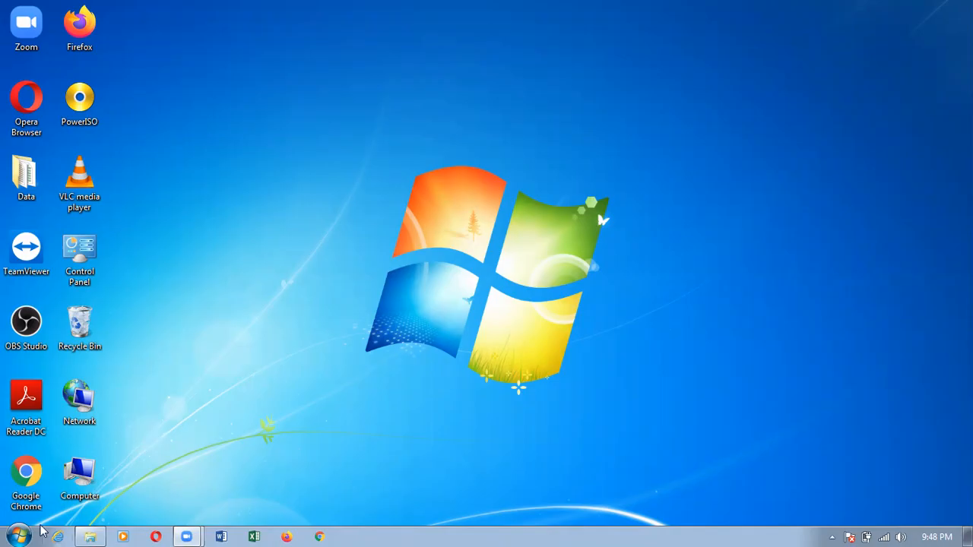
Launch Word 2013 from the Microsoft Office 2013 programs.
click(19, 536)
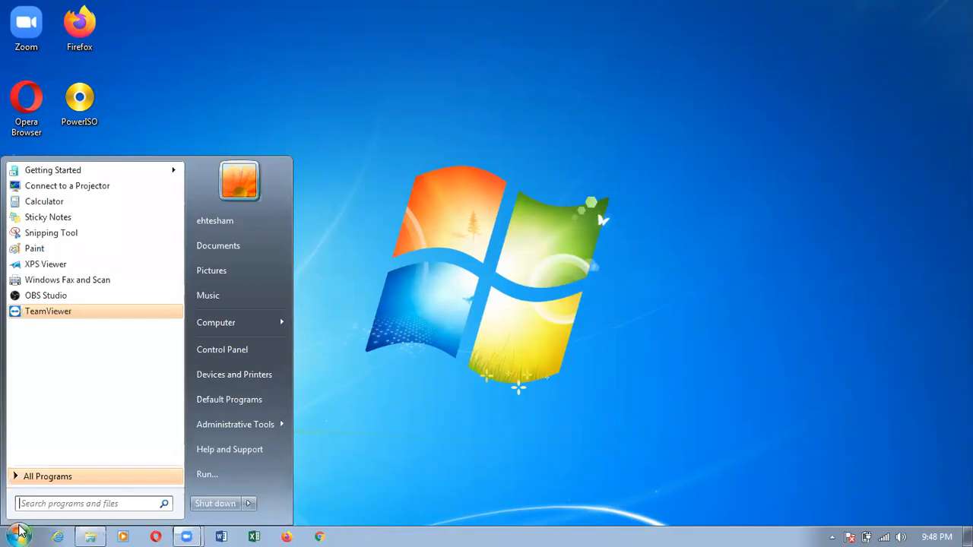
click(61, 478)
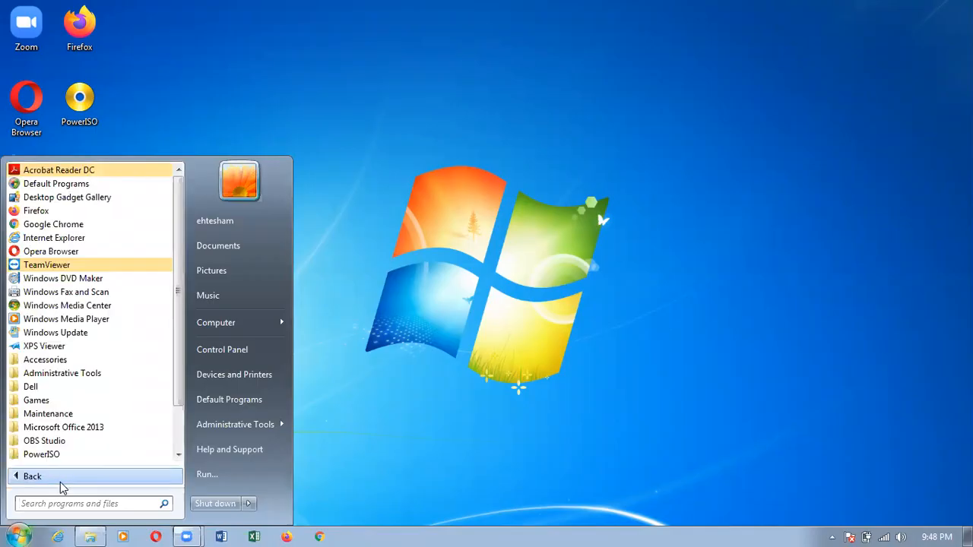
click(81, 430)
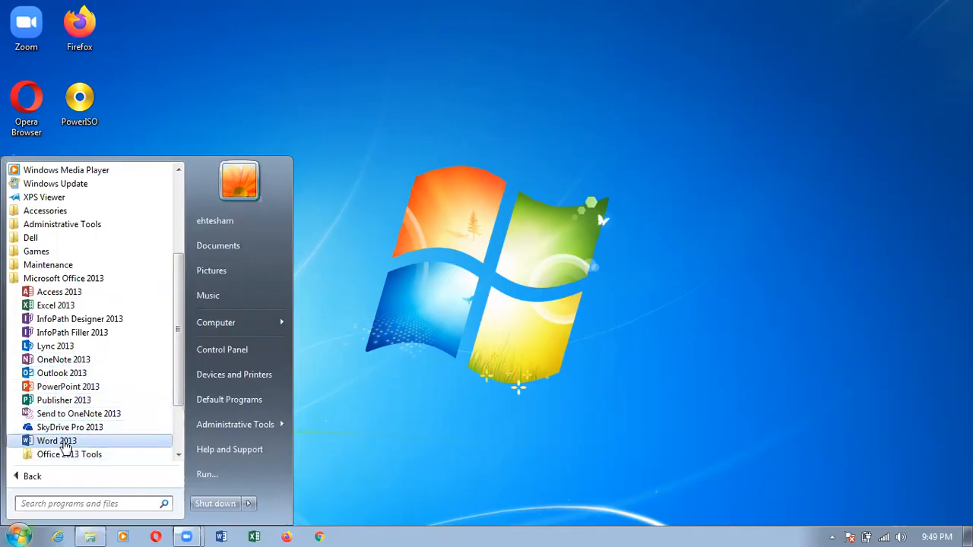
click(64, 444)
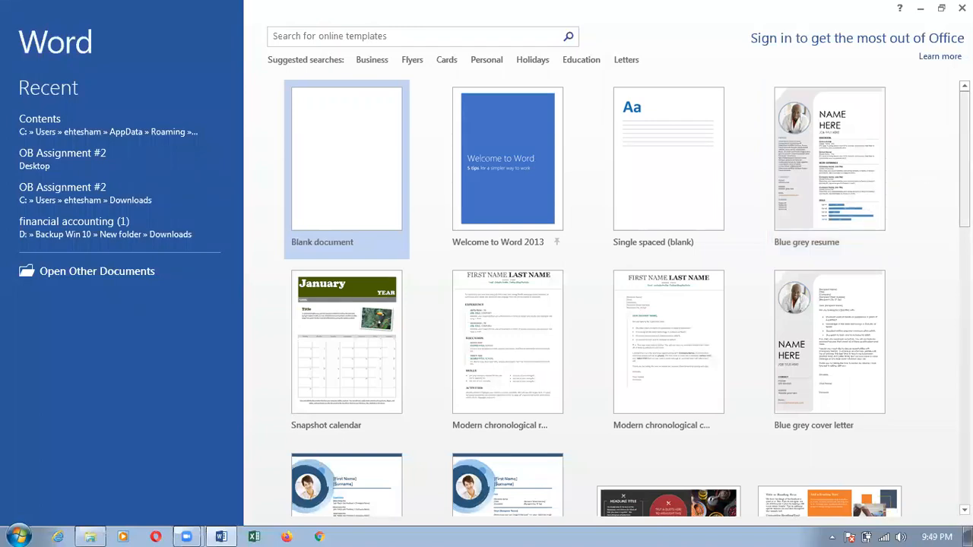
Look through the available document templates and create a blank document.
scroll(593, 304, down, 3)
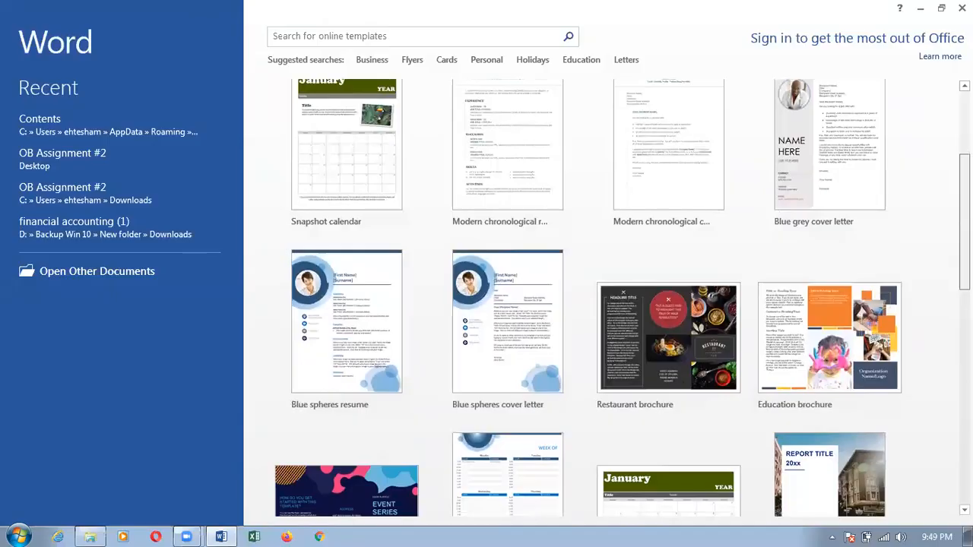
scroll(588, 298, down, 2)
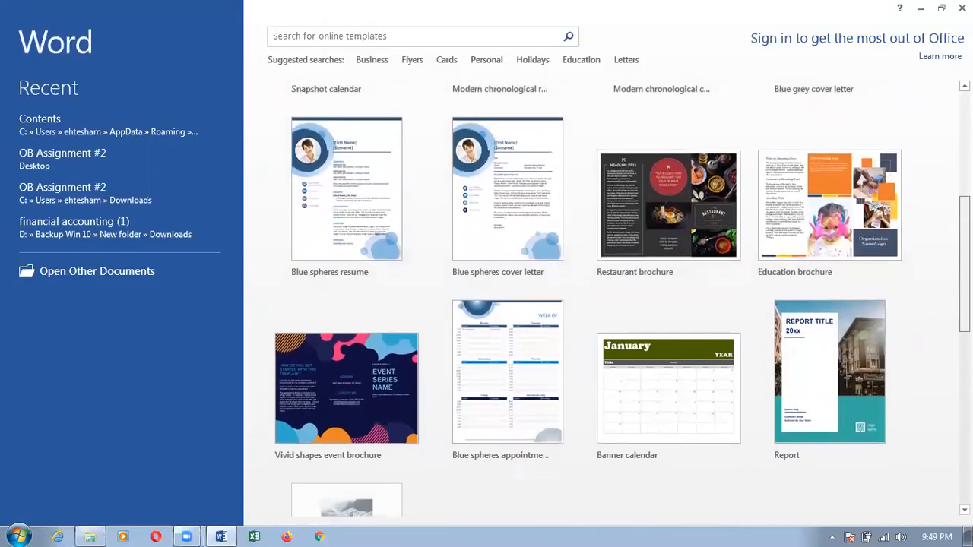
scroll(588, 298, down, 3)
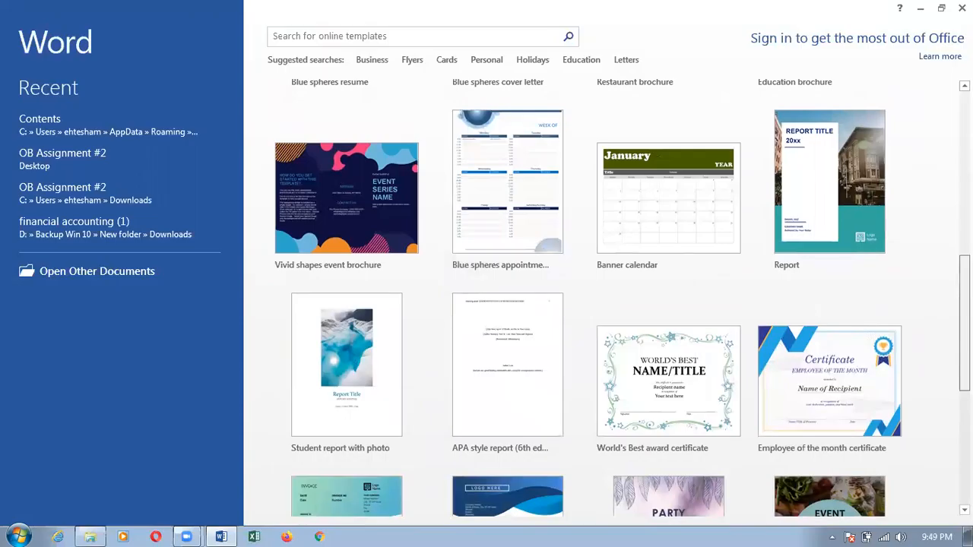
scroll(608, 298, down, 3)
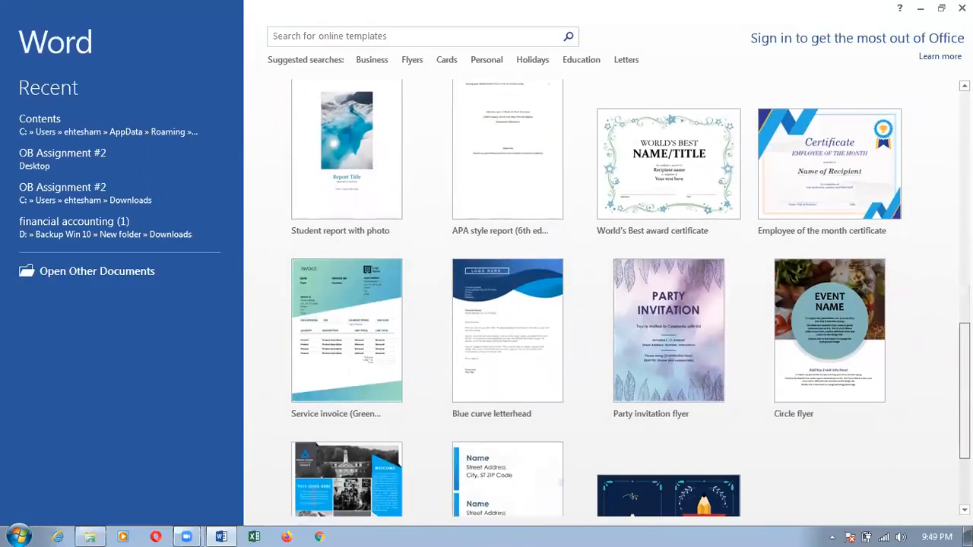
scroll(608, 298, up, 12)
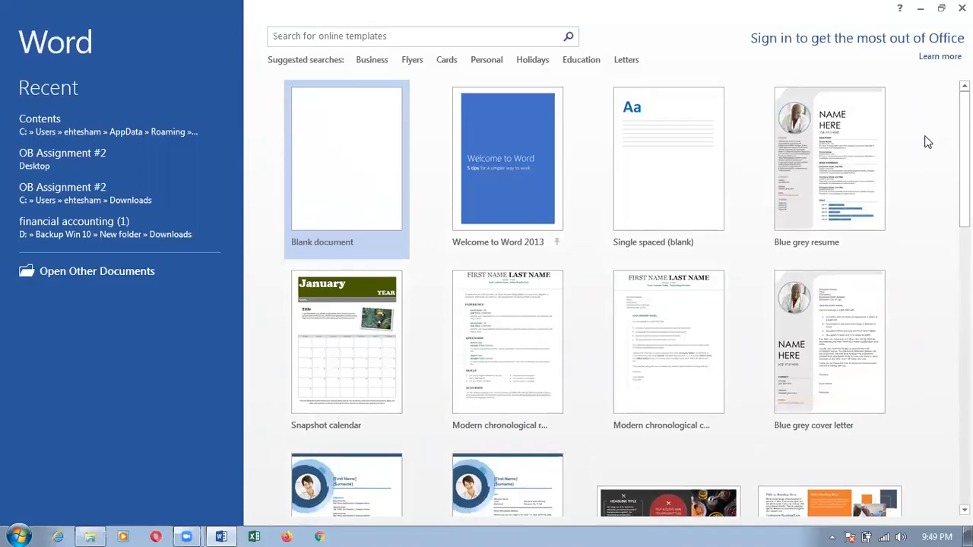
click(358, 139)
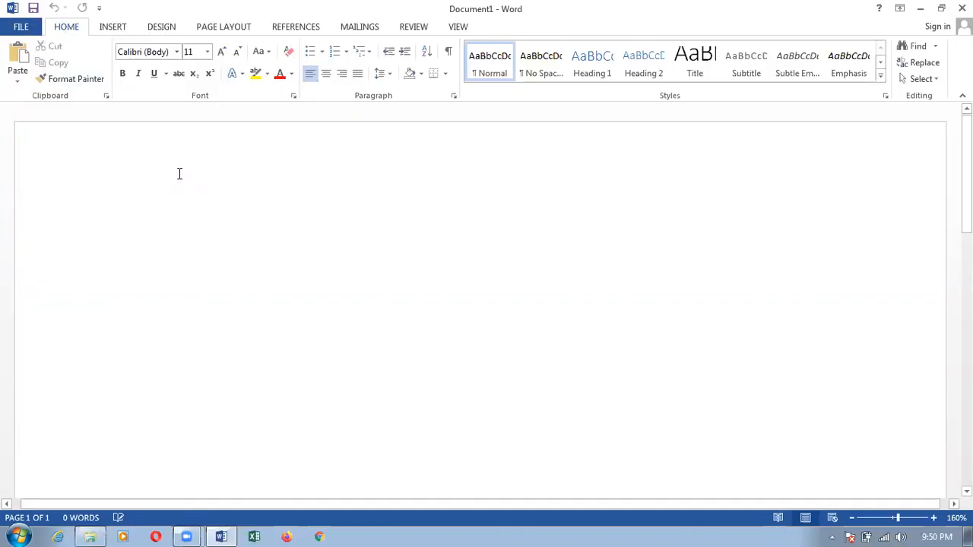
Collapse the ribbon, show the Home commands temporarily, and restore the ribbon to its full display.
right_click(90, 41)
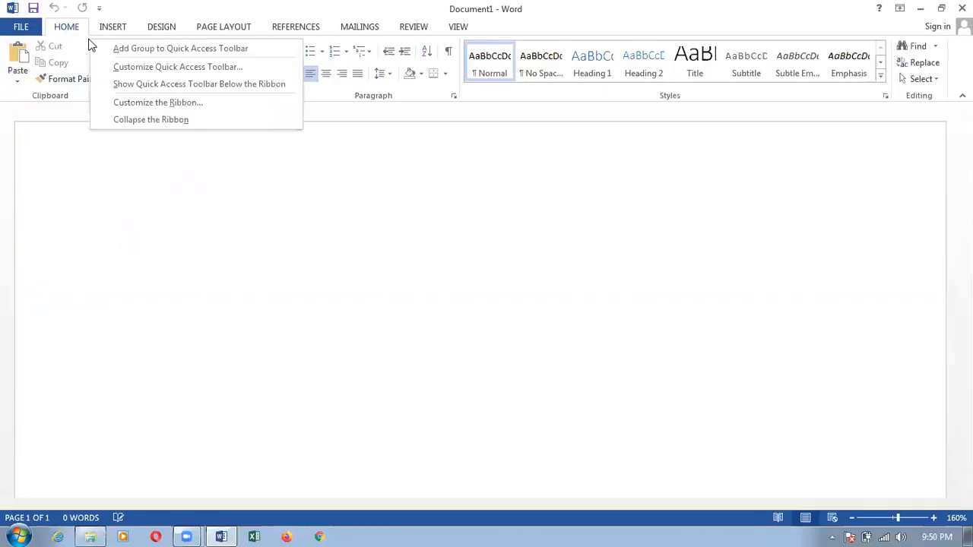
click(138, 120)
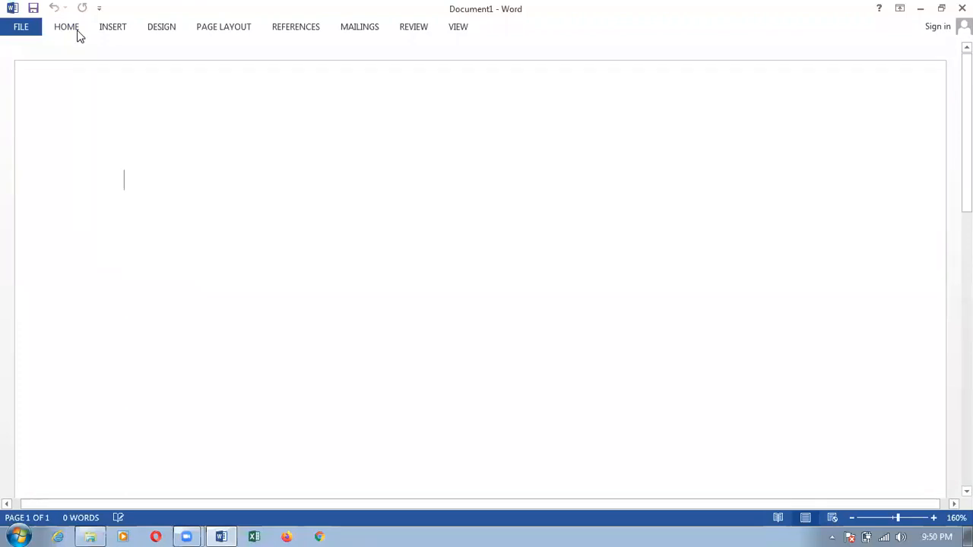
key(ctrl+a)
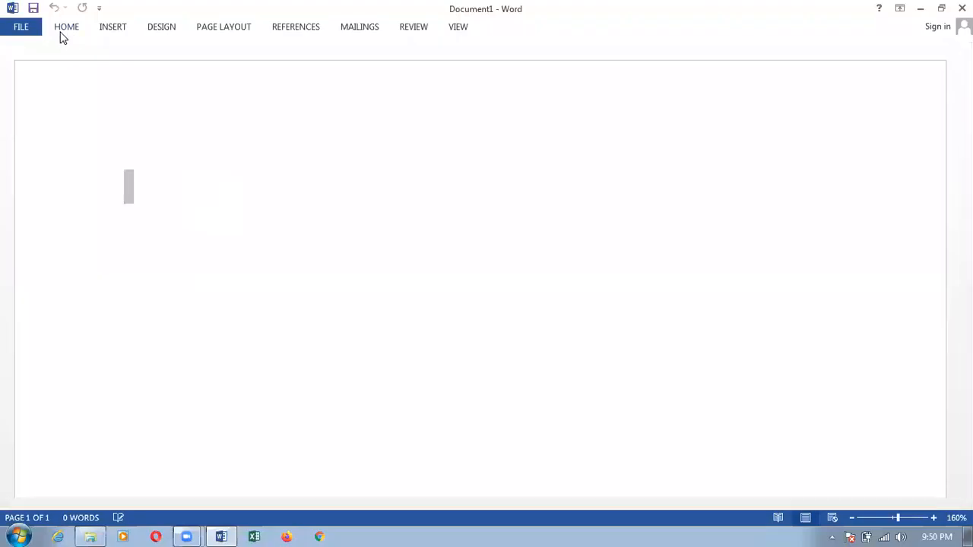
click(62, 35)
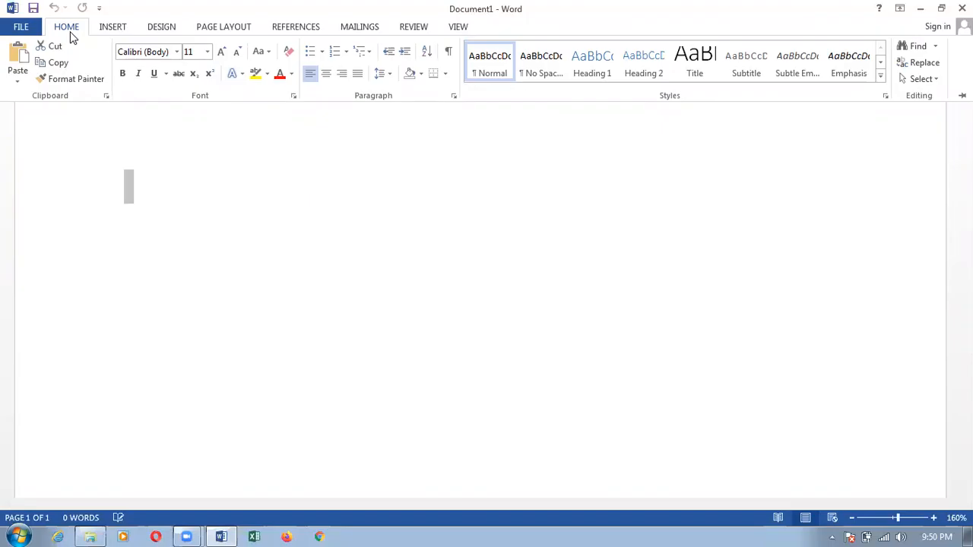
right_click(71, 36)
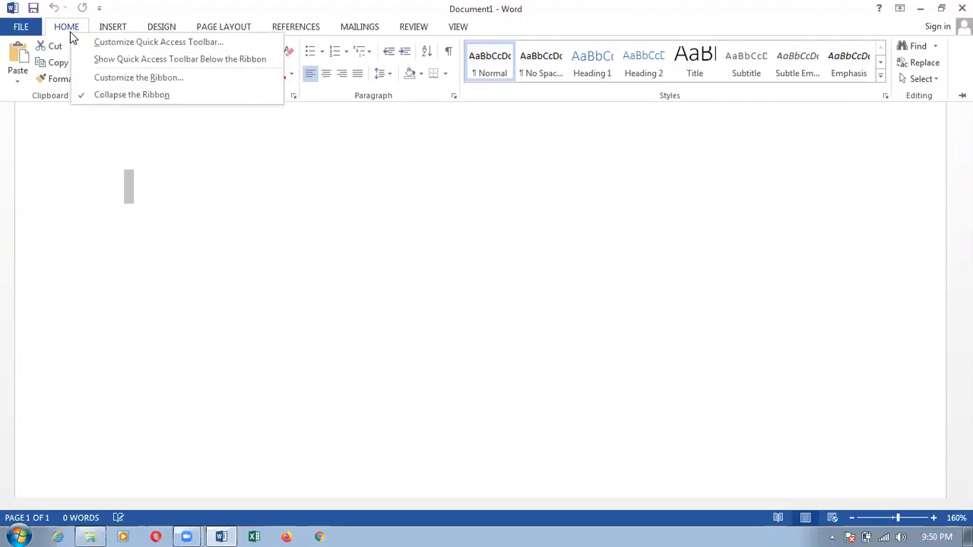
click(96, 97)
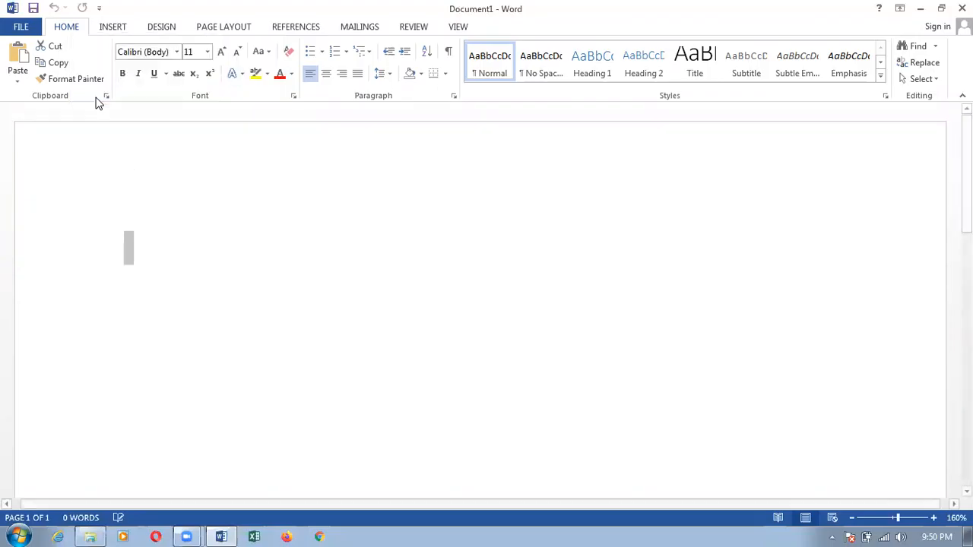
Examine the ribbon command sets from Insert and Design through Review and View, ending back at the Home commands.
click(112, 26)
click(156, 26)
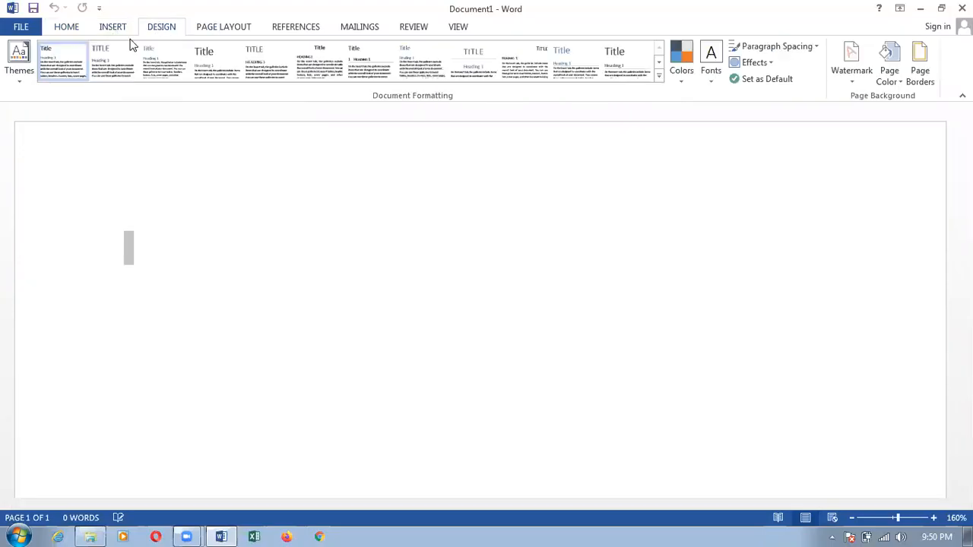
click(65, 27)
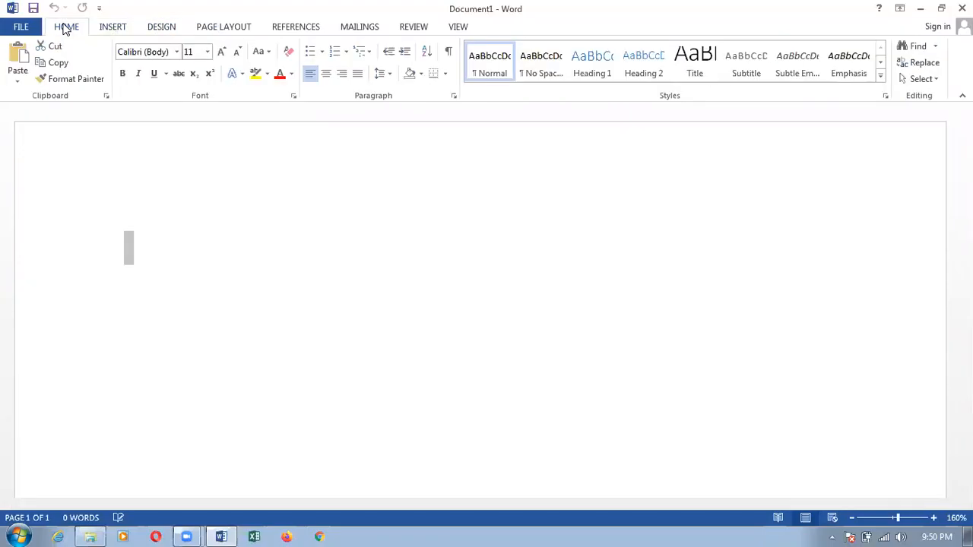
click(110, 27)
click(159, 26)
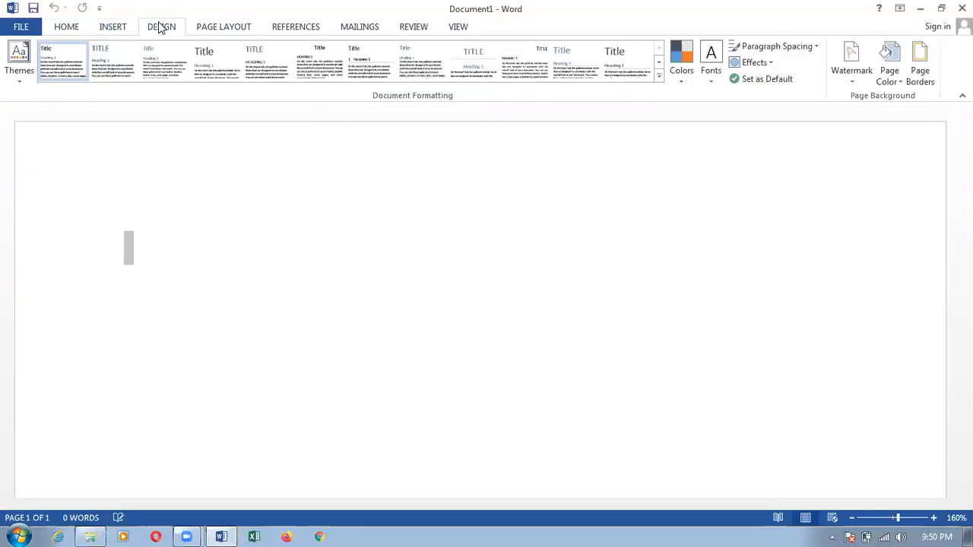
click(224, 27)
click(282, 27)
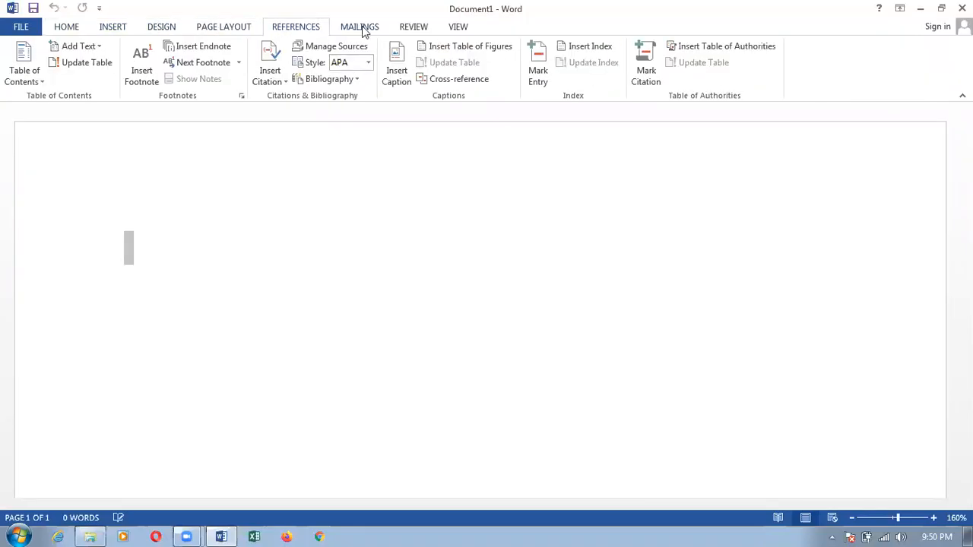
click(359, 27)
click(421, 31)
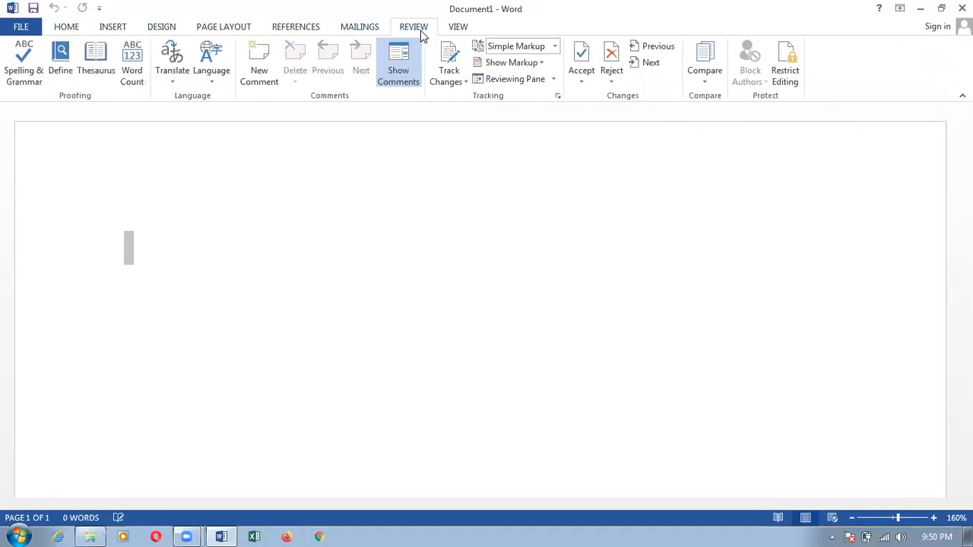
click(465, 29)
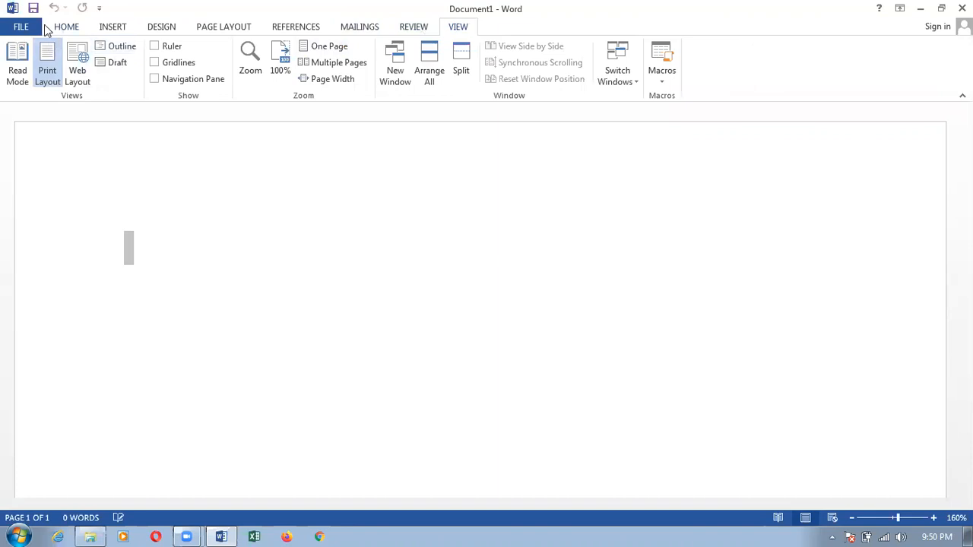
click(21, 27)
click(26, 29)
click(68, 27)
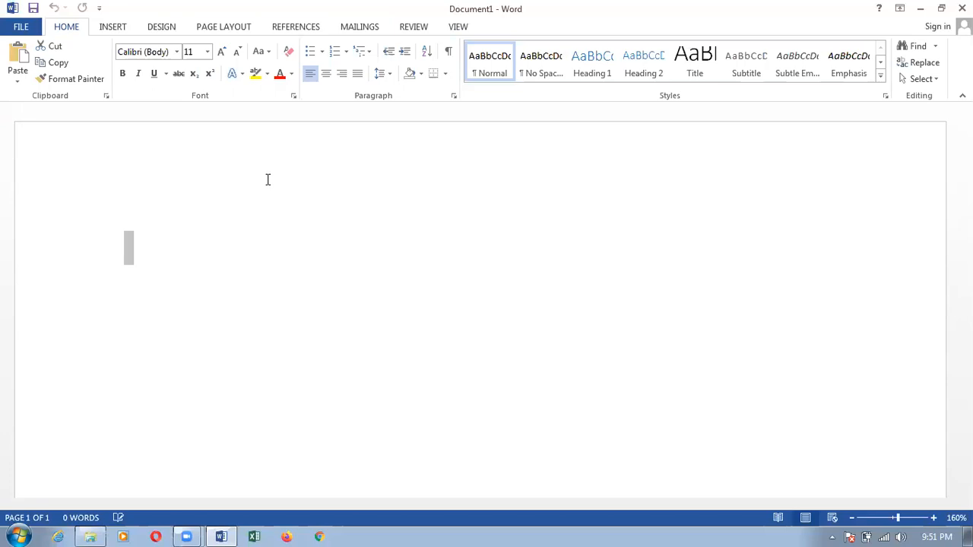
Examine the document's information and protection options, as well as the templates offered for a new document.
click(30, 29)
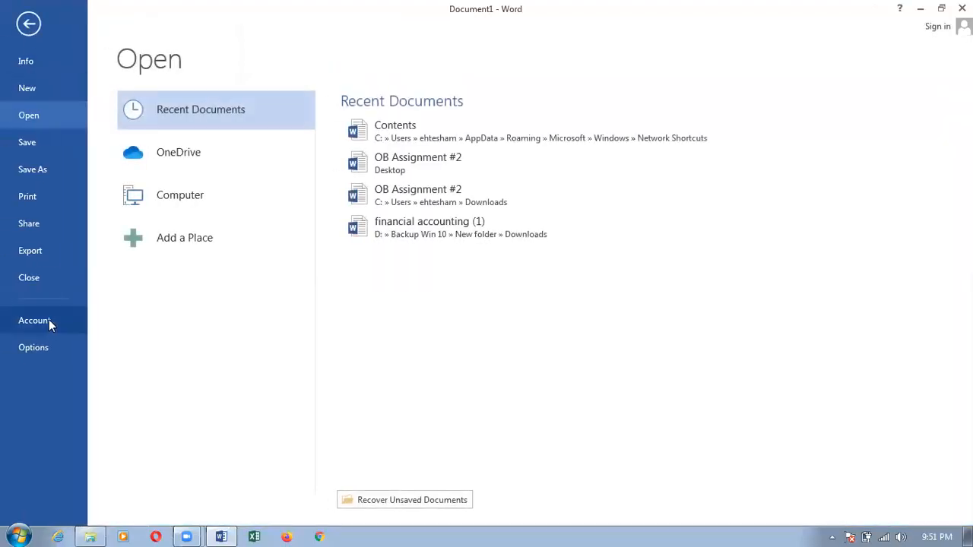
click(27, 66)
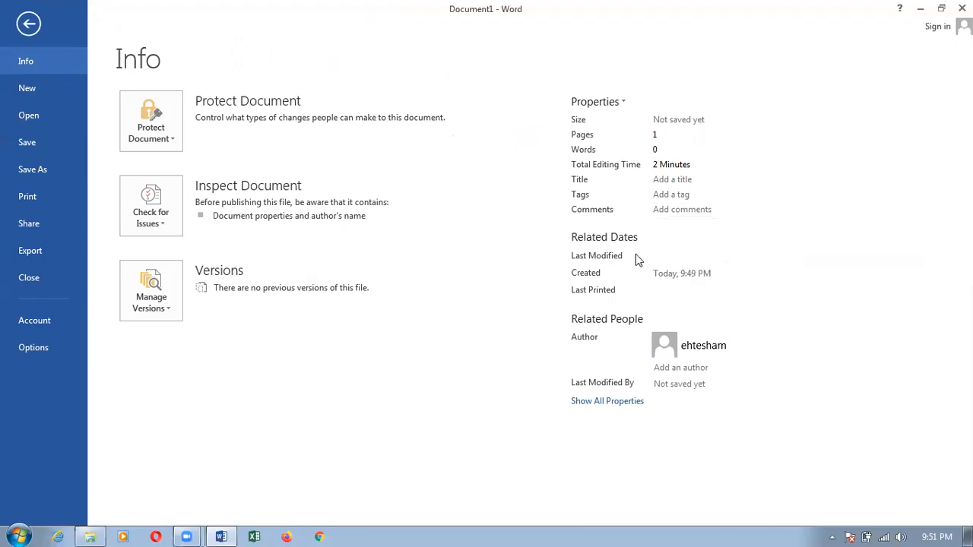
mouse_move(638, 260)
click(175, 132)
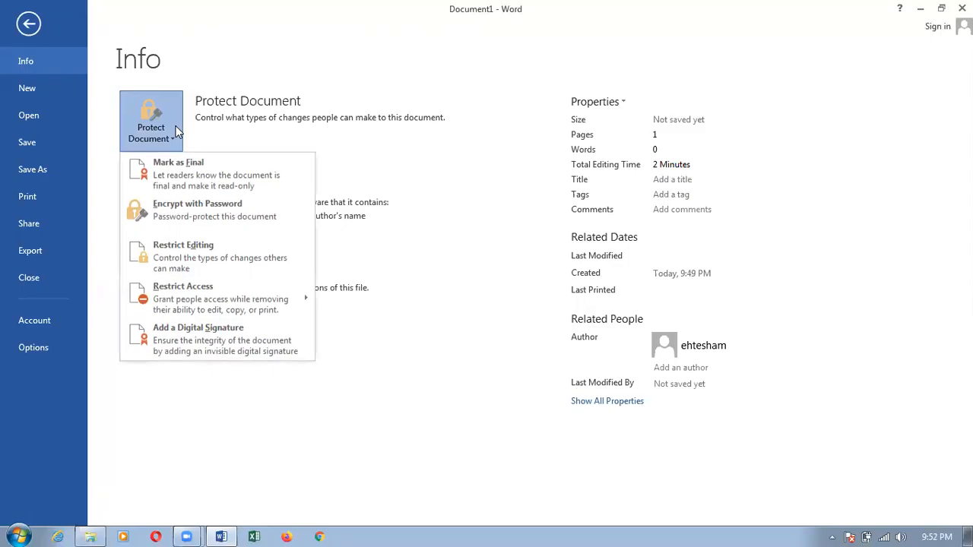
click(225, 67)
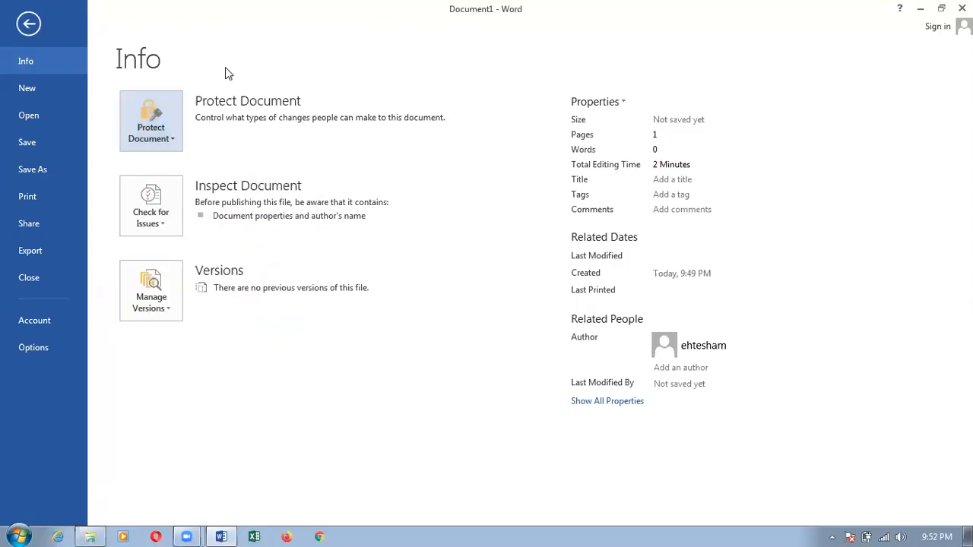
click(37, 87)
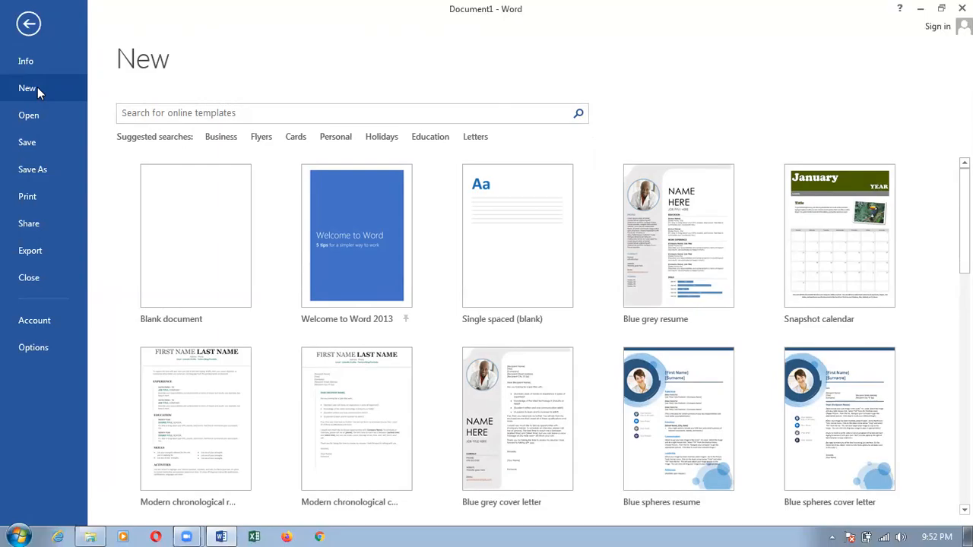
Save the blank document to the Desktop as a Word Document named Report.
click(36, 142)
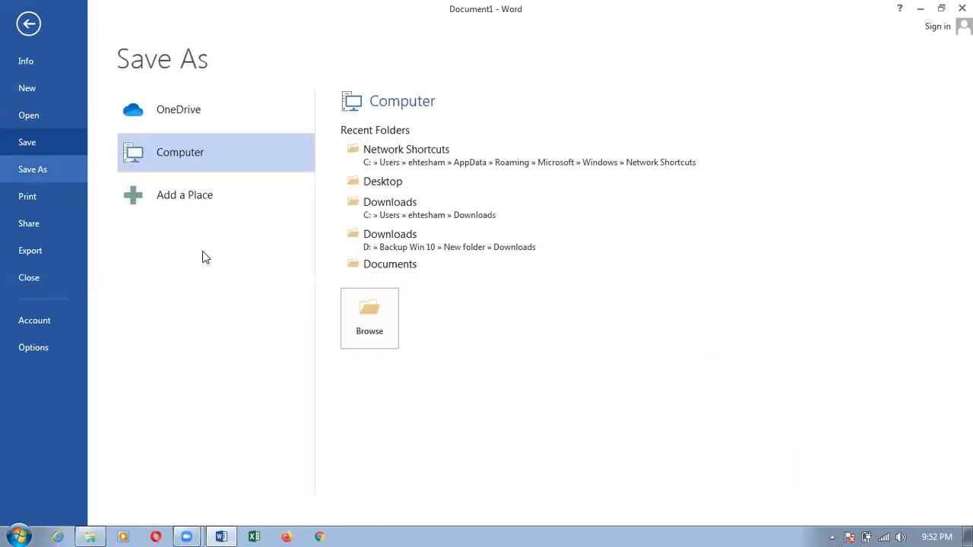
click(25, 171)
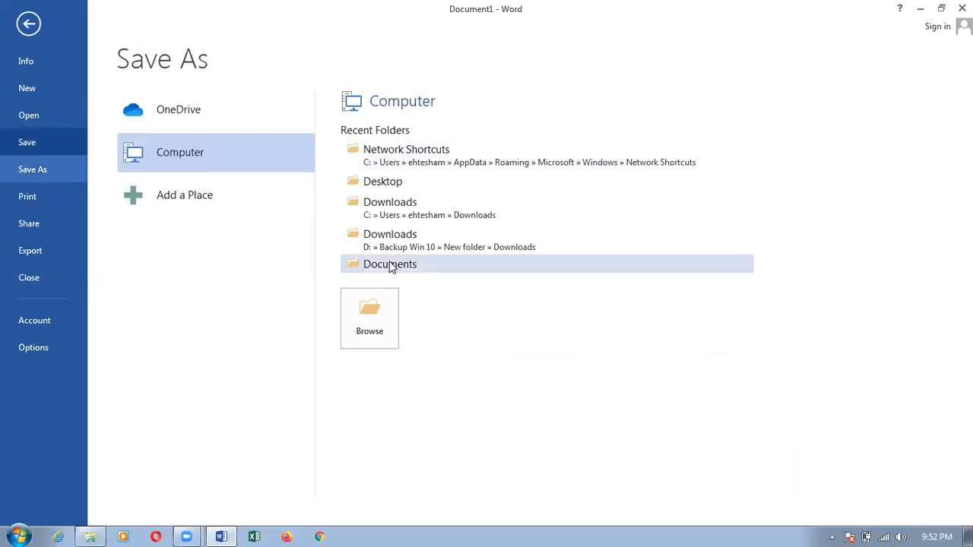
click(383, 186)
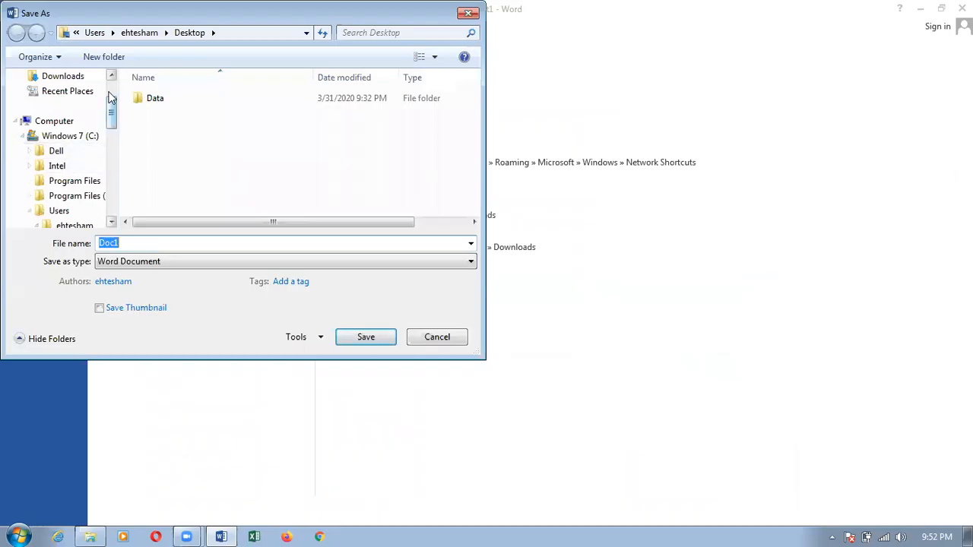
mouse_move(112, 120)
mouse_down()
mouse_move(112, 101)
mouse_move(111, 118)
mouse_up()
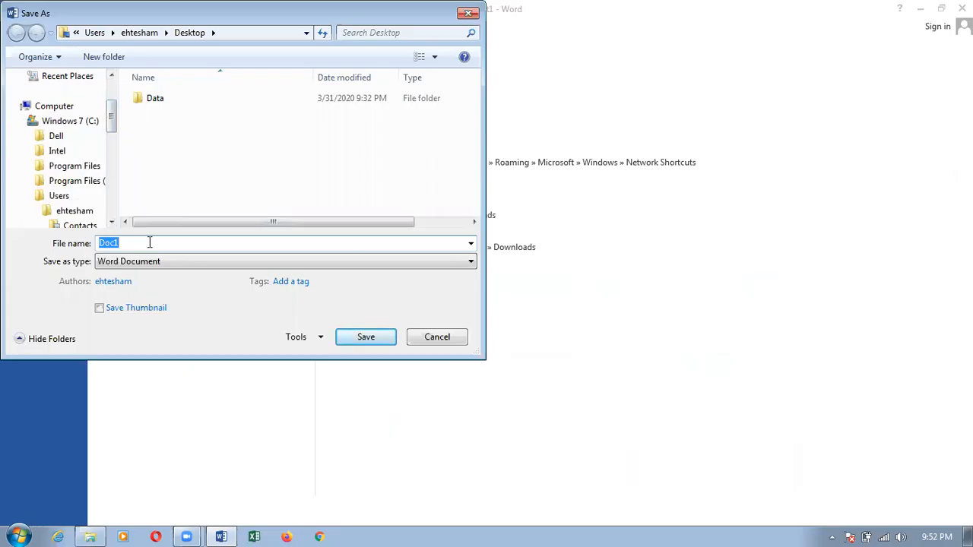
text(RE\)
key(BackSpace)
key(BackSpace)
text(eport)
click(343, 337)
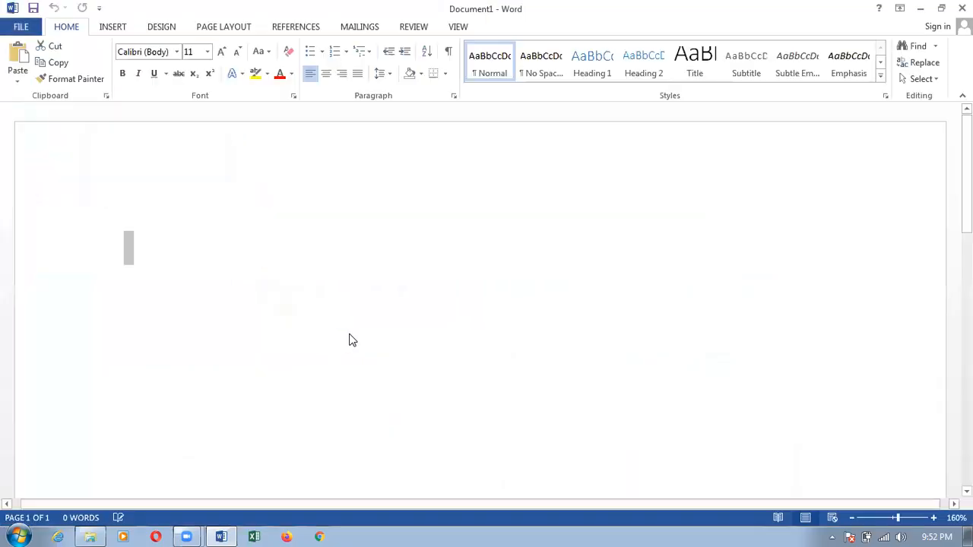
Open the program options and examine the General and Display settings.
click(24, 29)
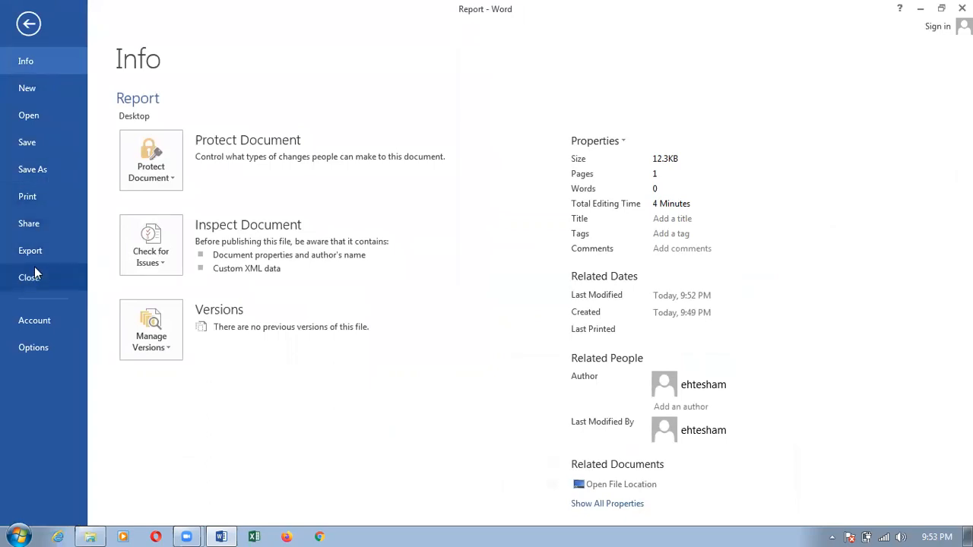
click(33, 347)
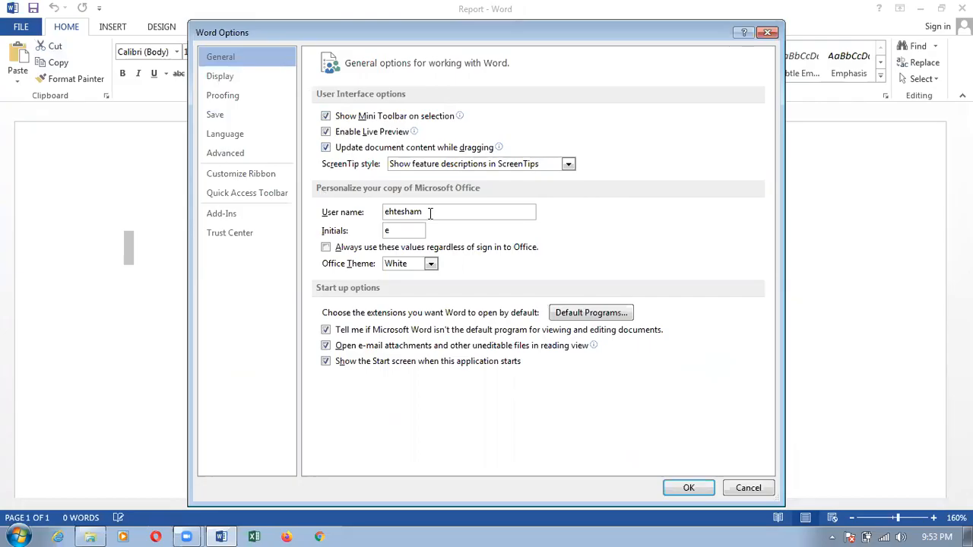
click(228, 79)
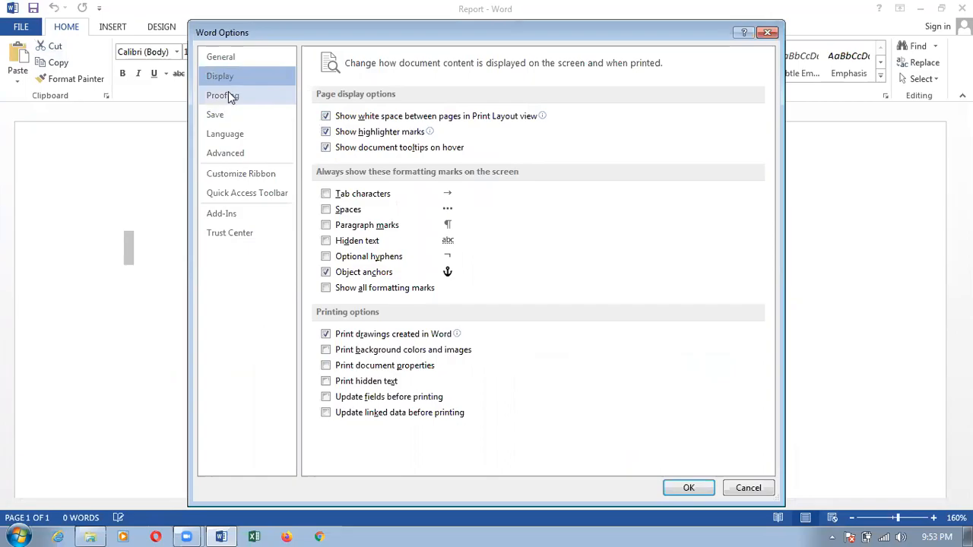
Review the default file formats in the Save options and set AutoRecover to save every 1 minute.
click(225, 114)
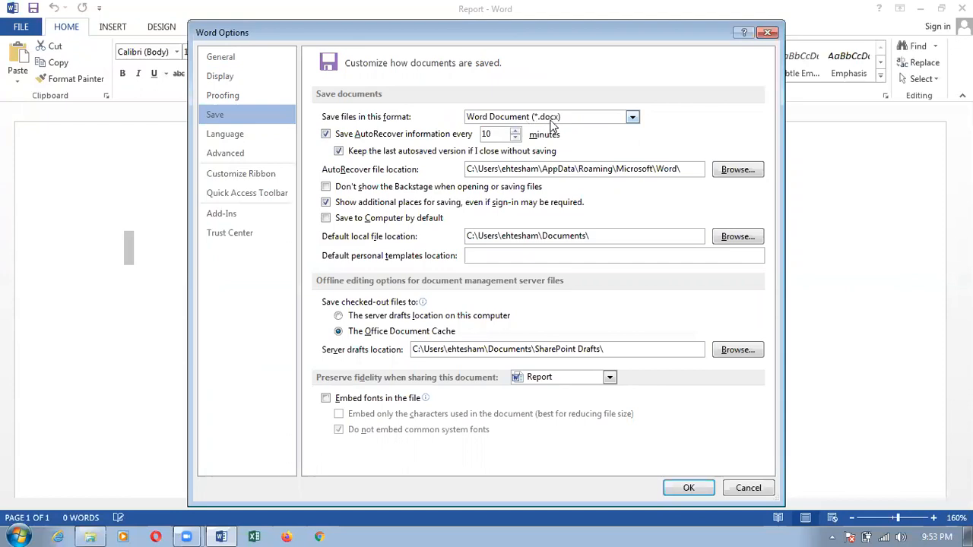
click(632, 118)
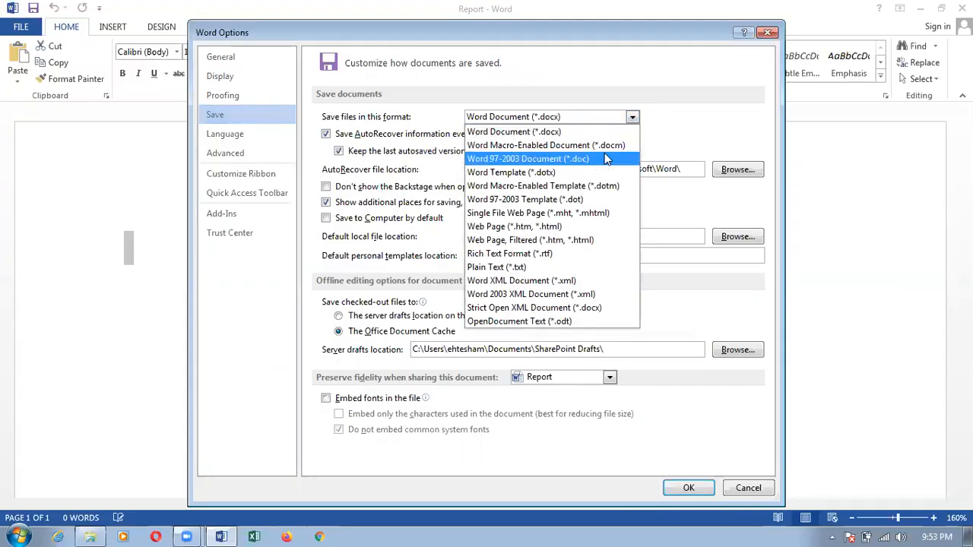
click(656, 116)
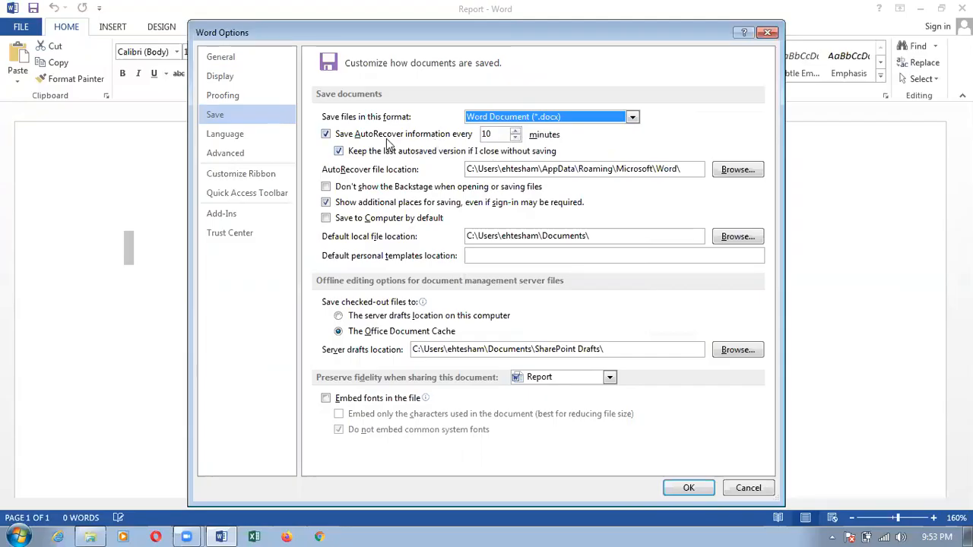
click(515, 137)
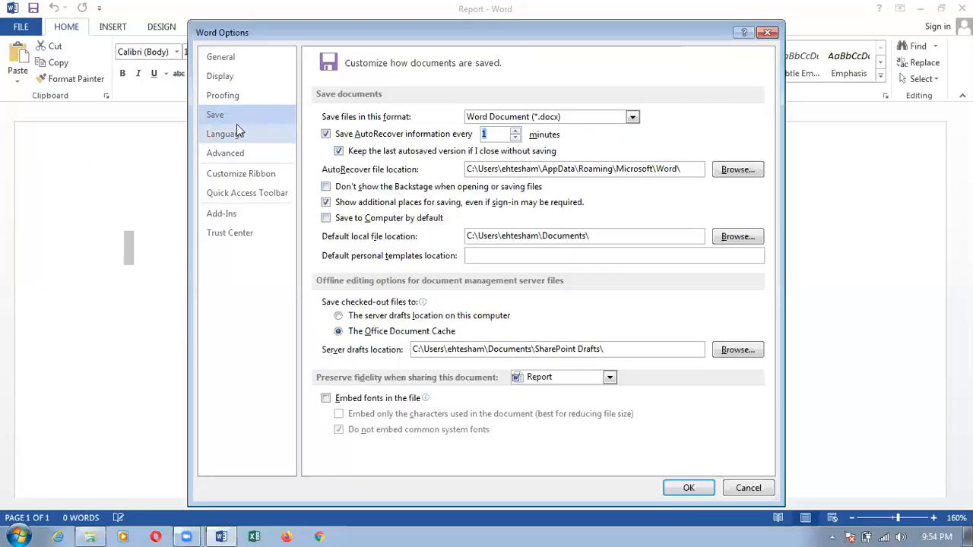
List all commands in the ribbon customization options and select the Navigation Pane command.
click(236, 173)
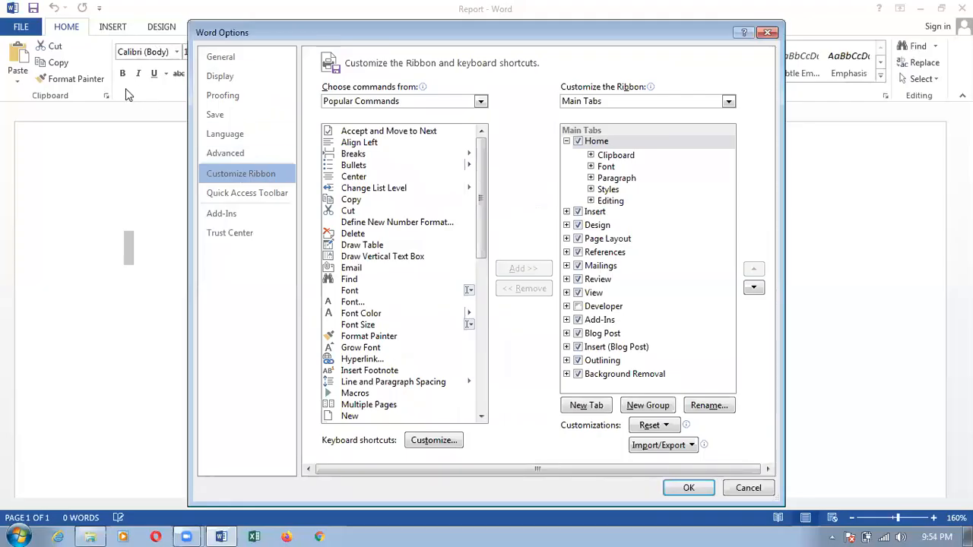
click(481, 103)
click(428, 151)
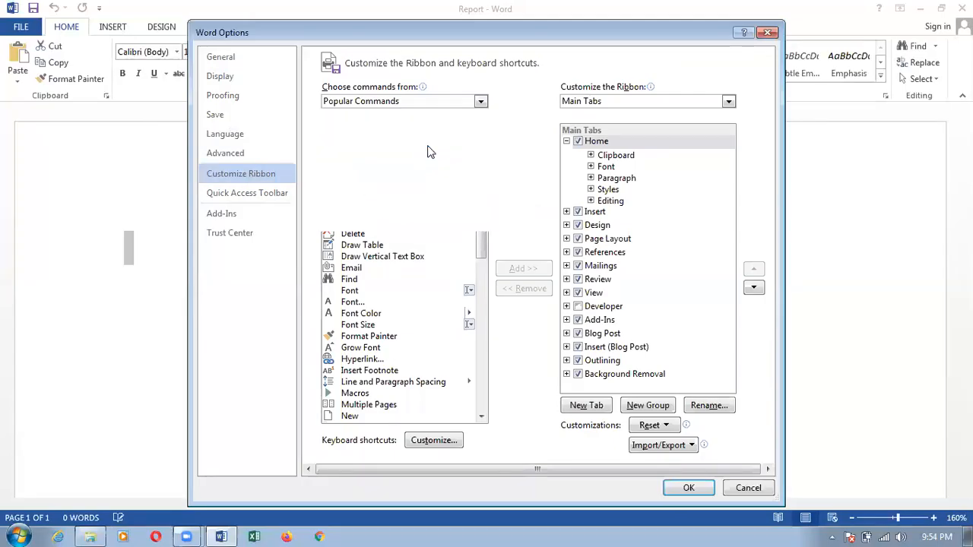
click(376, 236)
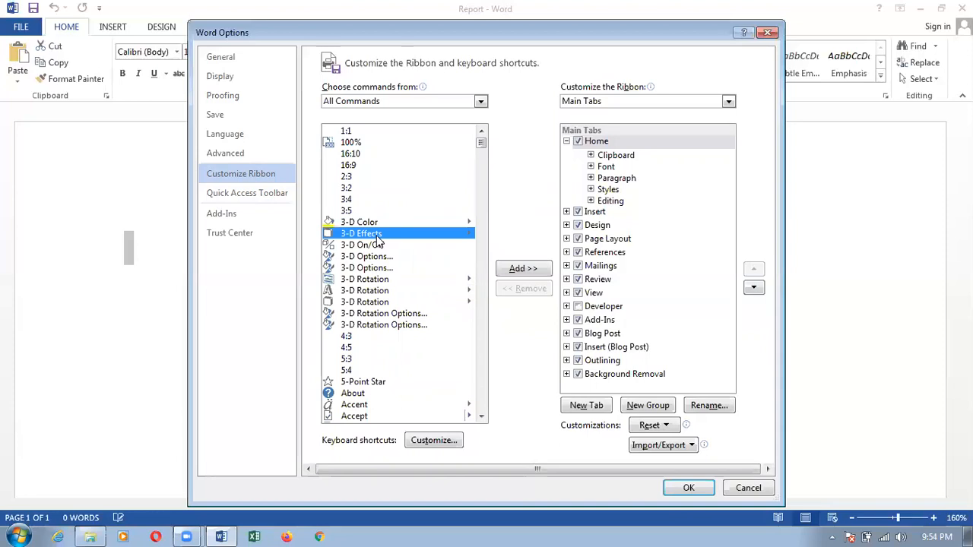
key(n)
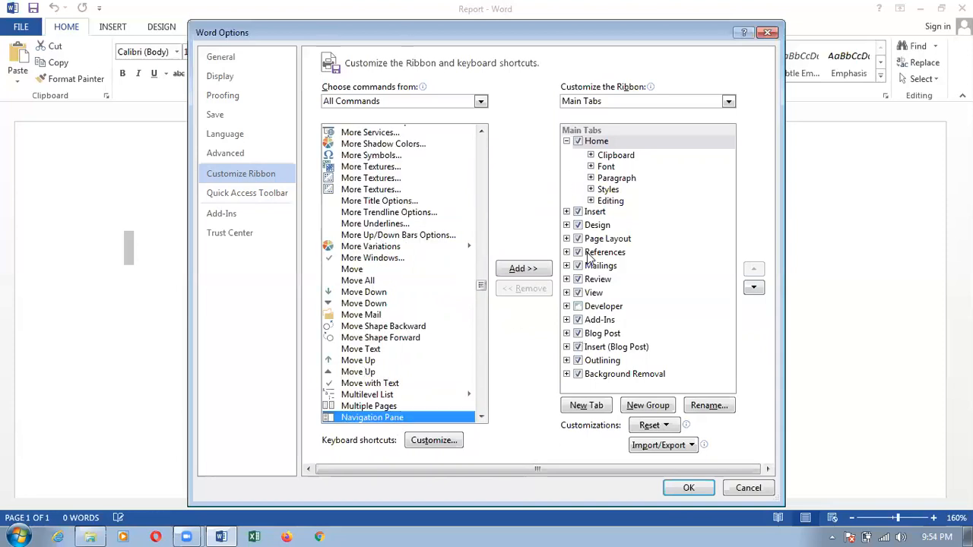
Create a custom ribbon tab containing the Navigation Pane command, apply the options, and display the new tab.
click(592, 406)
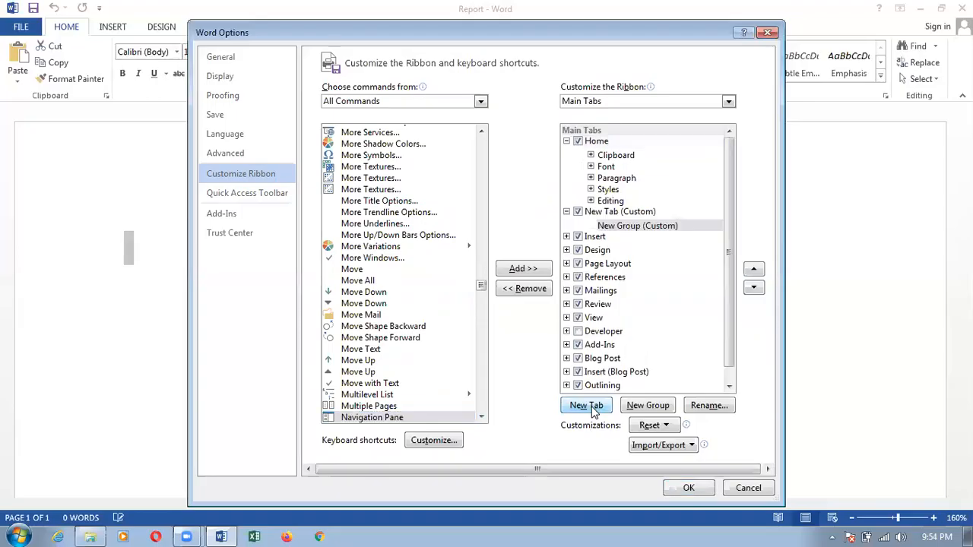
click(400, 419)
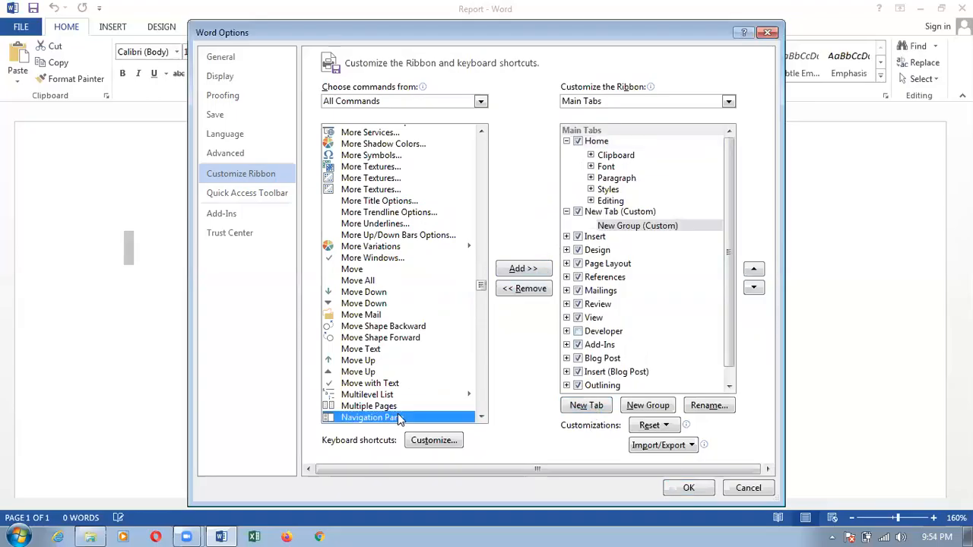
click(523, 268)
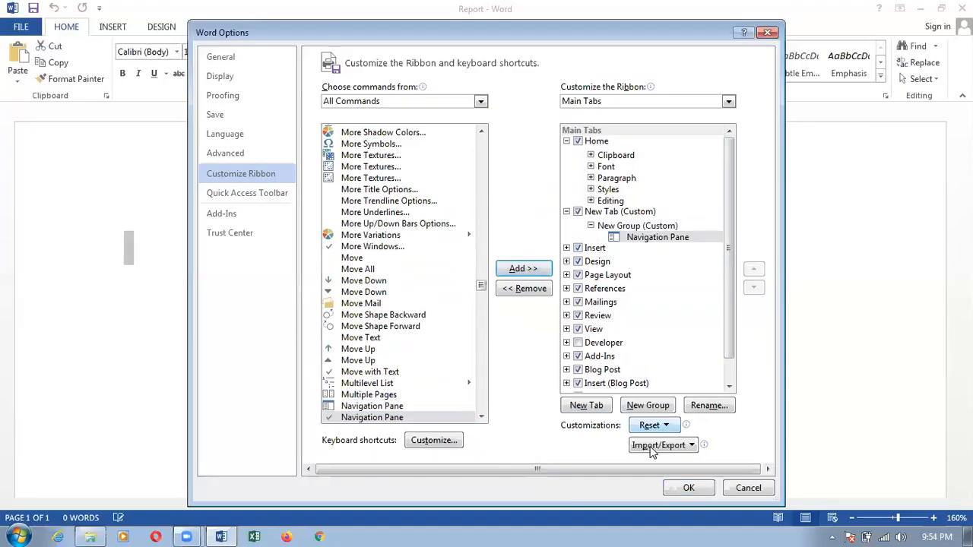
click(686, 488)
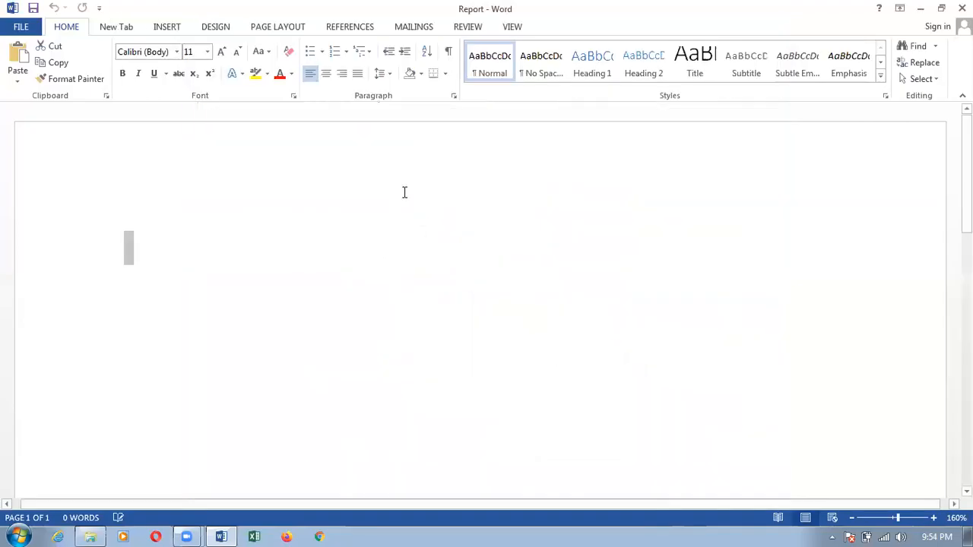
click(115, 27)
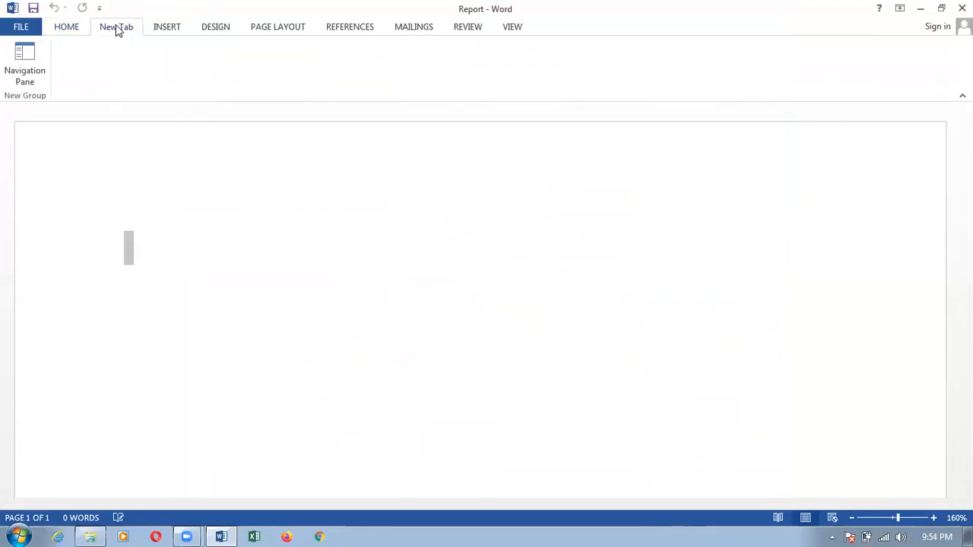
Examine the ribbon and Quick Access Toolbar customization options, and close them without making changes.
click(19, 29)
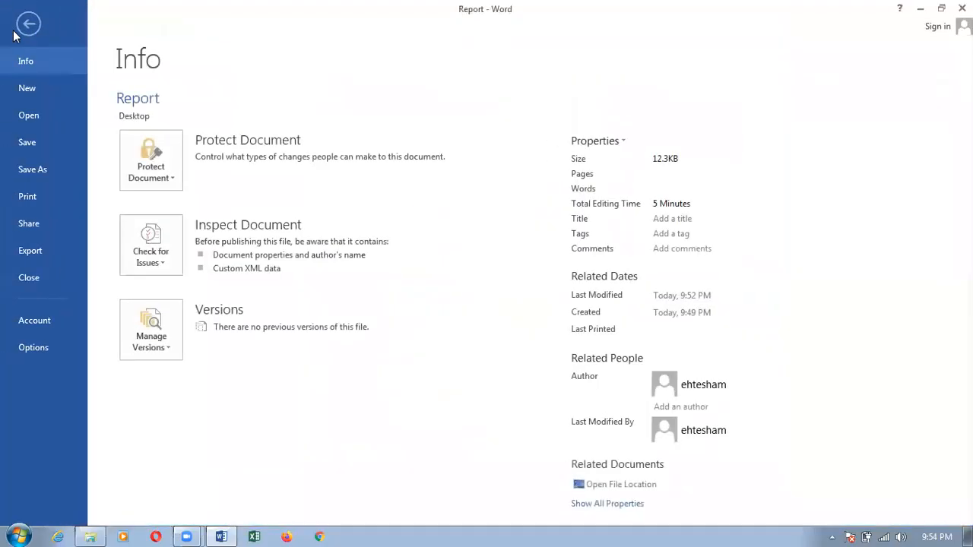
click(59, 354)
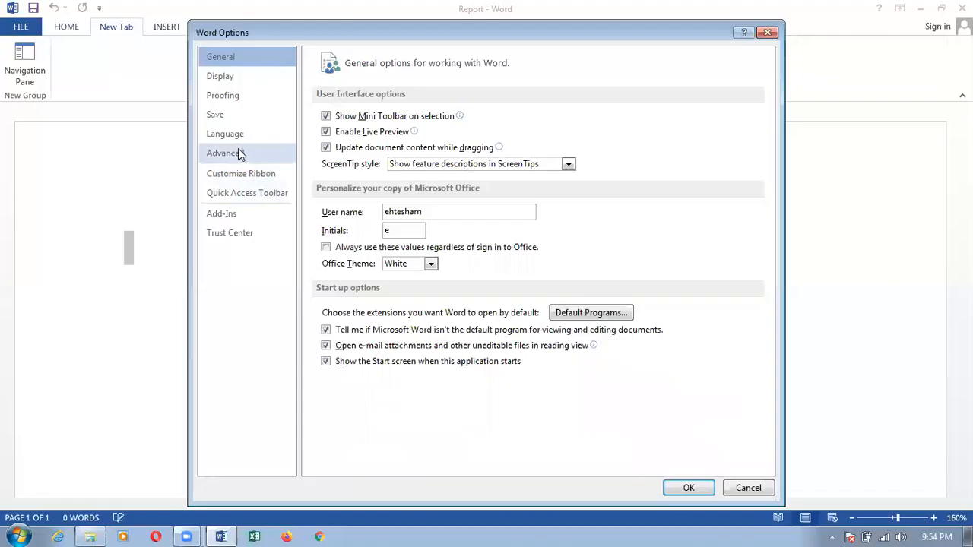
click(242, 173)
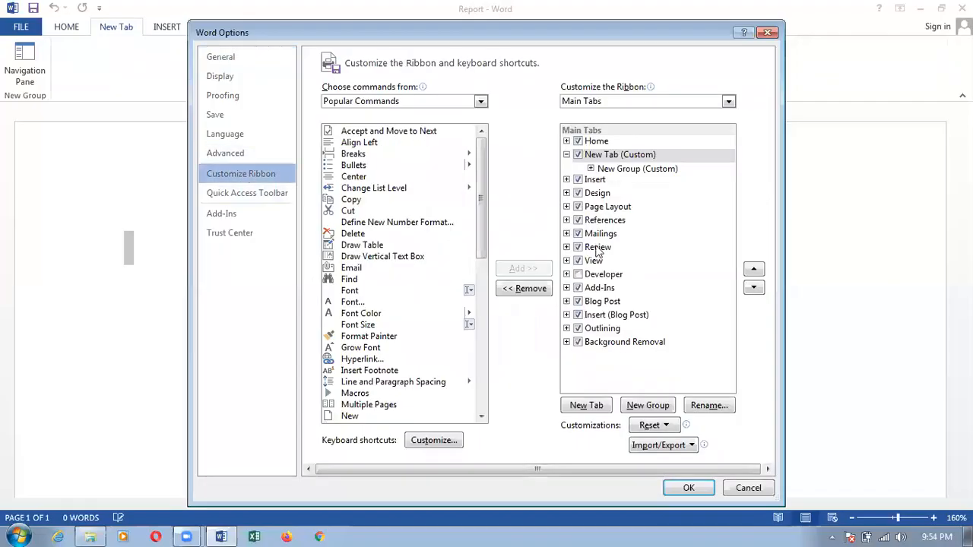
click(249, 193)
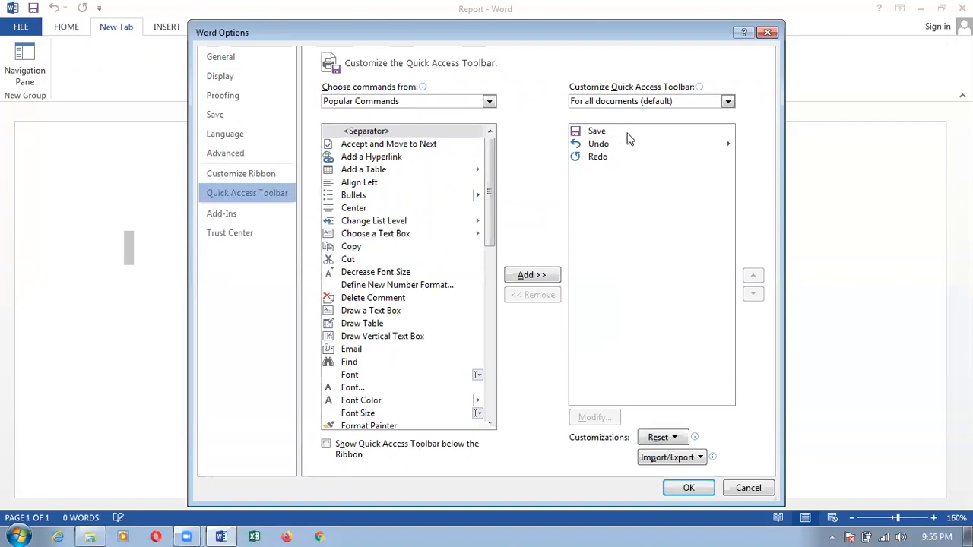
click(51, 13)
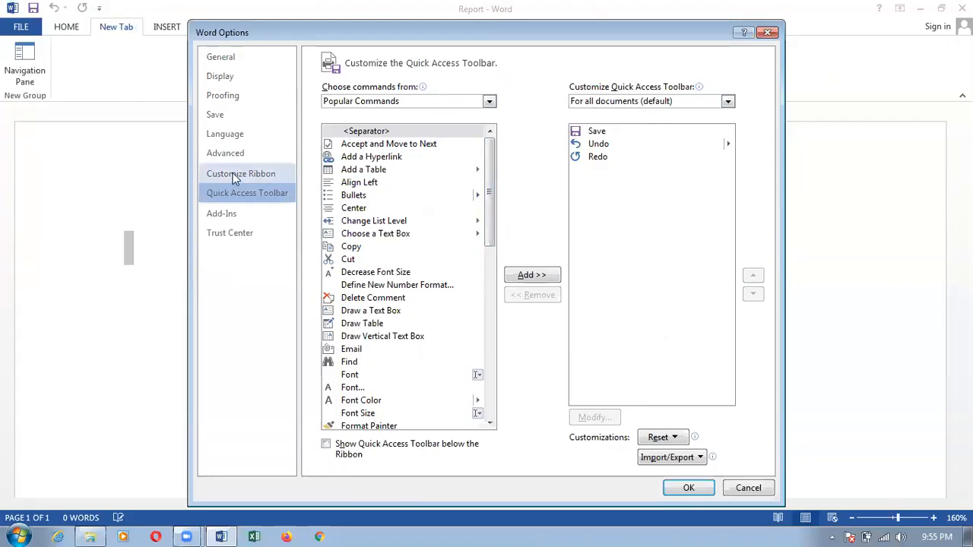
click(768, 32)
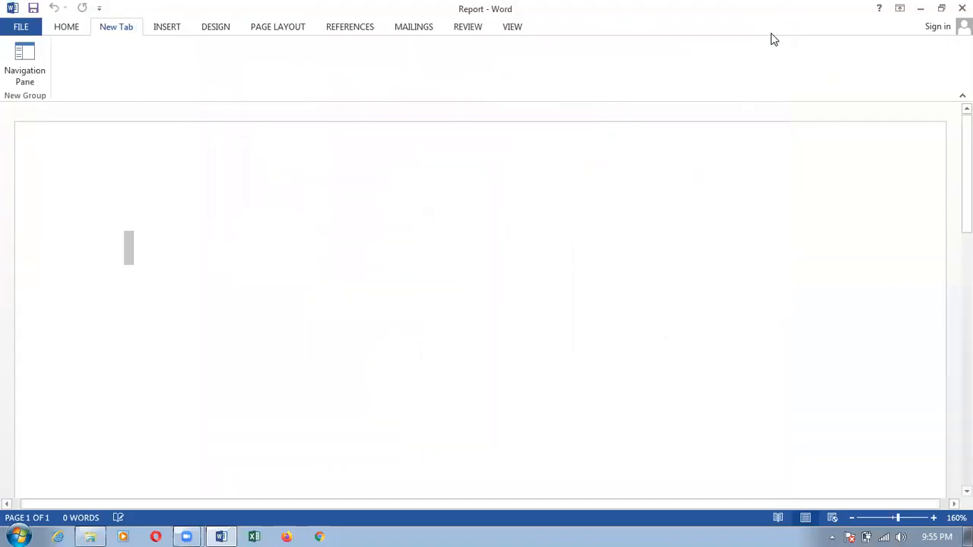
Enter "XYZ Organization" as the document's first line, correcting the spelling of "Organization" with the suggested word.
click(68, 33)
click(162, 178)
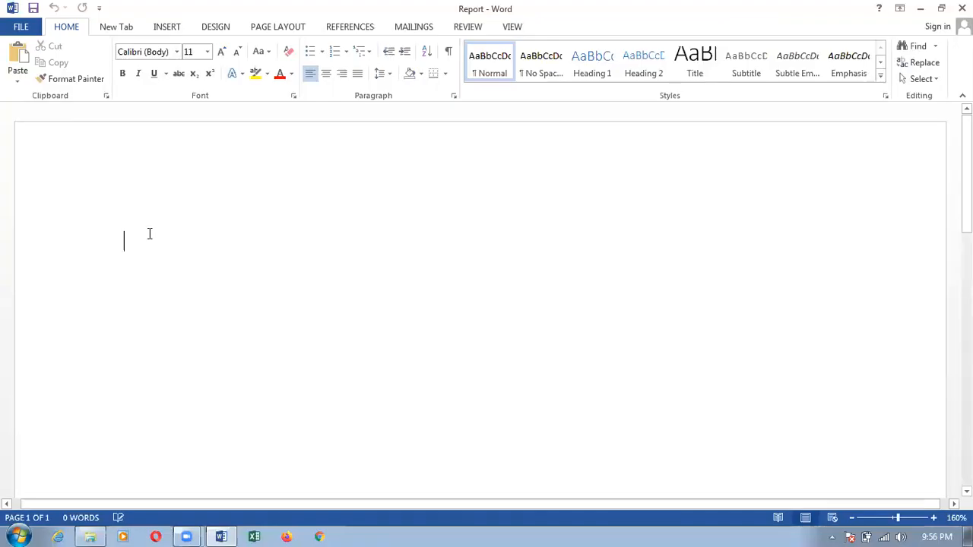
text(XY)
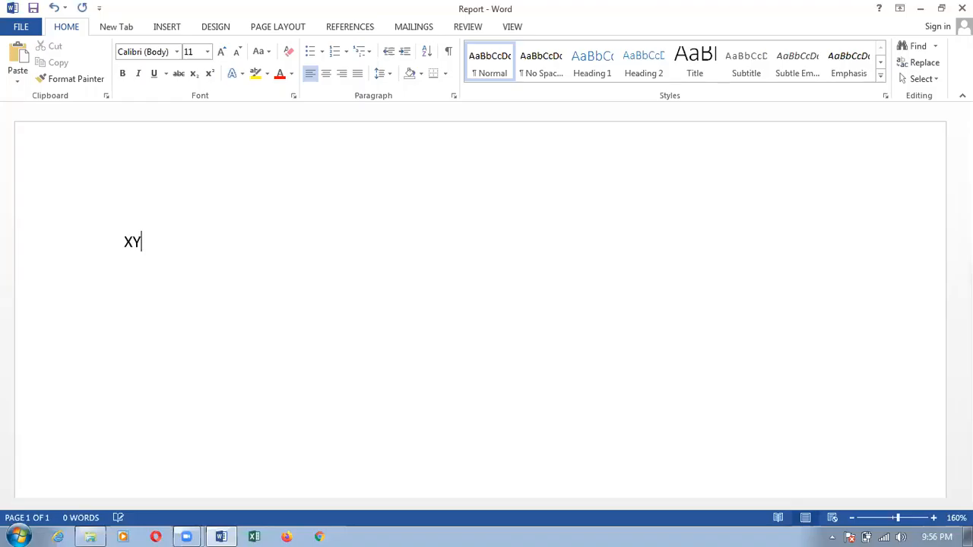
text(Z Oraganizatio)
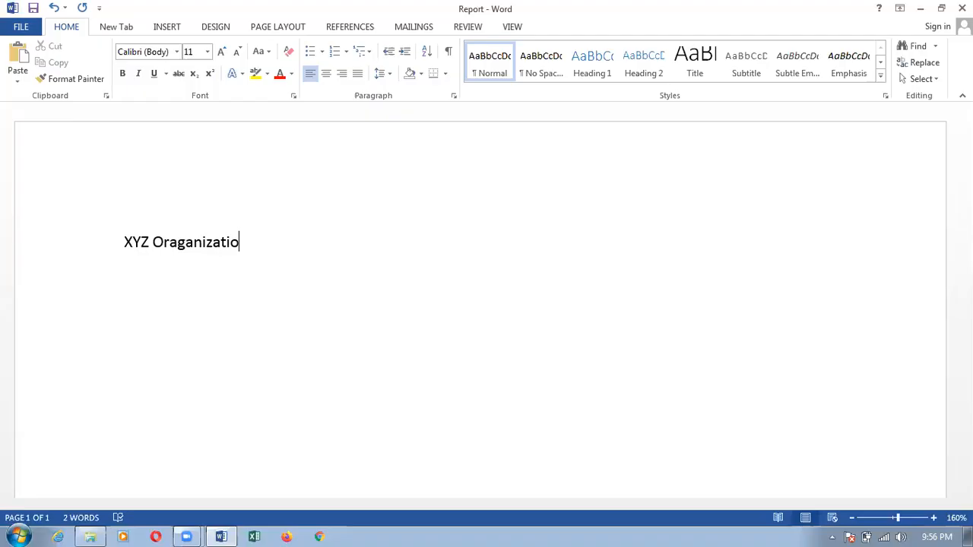
text(n)
key(Return)
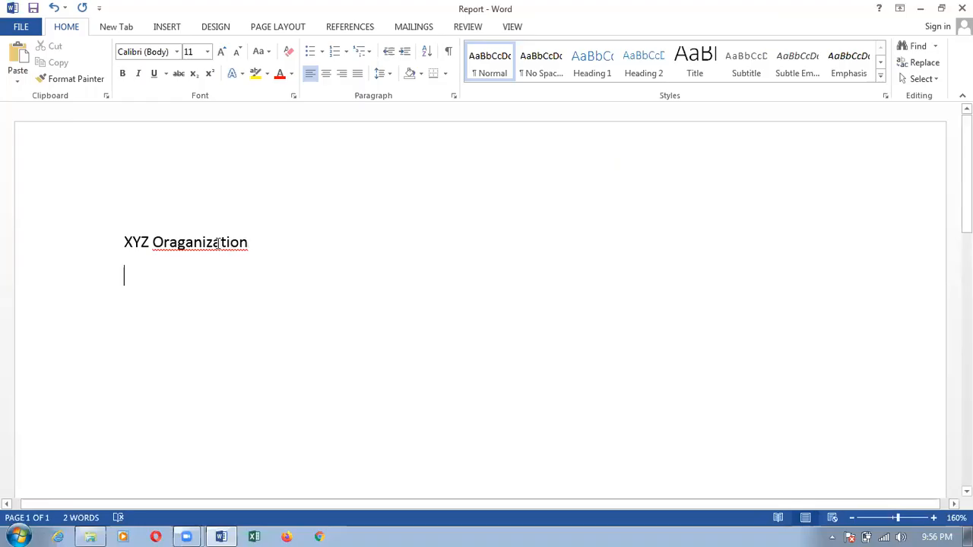
right_click(221, 243)
click(296, 261)
Add three separate lines below the first: "About XYZ Organization", "IT Infrastructure" and "Hardware".
key(Return)
text(About )
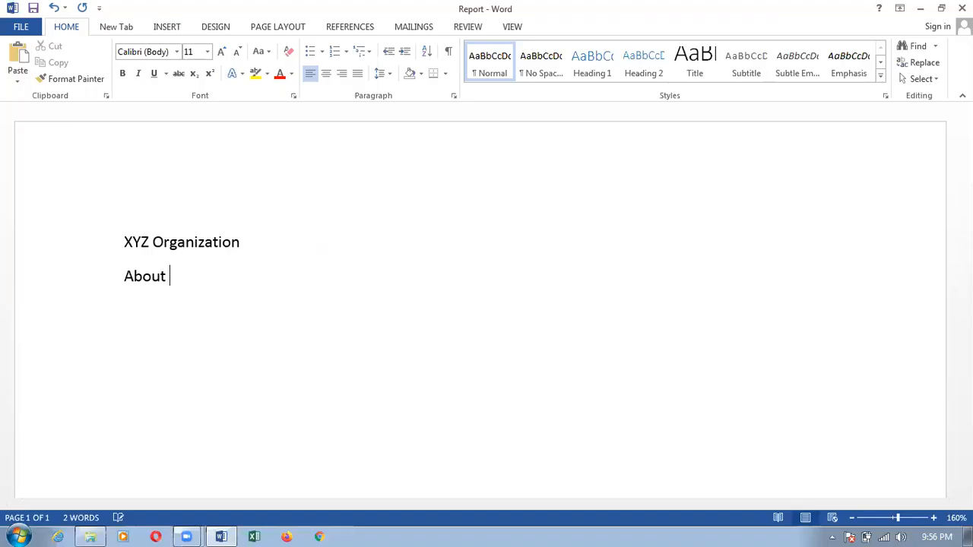
text(XYZ Ora)
key(BackSpace)
text(ganization )
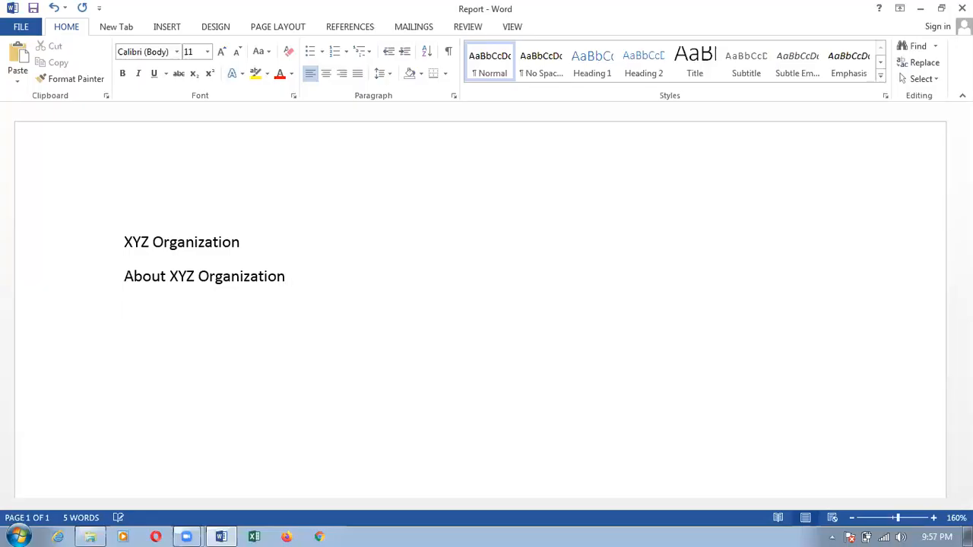
text(IT Infrastructure)
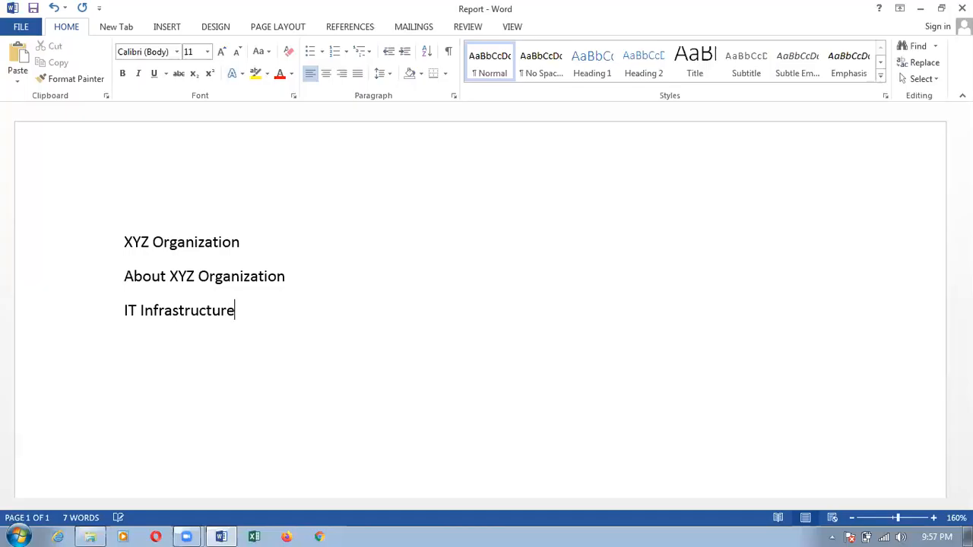
key(Return)
text(Hardware)
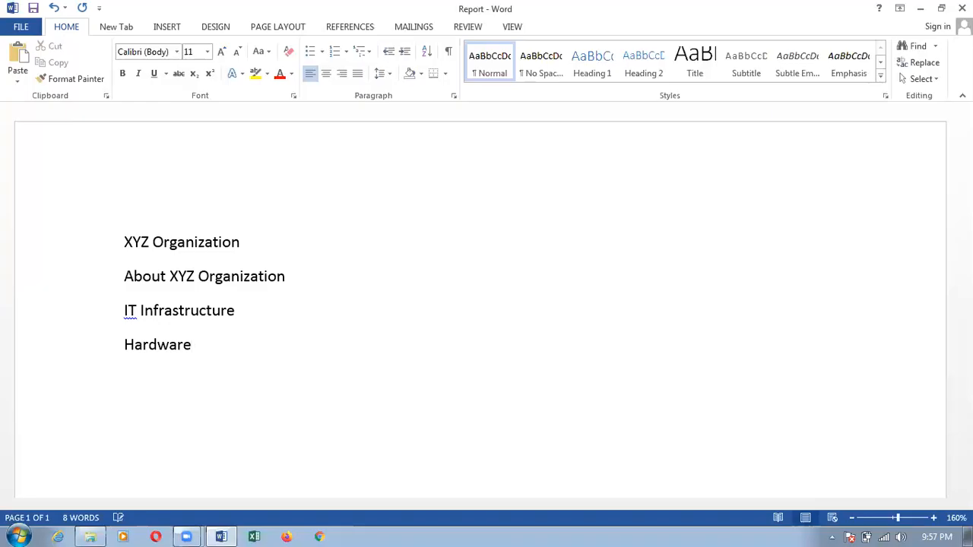
Below Hardware, add the lines "Input Devices", "Processing Devices", "Output Devices" and "Storage Devices".
key(Return)
text(Input Devices)
key(Return)
text(Processing Devices)
key(Return)
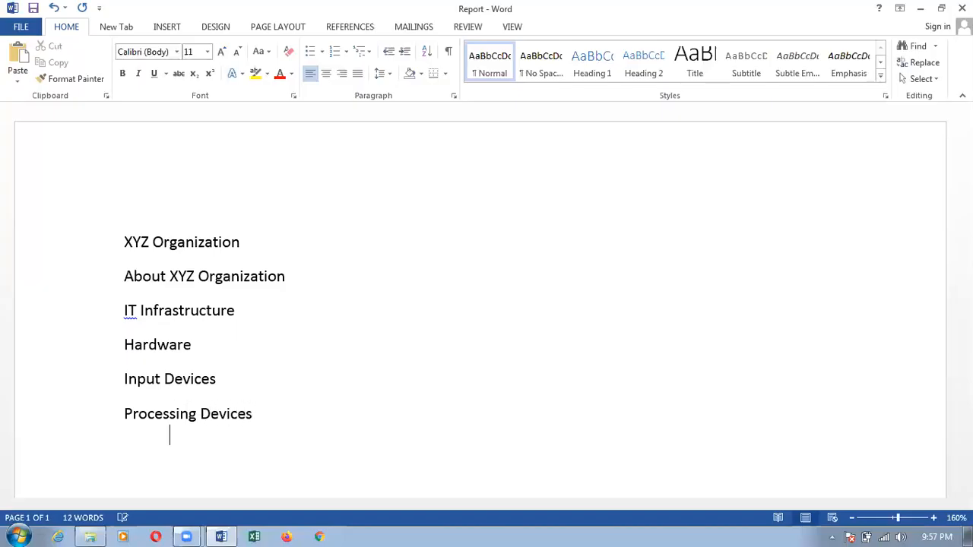
text(Output Devices)
key(Return)
text(S)
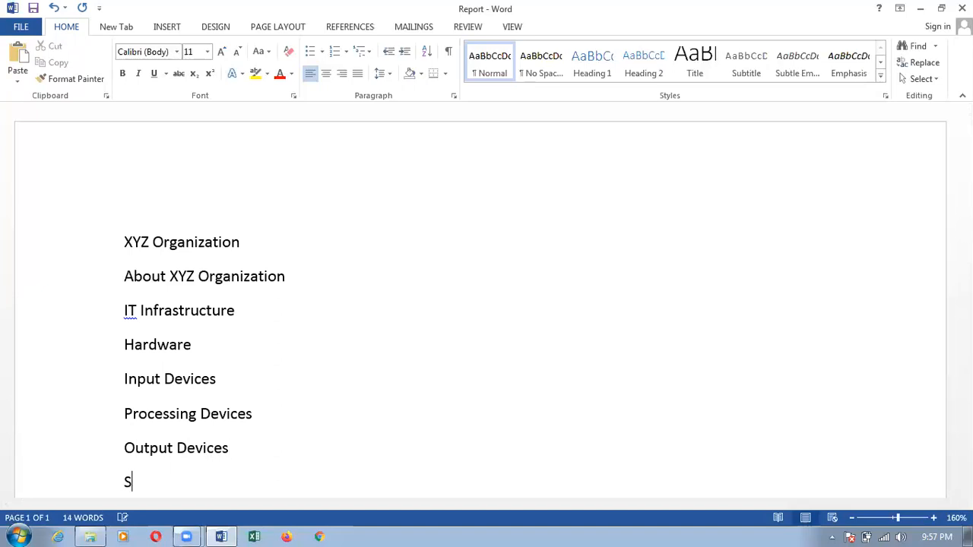
text(torage Devices)
key(Return)
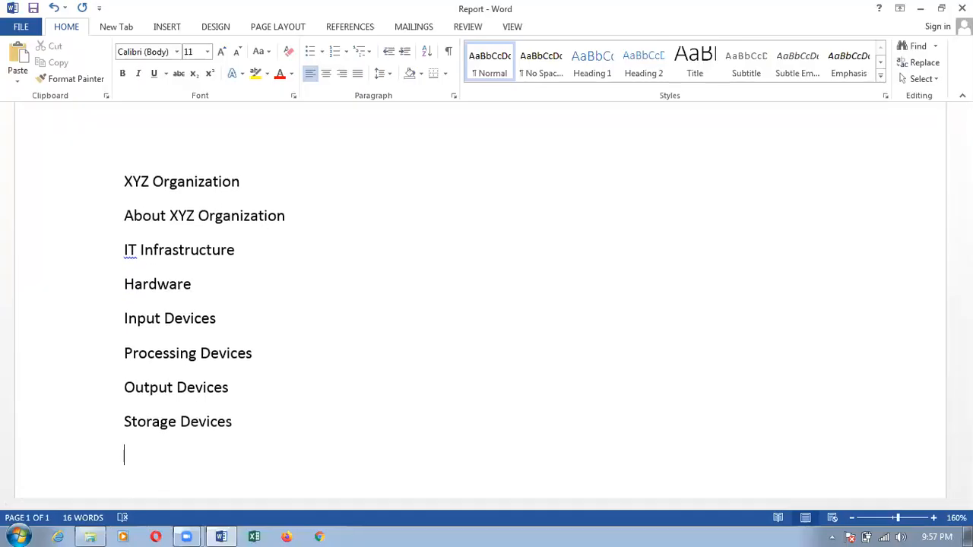
Enter "Communication Devices" on the line below Storage Devices.
text(Communicat)
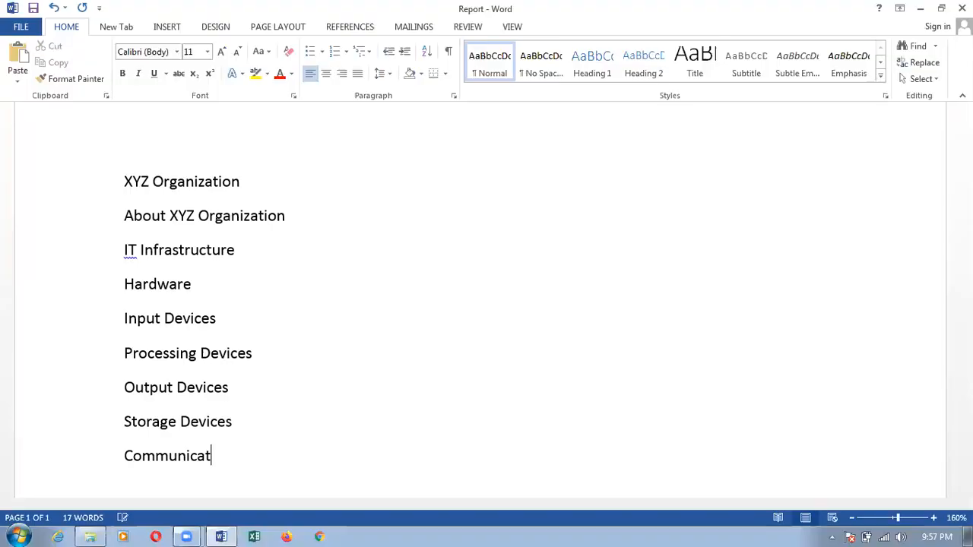
text(ion De)
click(235, 250)
text(ice)
key(ctrl+z)
text(vi)
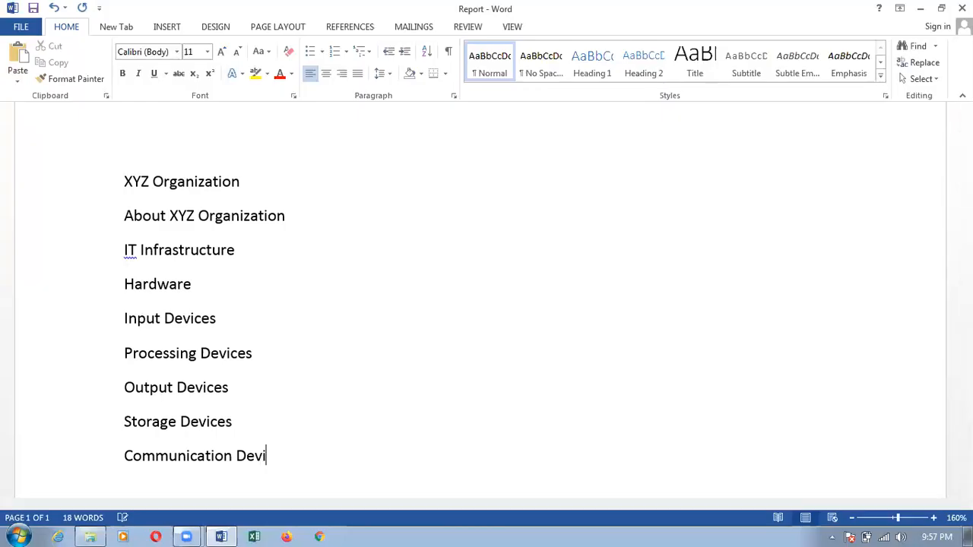
text(ces)
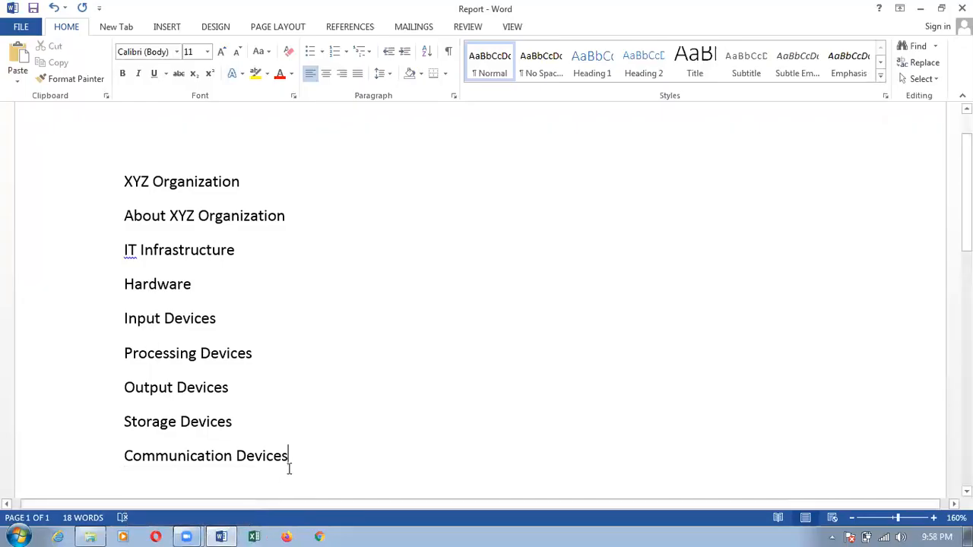
Below Communication Devices, add the lines "Software" and "System Software".
key(Return)
text(Software)
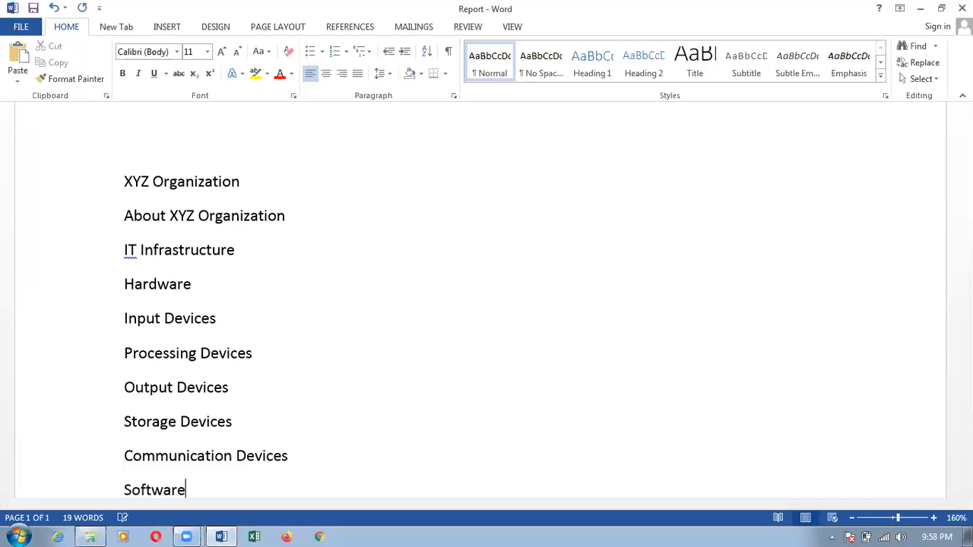
key(Return)
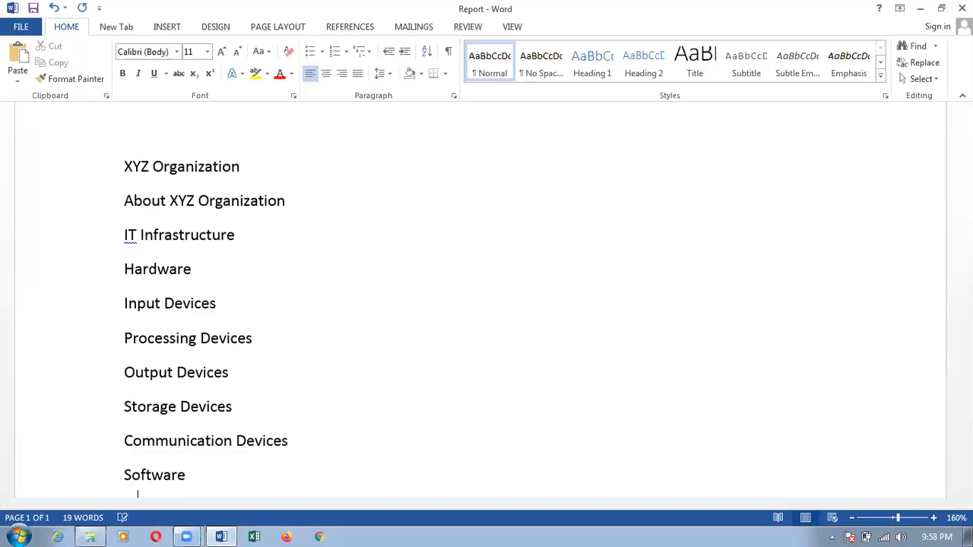
text(Applica)
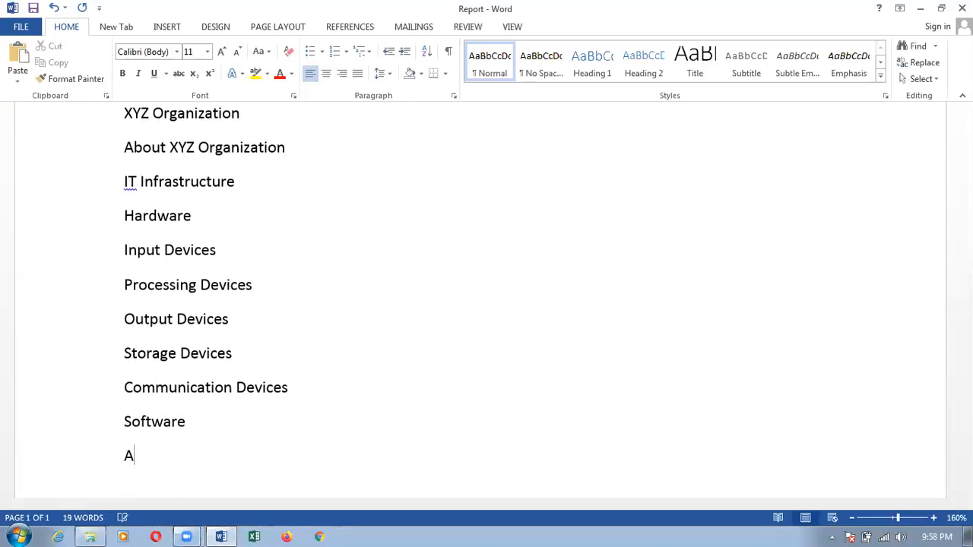
key(BackSpace)
key(BackSpace)
key(BackSpace)
key(BackSpace)
key(BackSpace)
key(BackSpace)
key(BackSpace)
text(System So)
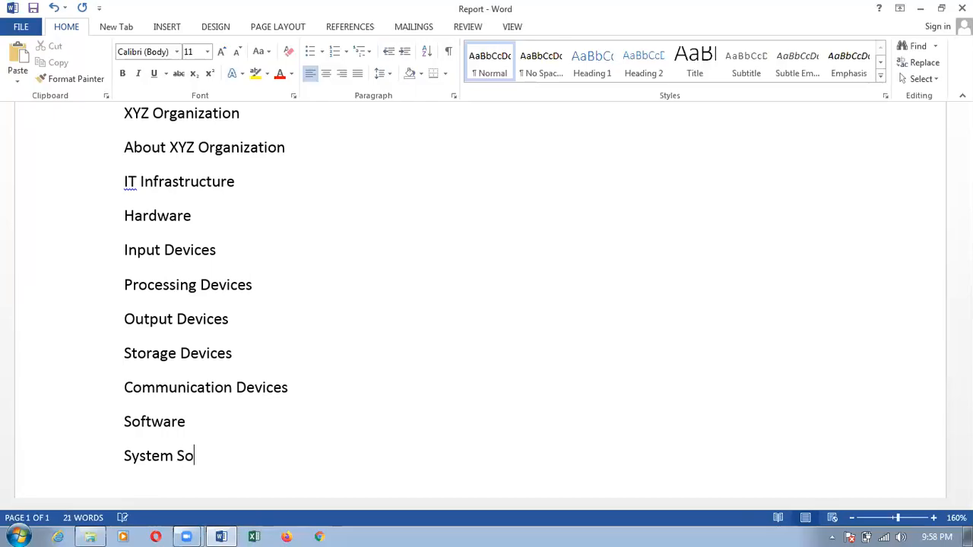
text(ftware)
Add the line "Application Software" below System Software.
key(Return)
text(Apploc)
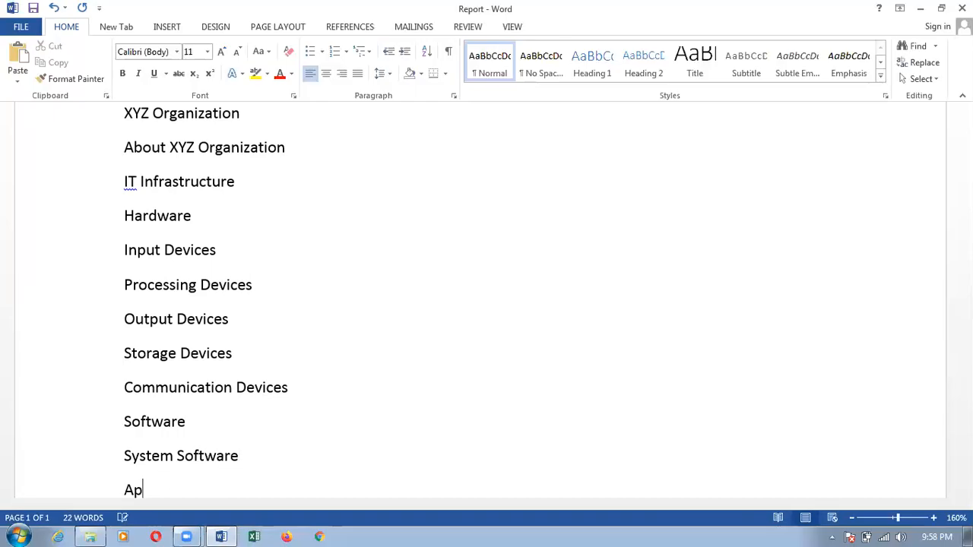
key(BackSpace)
key(BackSpace)
key(BackSpace)
text(ication S)
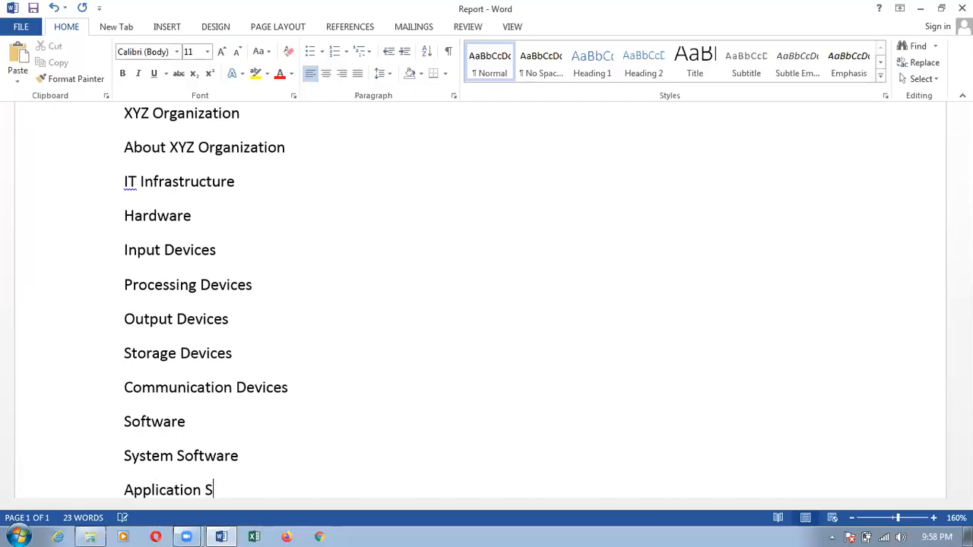
text(oftware)
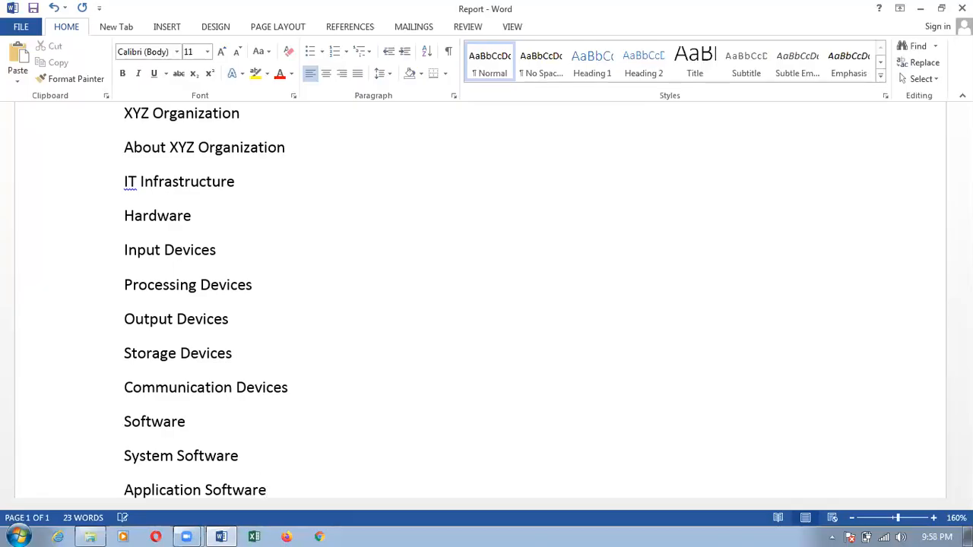
Add the line "Network" below Application Software.
key(Return)
text(Nwet)
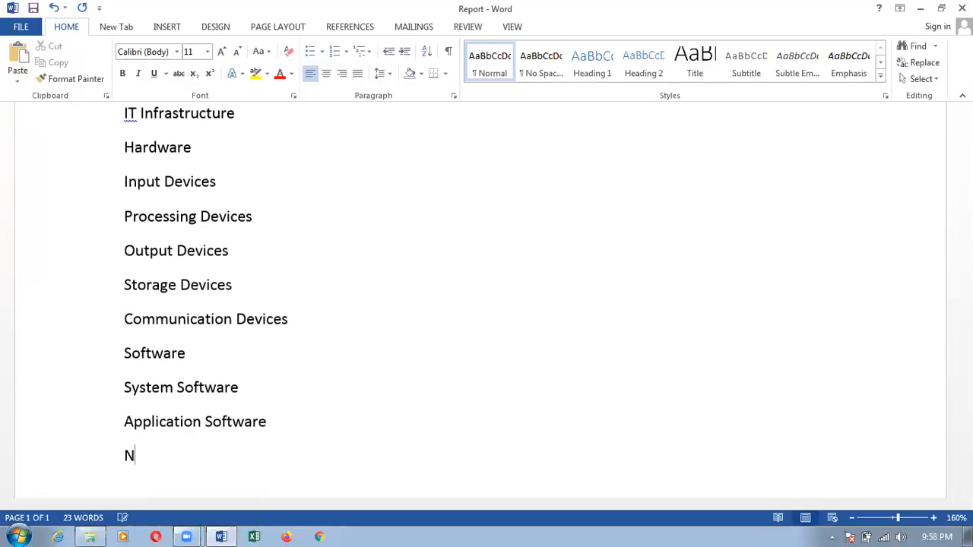
key(BackSpace)
key(BackSpace)
key(BackSpace)
text(work)
Below Network, add the lines "Guided Network" and "Unguided Network".
text(Guideded)
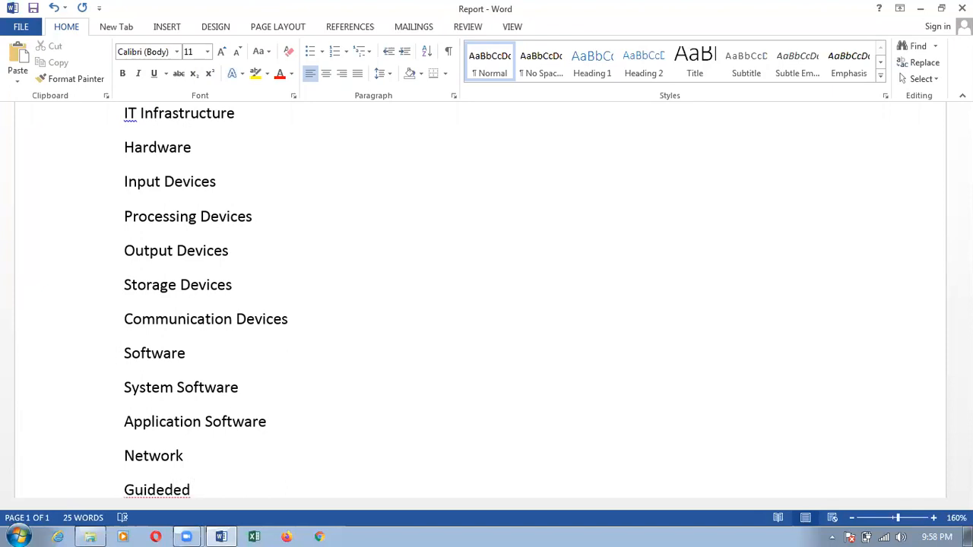
key(BackSpace)
key(BackSpace)
key(BackSpace)
key(BackSpace)
key(BackSpace)
text(ed Network)
key(Return)
text(U)
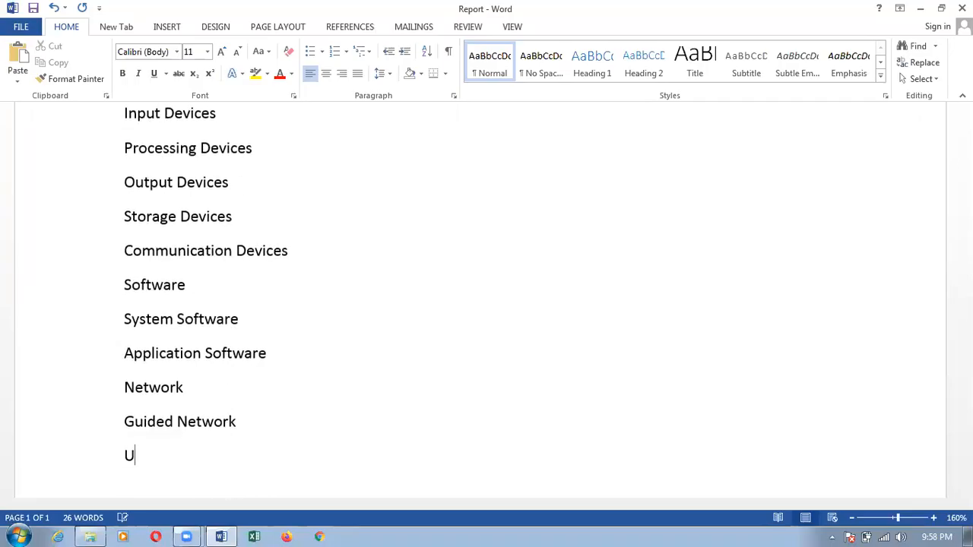
text(nguided Network)
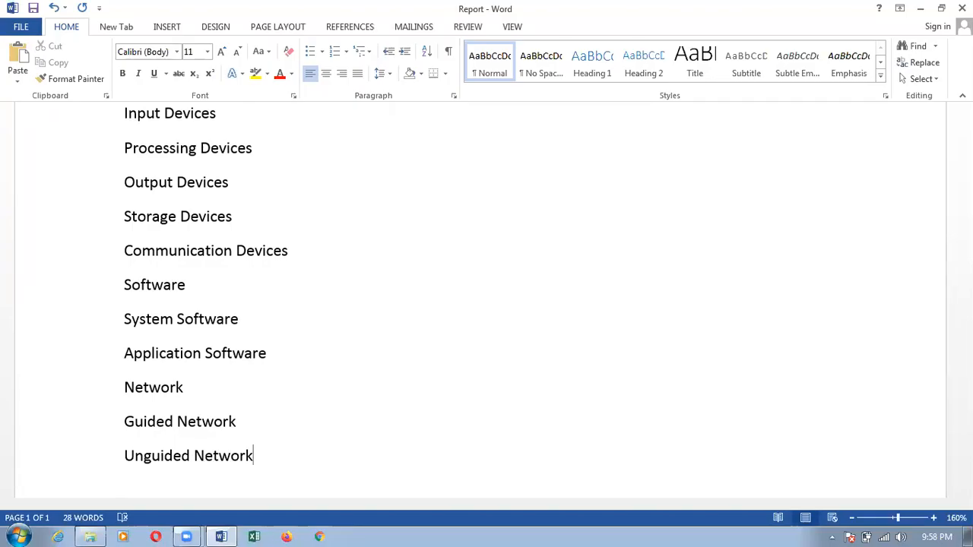
Review the entered list of headings from the first line to the last.
scroll(487, 304, down, 1)
key(Up)
key(Up)
key(Up)
key(Up)
key(Up)
key(Up)
key(Up)
key(Up)
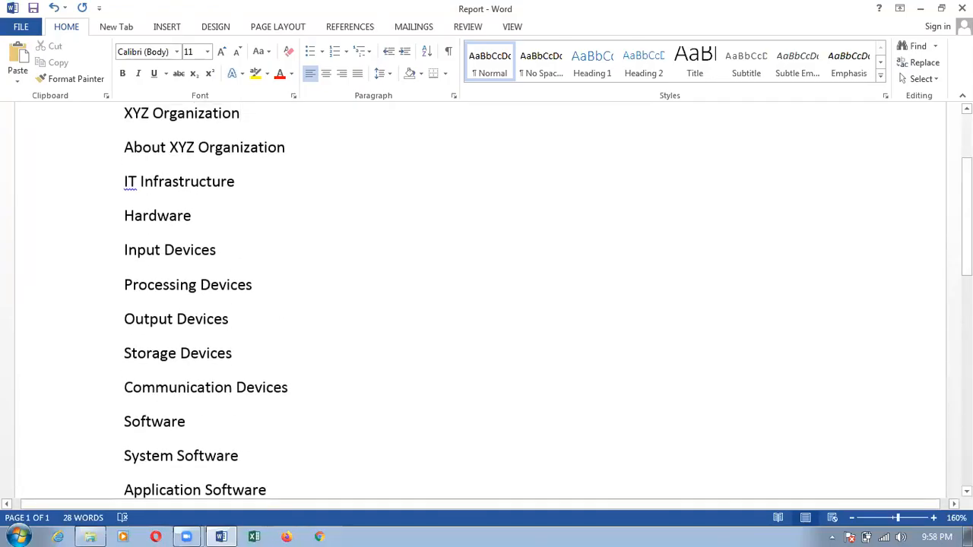
key(Down)
key(Down)
key(Down)
key(Down)
key(Down)
key(Down)
key(Down)
key(Down)
key(Down)
key(Down)
key(Down)
key(Down)
key(Down)
key(Down)
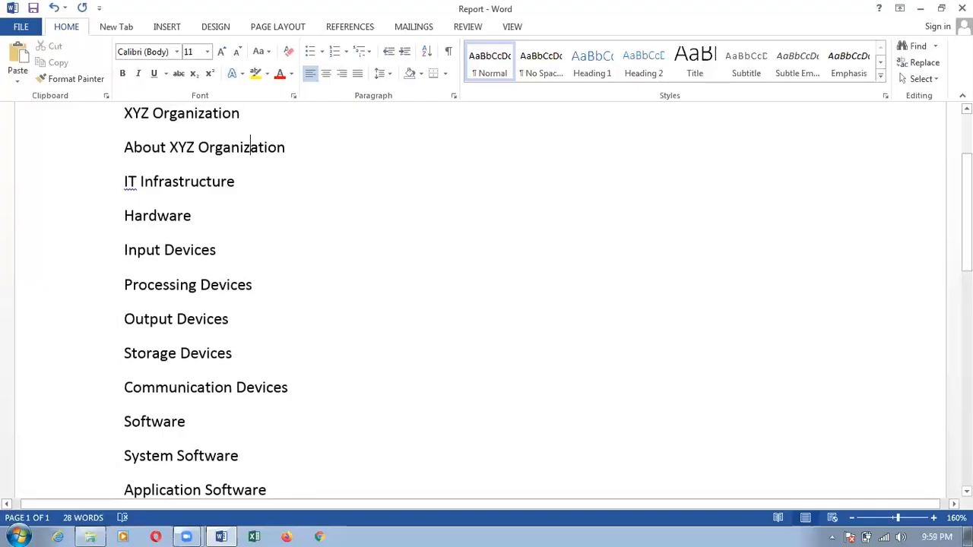
key(Up)
key(Up)
key(Up)
key(Up)
key(Up)
key(Up)
key(Up)
key(Up)
key(Up)
key(Up)
key(Up)
key(Up)
key(Up)
key(Up)
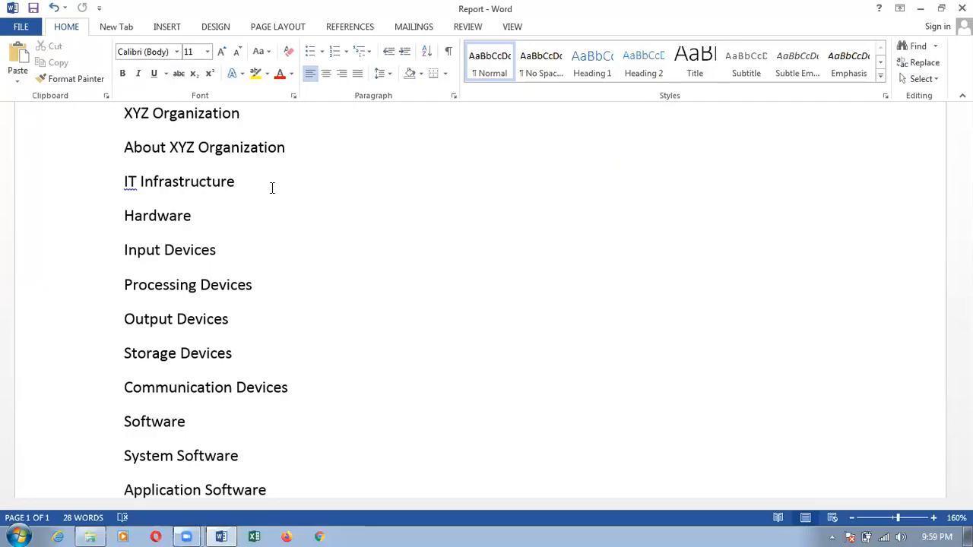
Format the whole document's text in Times New Roman at size 14.
key(ctrl+a)
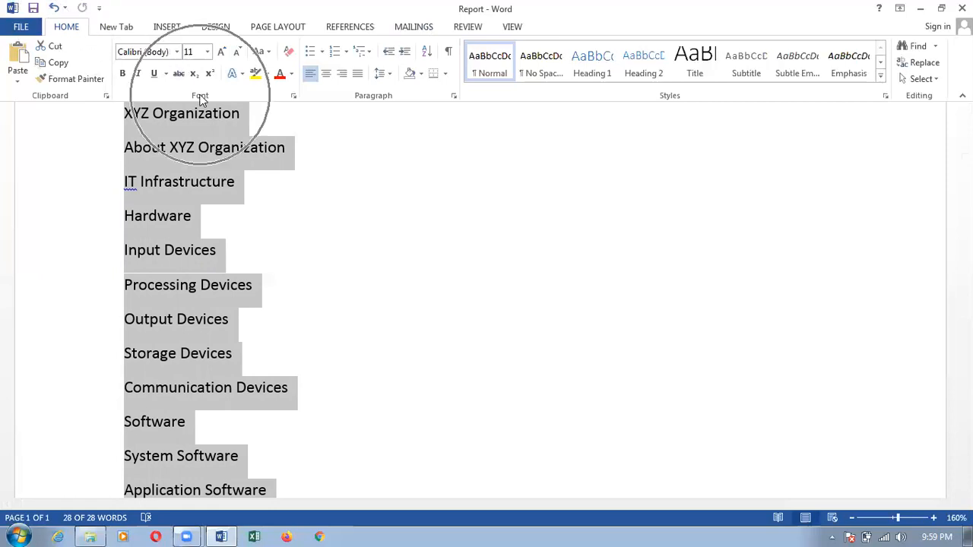
click(176, 54)
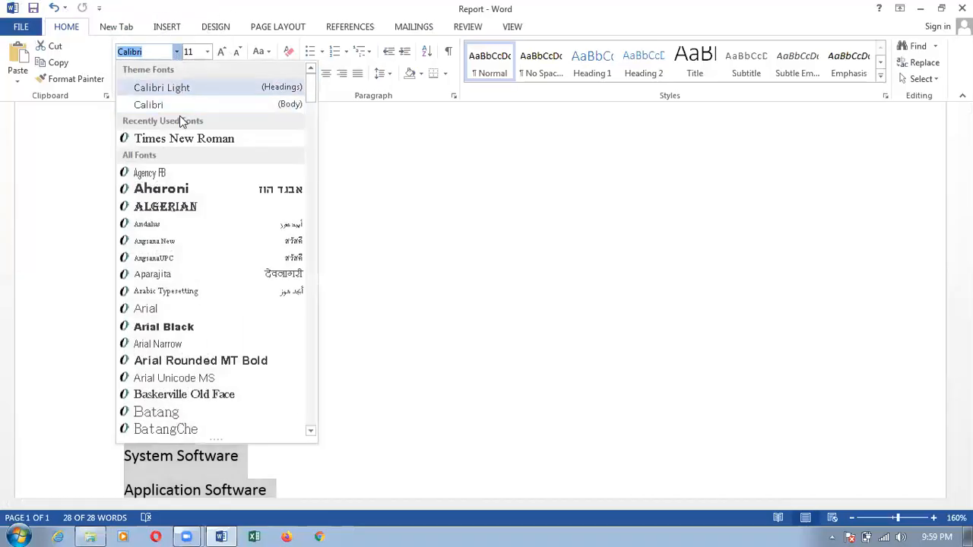
click(179, 139)
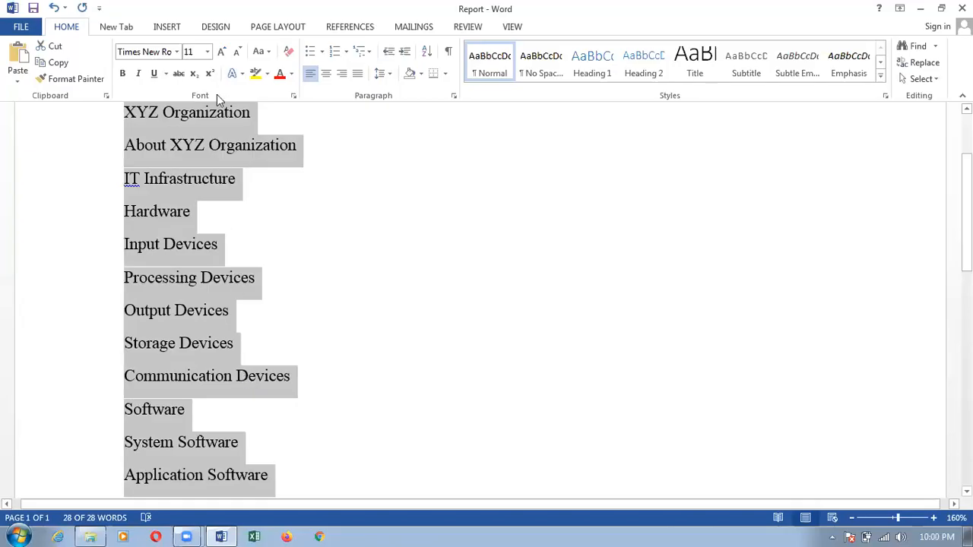
click(206, 53)
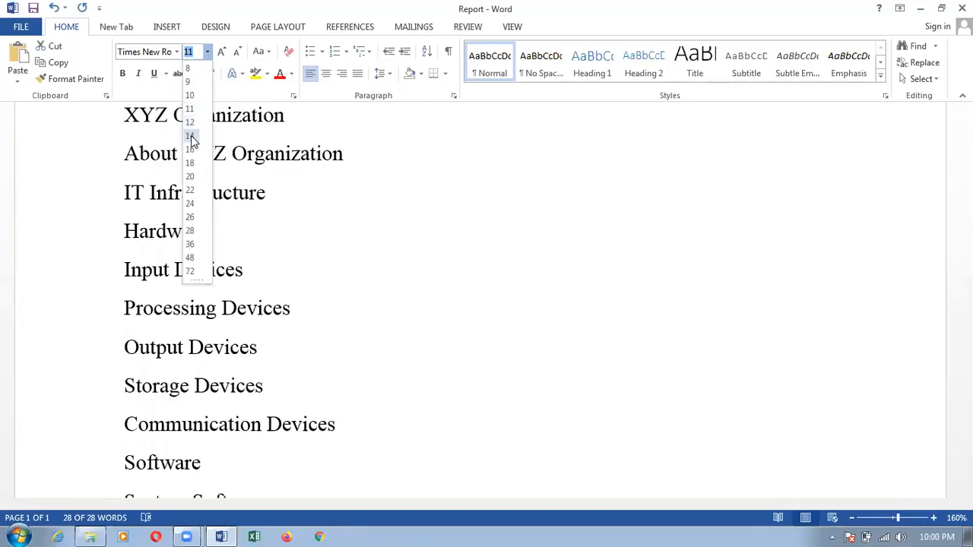
click(191, 137)
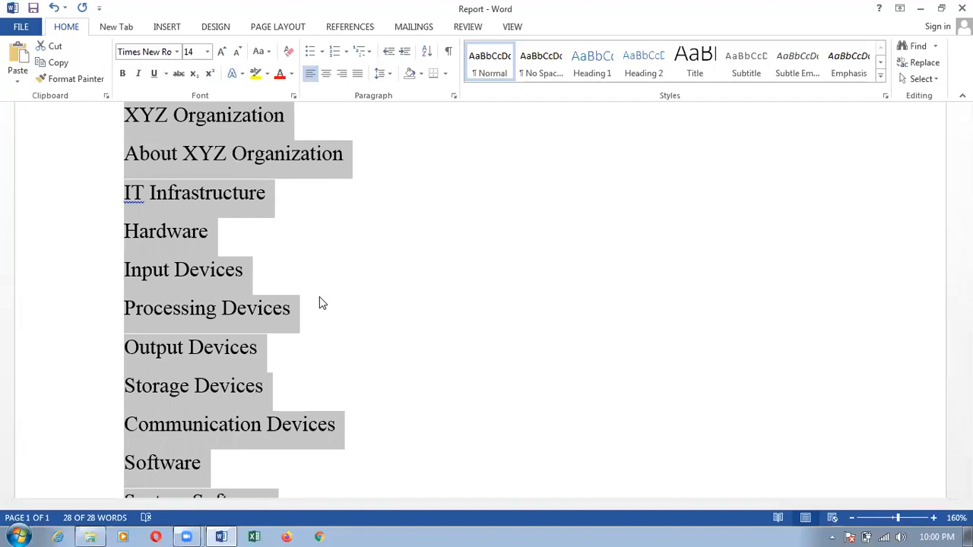
click(319, 299)
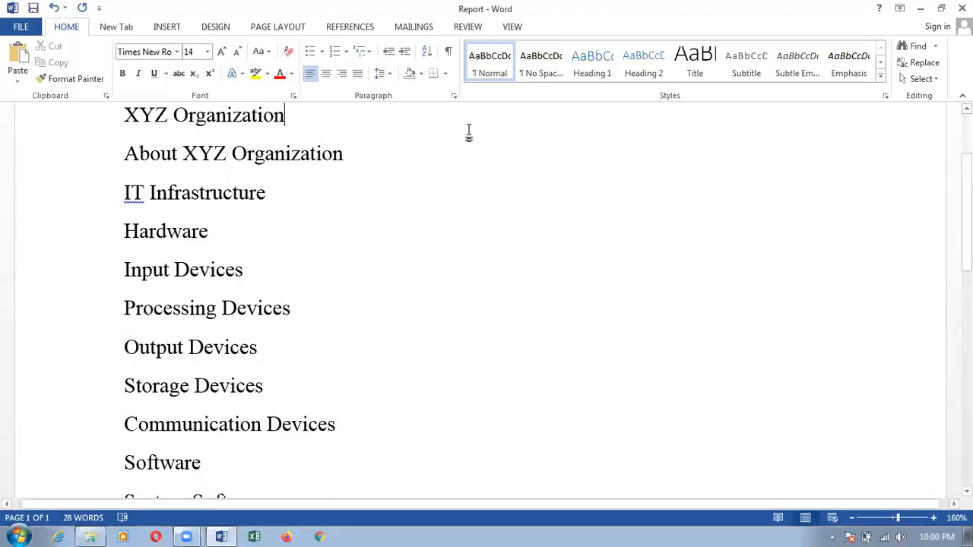
Switch to Outline view and assign Level 1 to XYZ Organization, About XYZ Organization and IT Infrastructure.
click(513, 29)
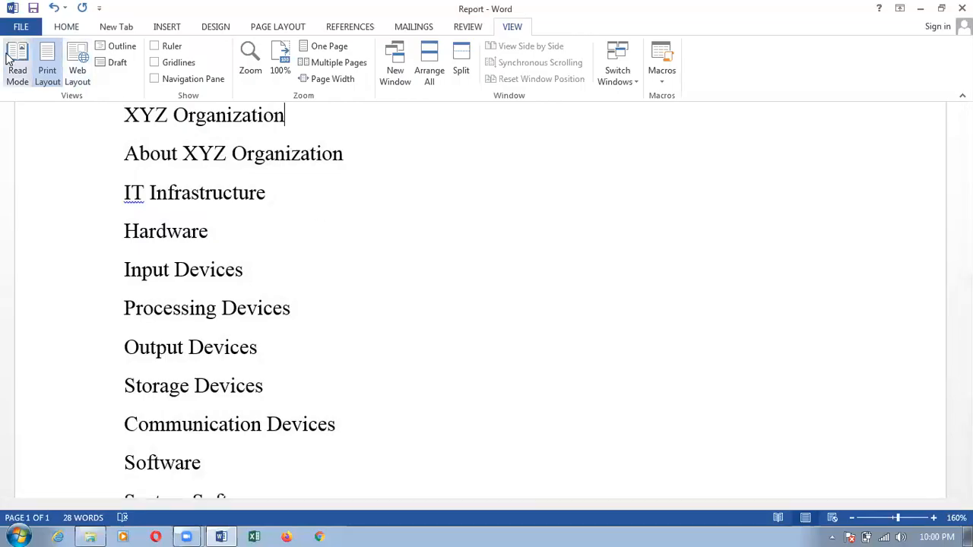
click(119, 49)
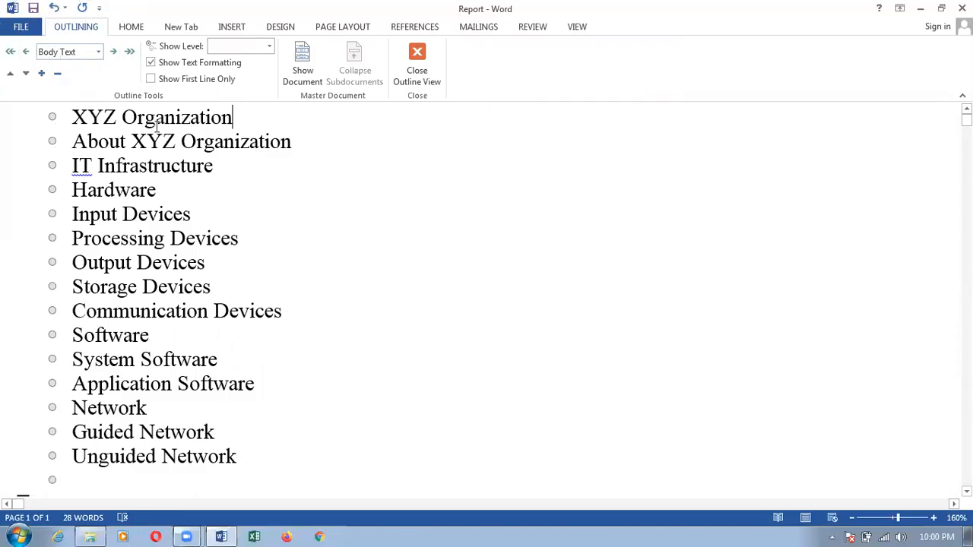
drag(214, 166, 90, 119)
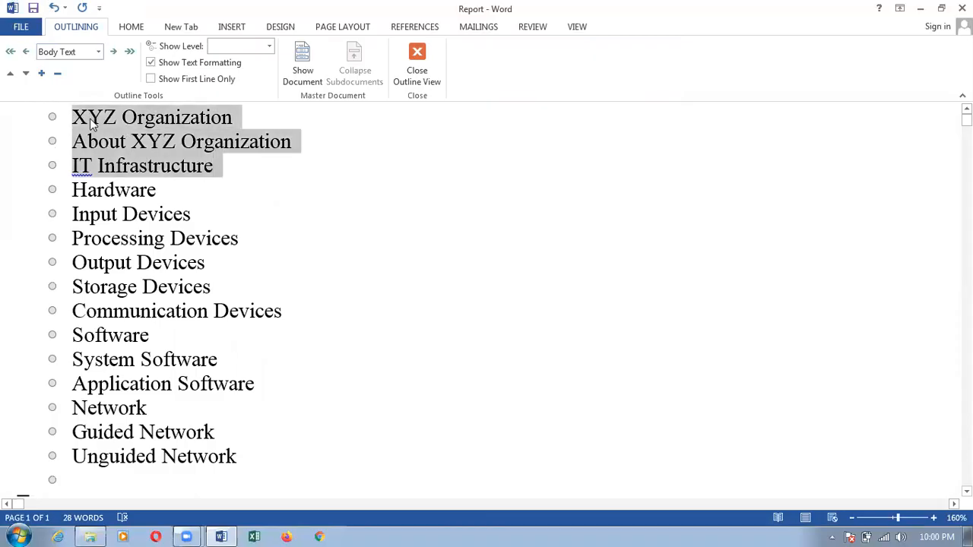
click(98, 50)
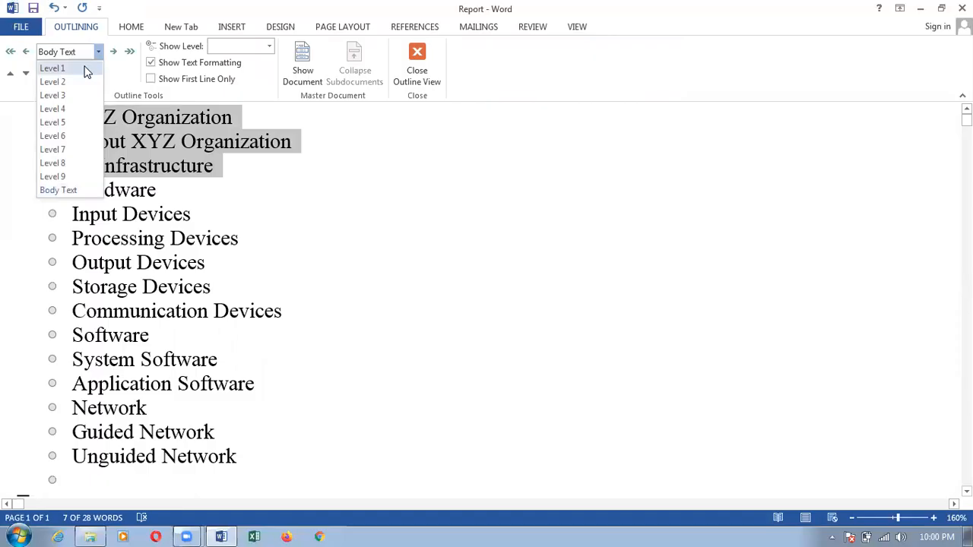
click(86, 70)
Assign outline Level 2 to the Hardware, Software and Network lines together.
drag(158, 192, 72, 190)
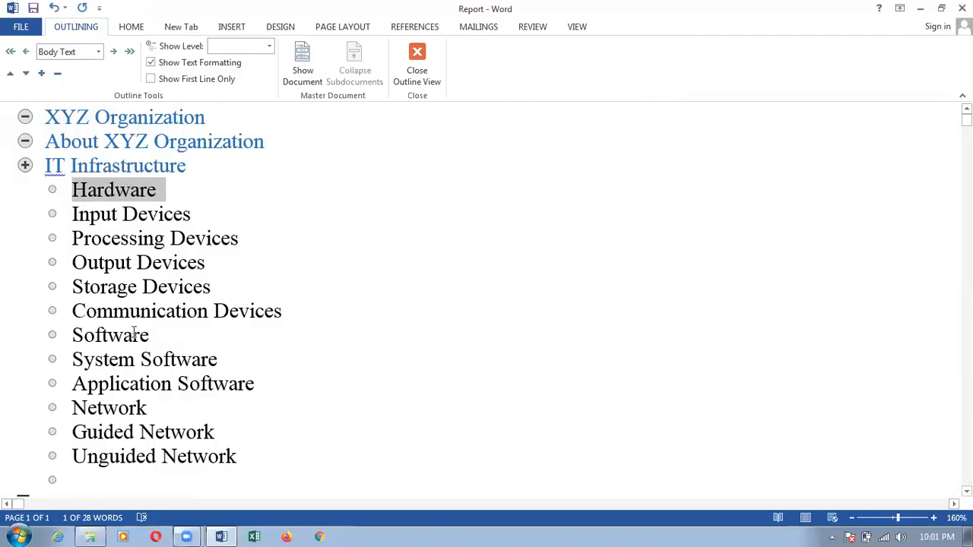
drag(150, 335, 75, 342)
drag(152, 408, 74, 415)
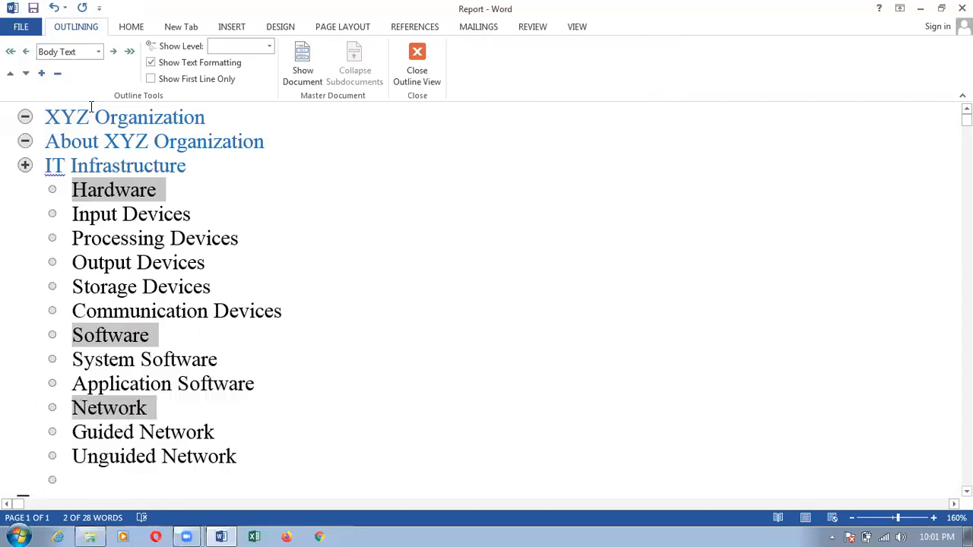
click(95, 55)
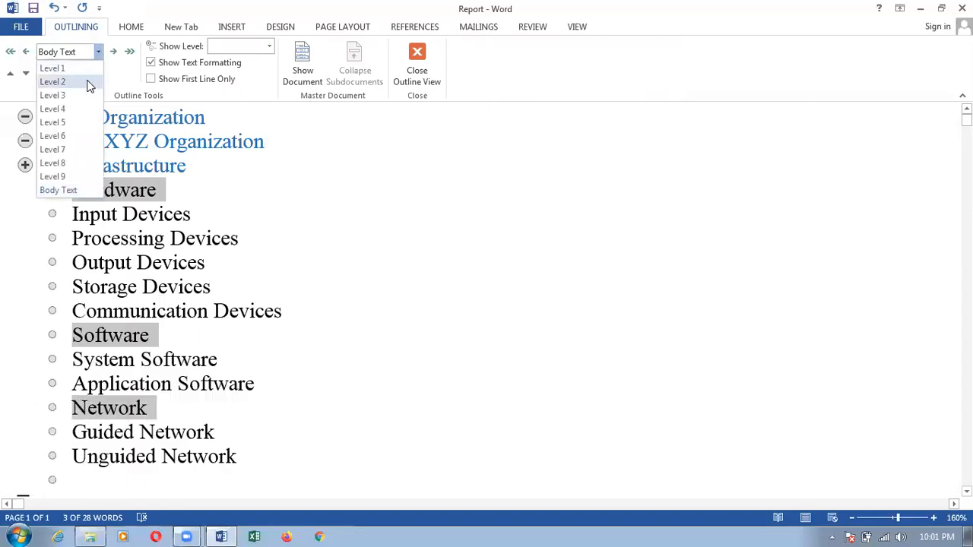
click(86, 80)
click(210, 288)
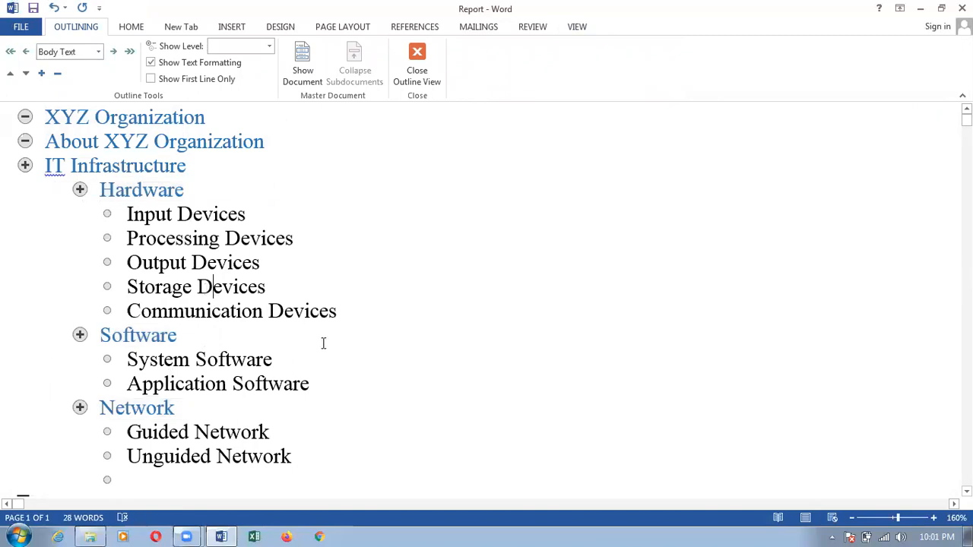
Assign outline Level 3 to the five device lines under Hardware, from Input Devices to Communication Devices.
drag(350, 315, 123, 213)
click(98, 52)
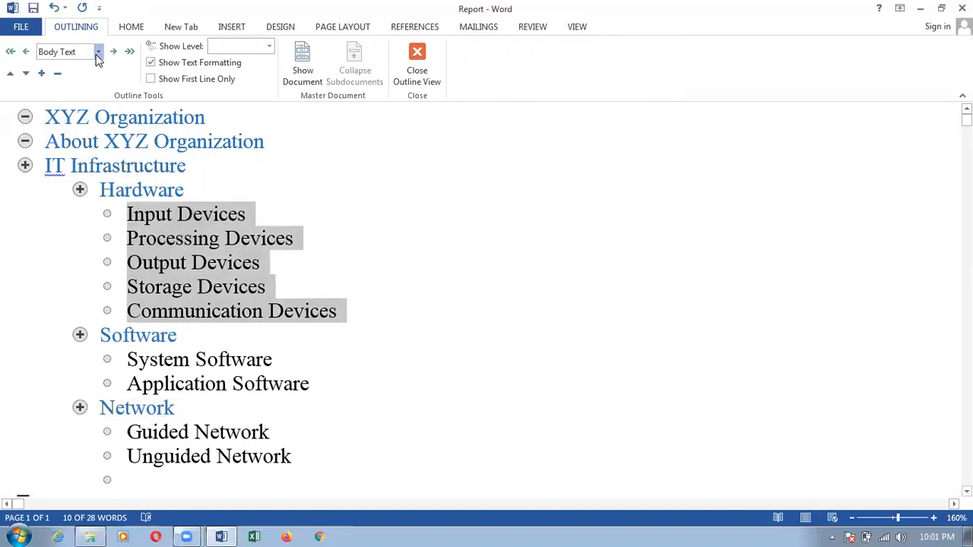
click(80, 95)
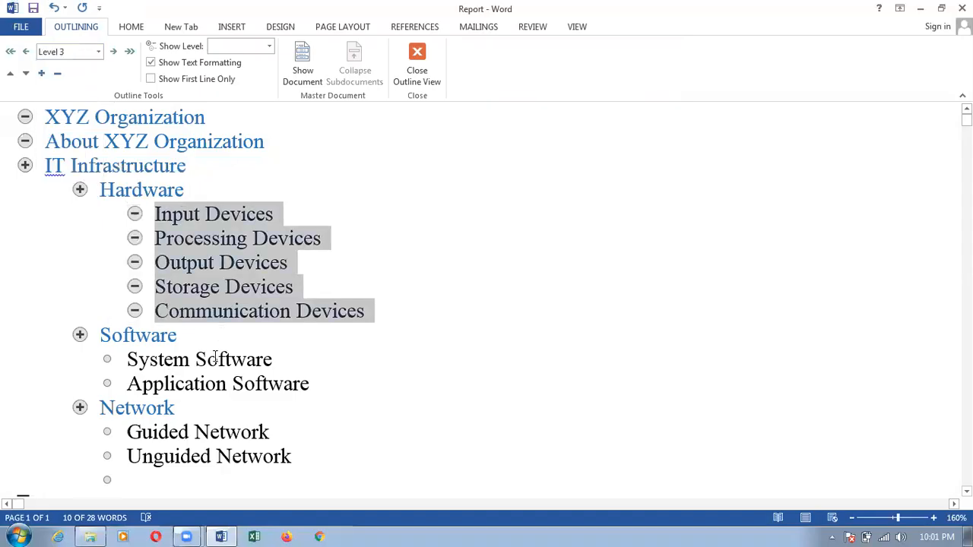
Assign outline Level 3 to System Software and Application Software, and to Guided Network and Unguided Network.
click(213, 383)
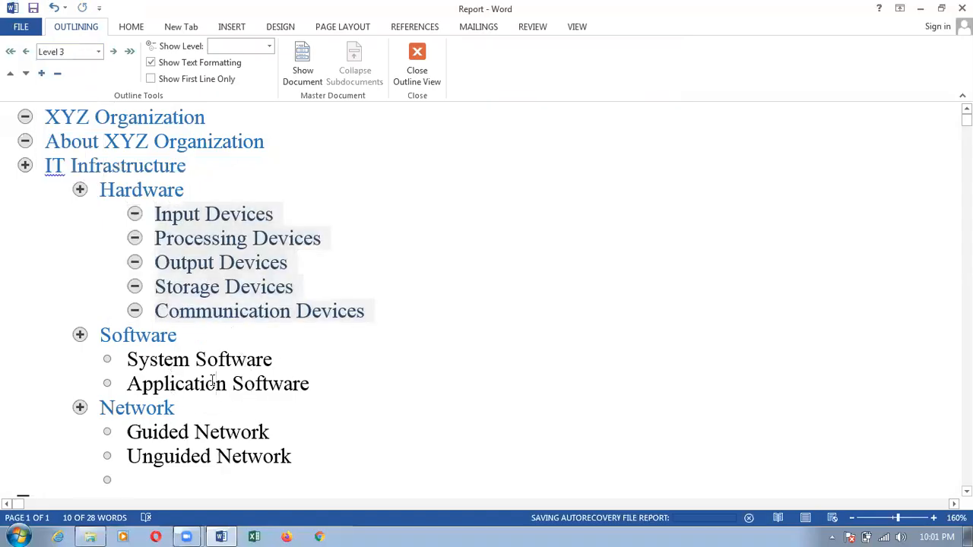
drag(311, 383, 125, 359)
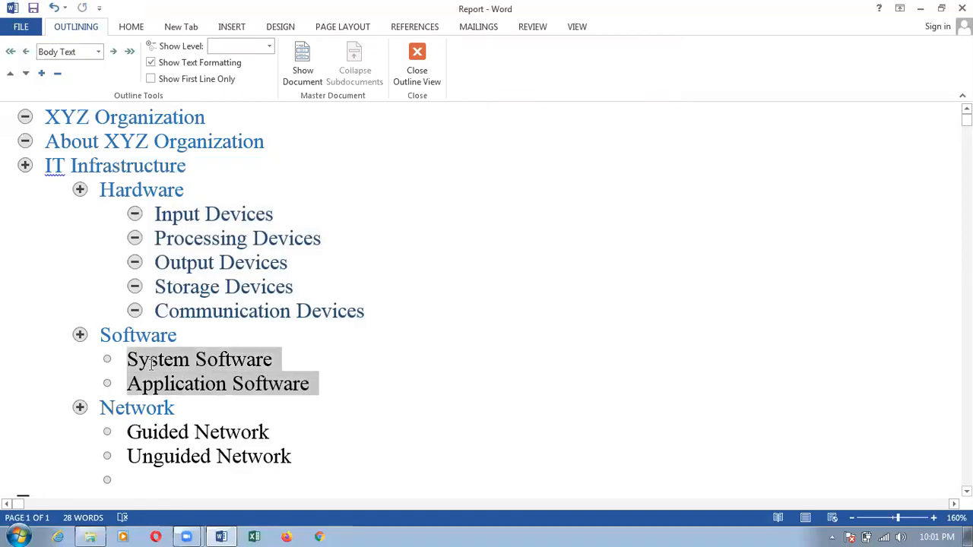
click(99, 53)
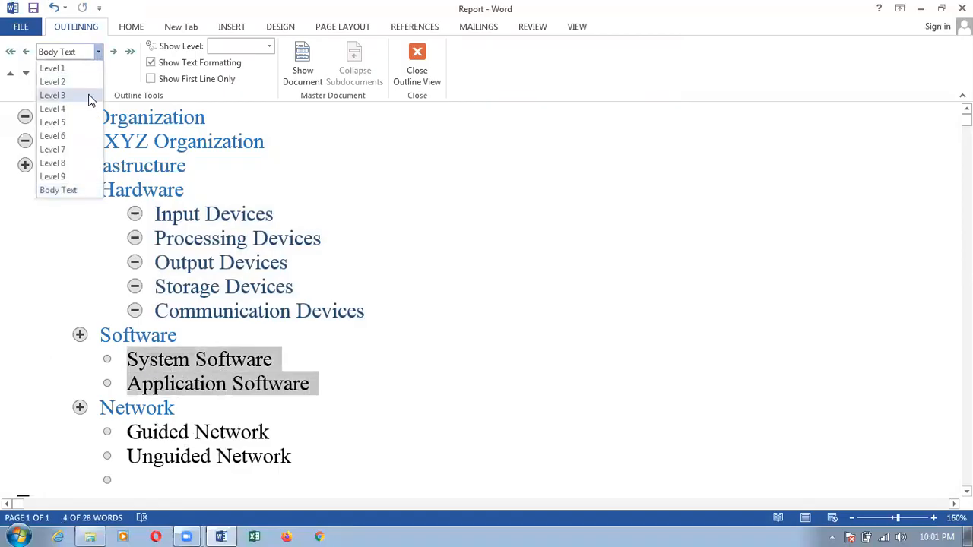
click(90, 98)
click(260, 431)
drag(298, 457, 129, 432)
click(99, 52)
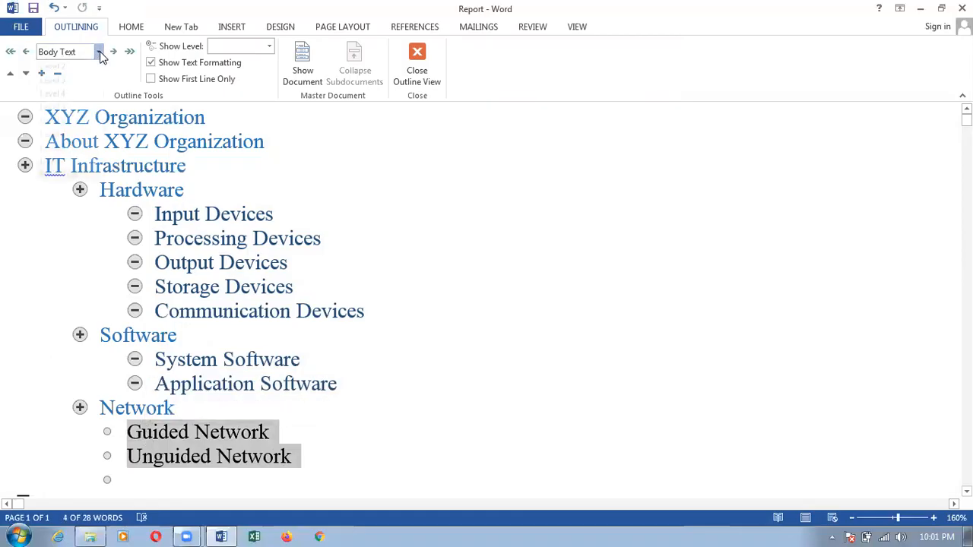
click(73, 96)
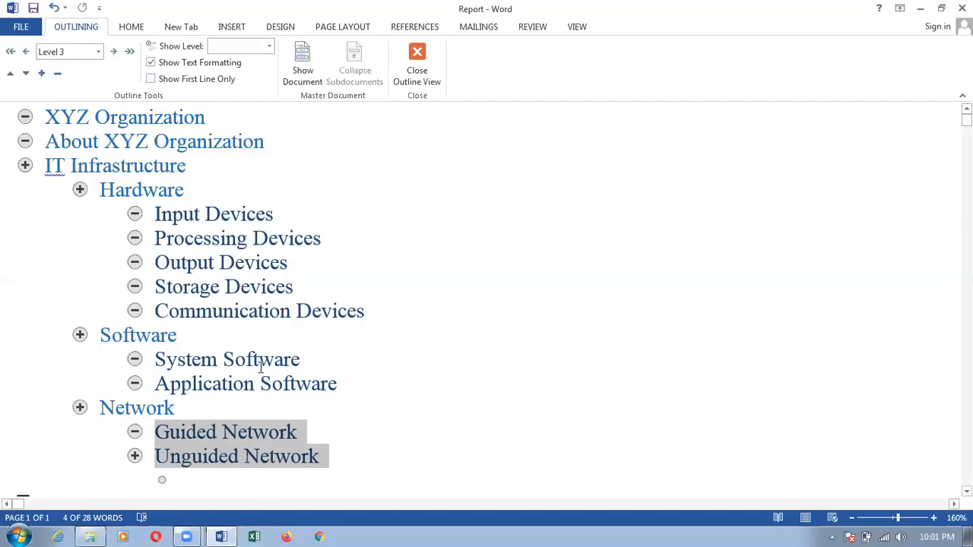
Close Outline view and go back up to the first headings of the document.
click(415, 82)
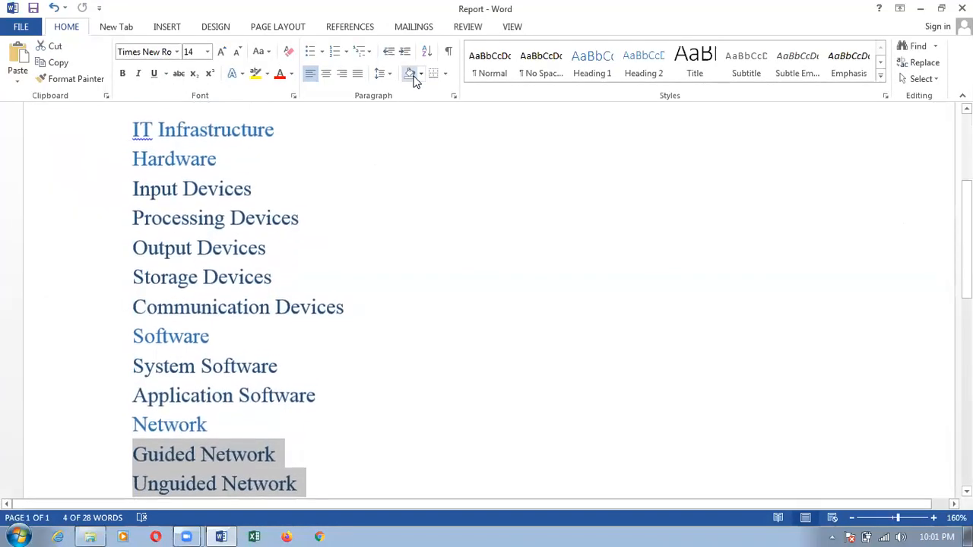
click(347, 267)
key(Up)
key(Up)
key(Up)
key(Up)
key(Up)
key(Up)
key(Up)
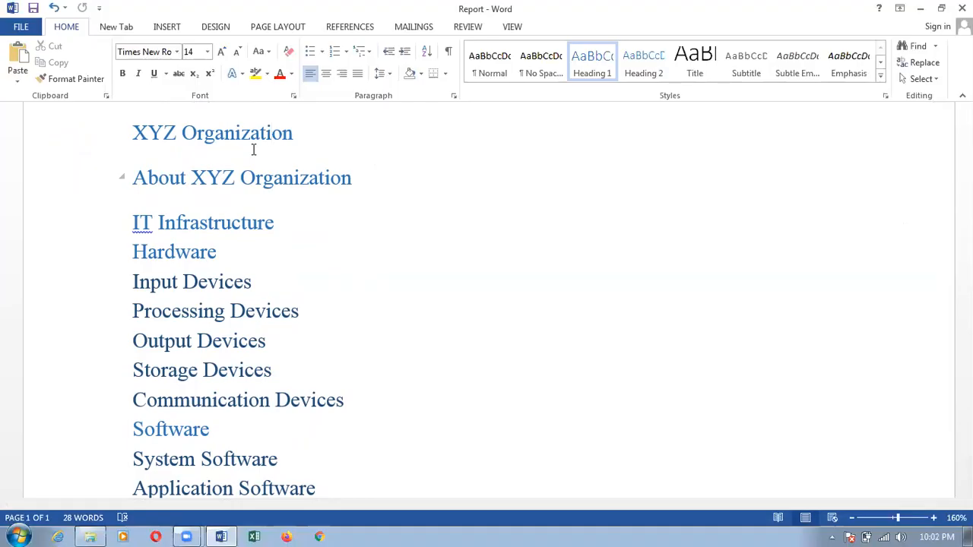
Generate sample text on a new line below the XYZ Organization heading with =rand(5,5).
click(318, 135)
key(Return)
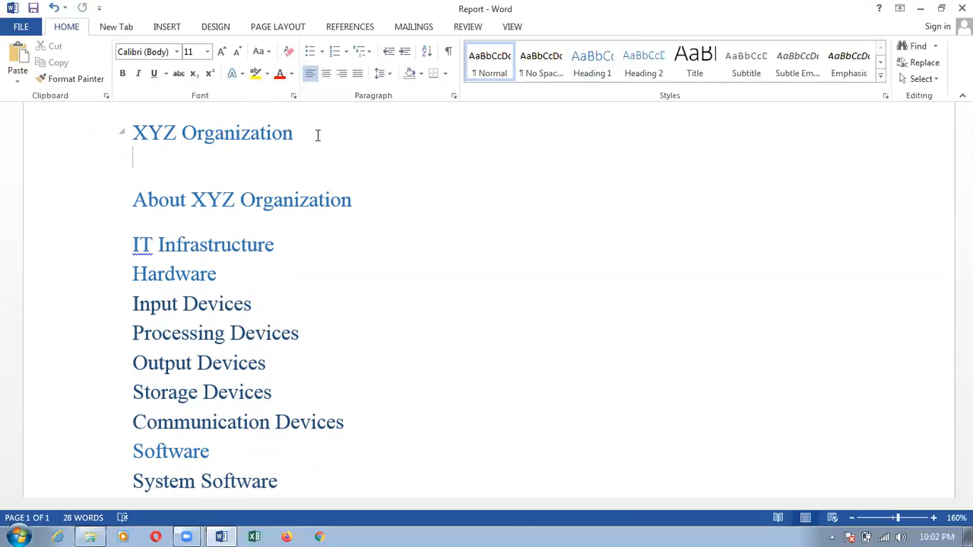
text(=)
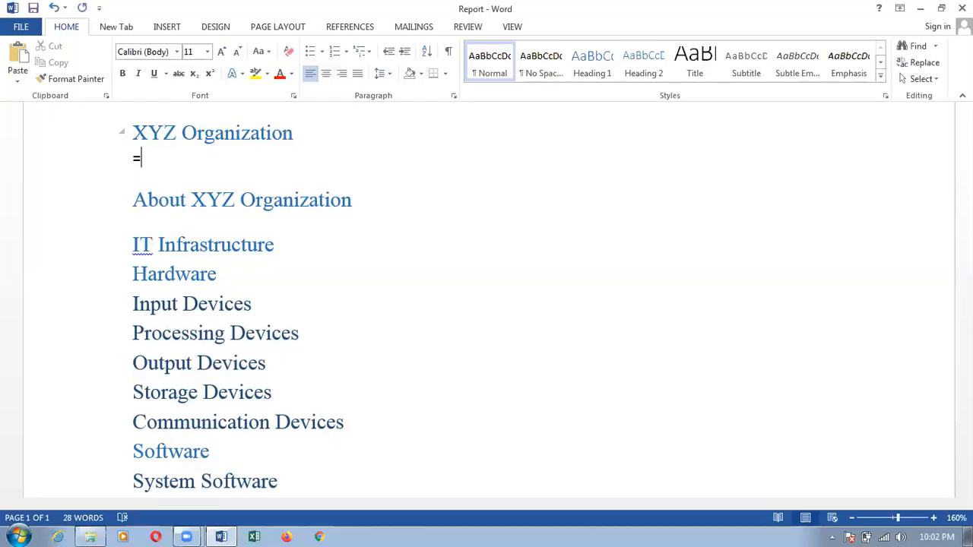
text(rand(5,5))
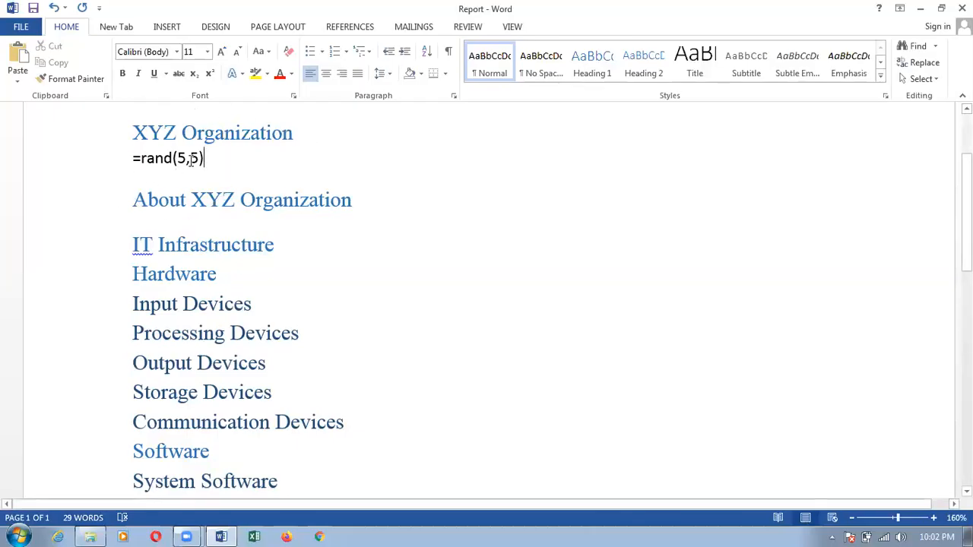
key(Return)
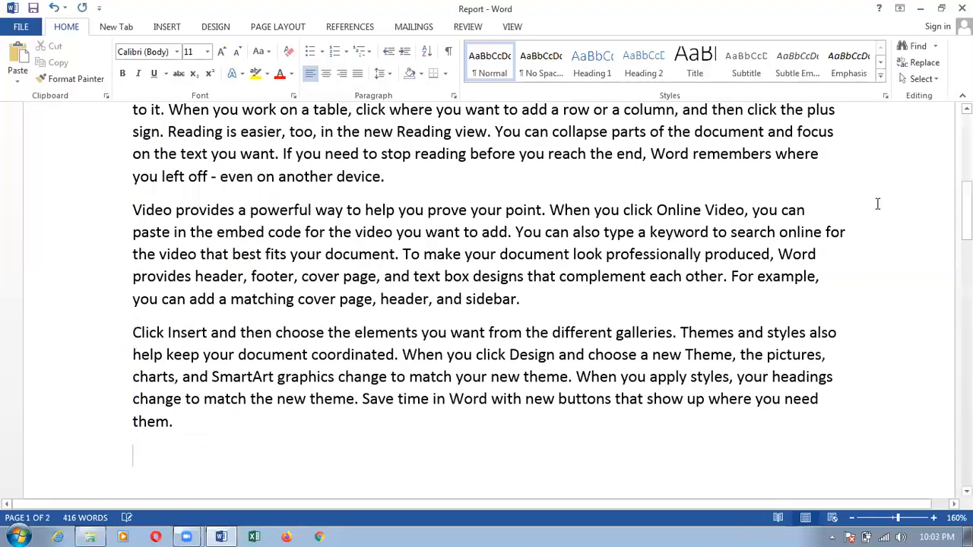
Format the generated paragraphs under XYZ Organization in Times New Roman at size 12 and justify them.
click(853, 519)
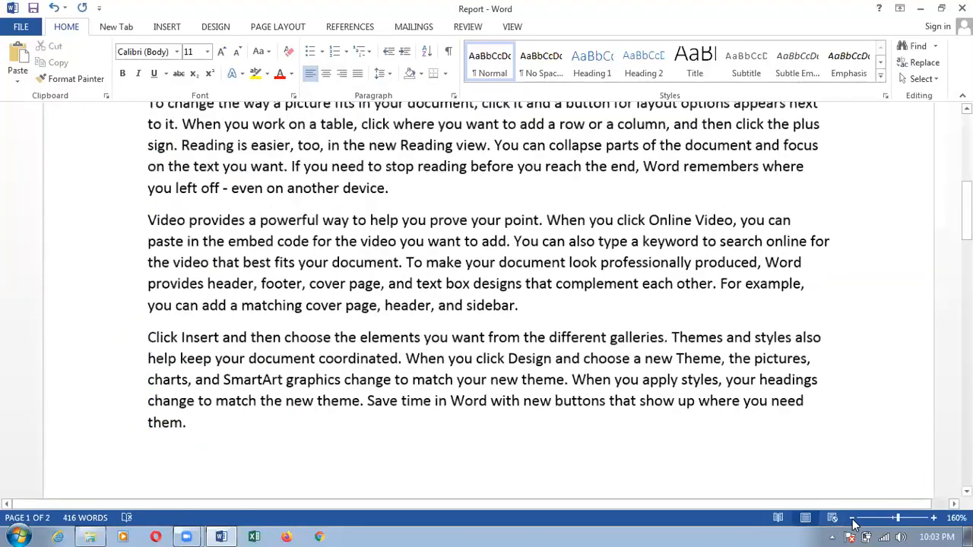
click(852, 519)
click(852, 519)
mouse_move(967, 230)
mouse_down()
mouse_move(967, 173)
mouse_move(967, 231)
mouse_up()
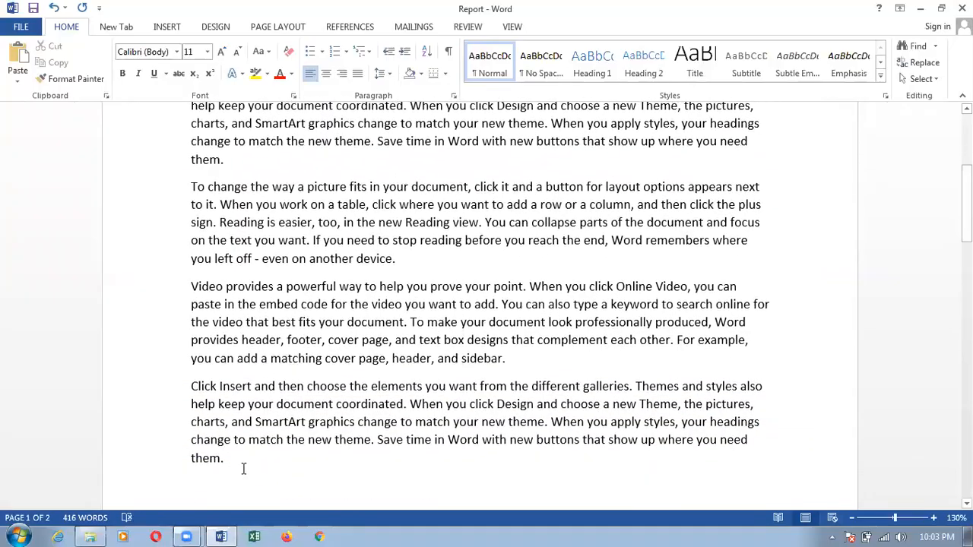
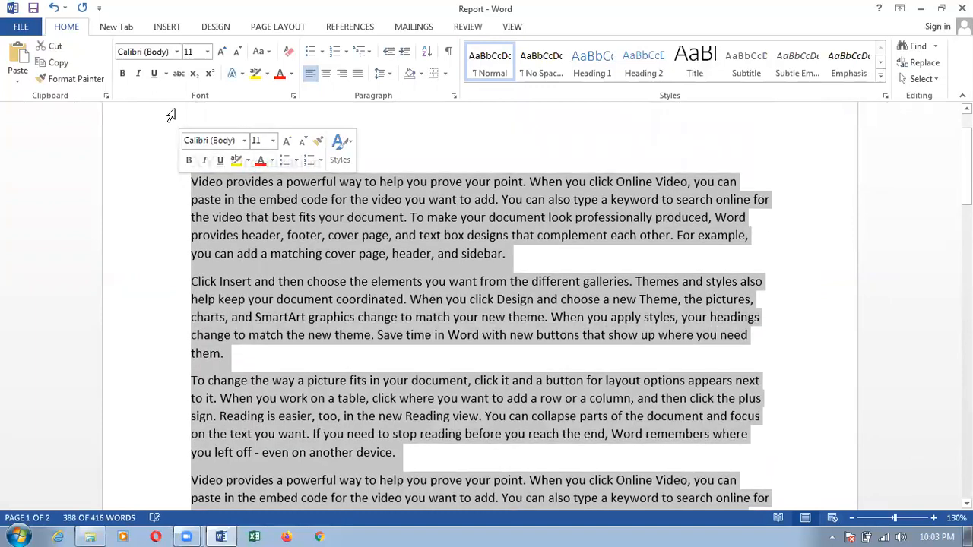
click(176, 51)
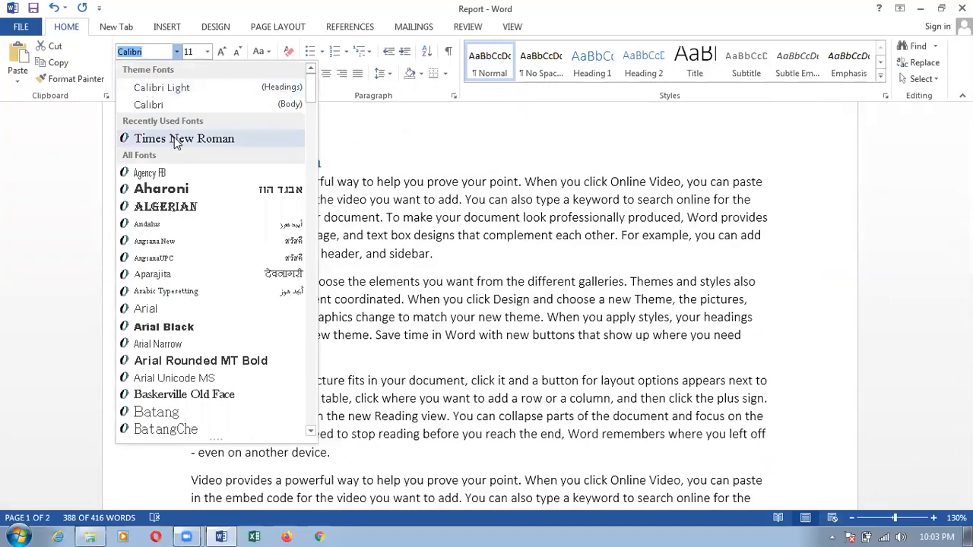
click(175, 139)
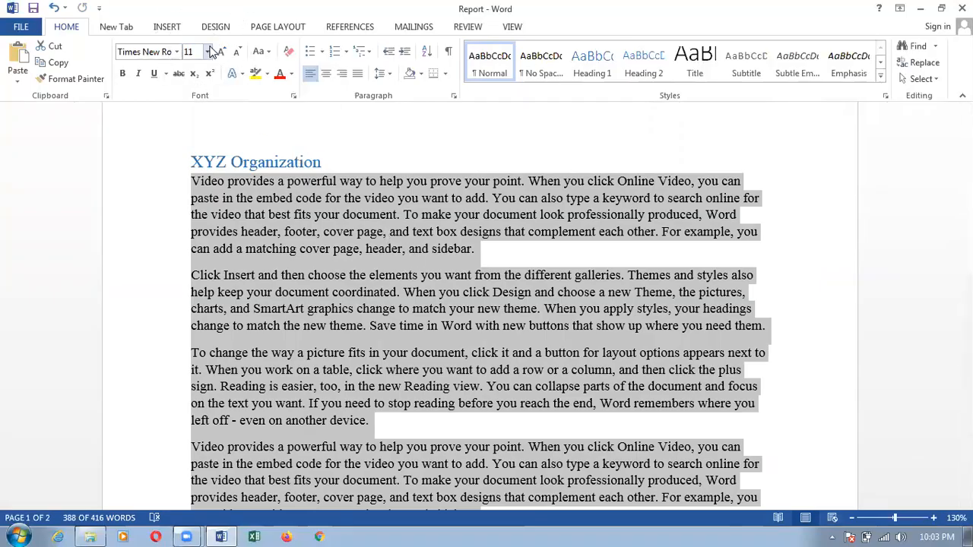
click(208, 51)
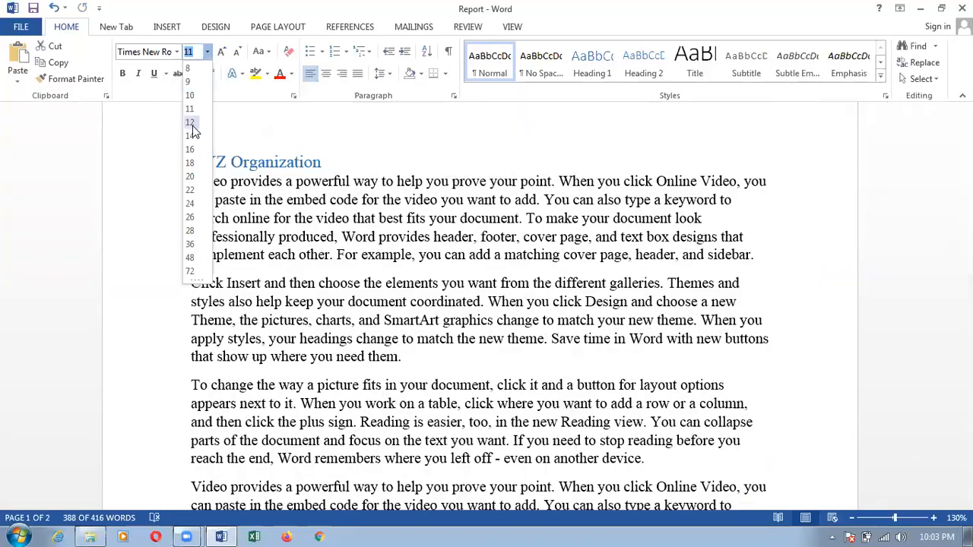
click(194, 124)
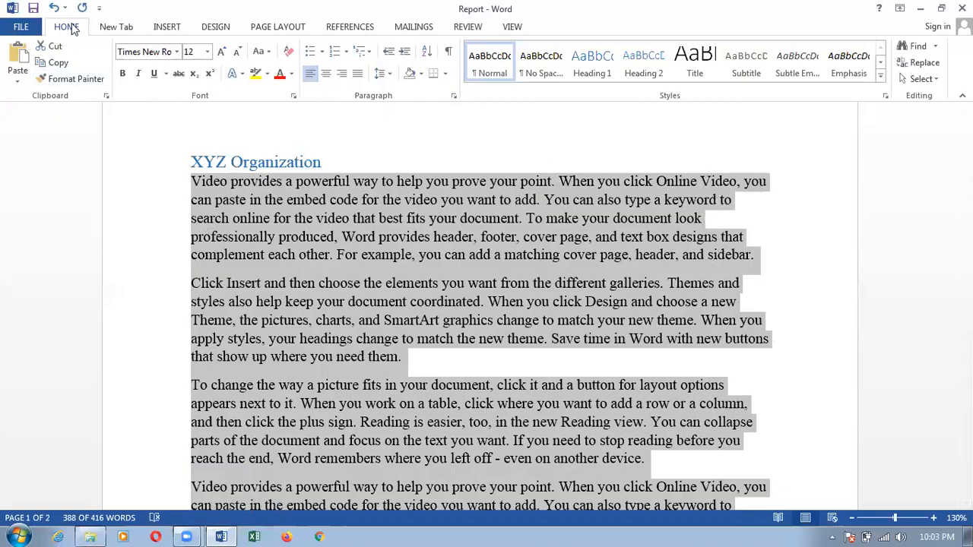
click(361, 78)
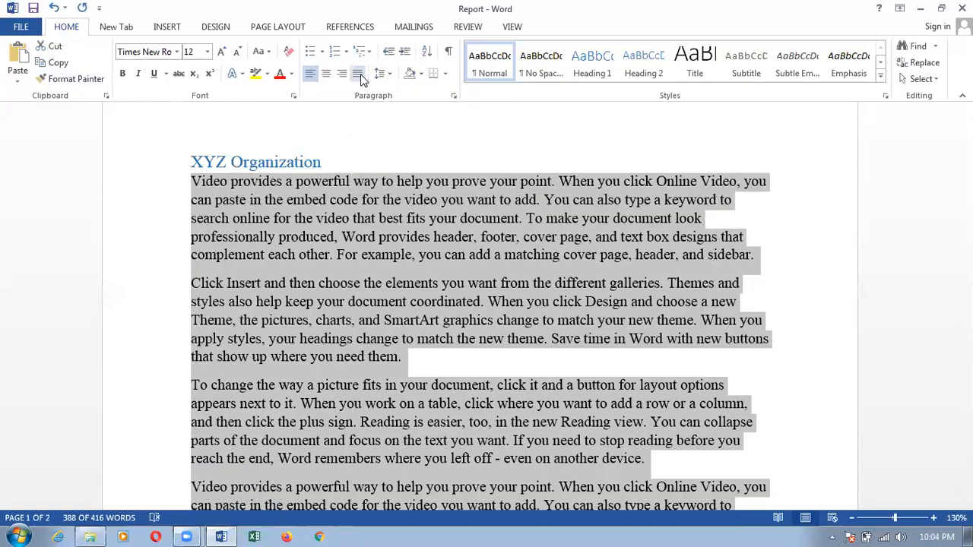
click(361, 78)
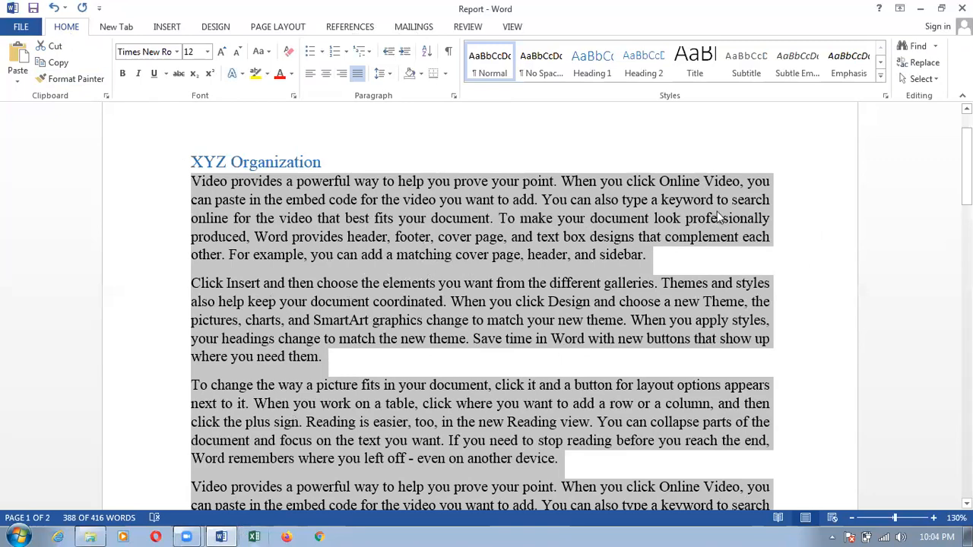
Copy the justified sample paragraphs and paste them on a new line below the About XYZ Organization heading.
mouse_move(967, 178)
mouse_down()
mouse_move(967, 214)
mouse_move(967, 139)
mouse_move(967, 193)
mouse_up()
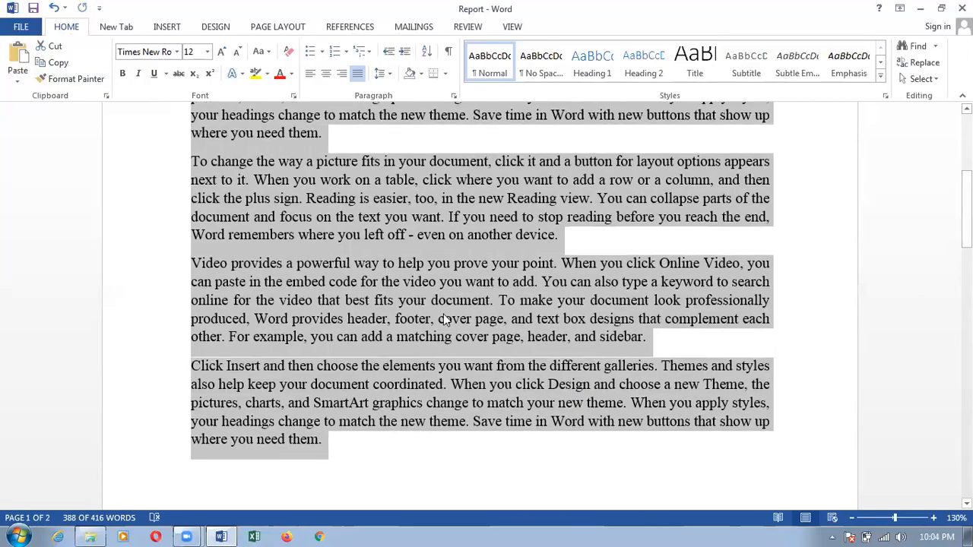
drag(967, 210, 967, 173)
right_click(463, 225)
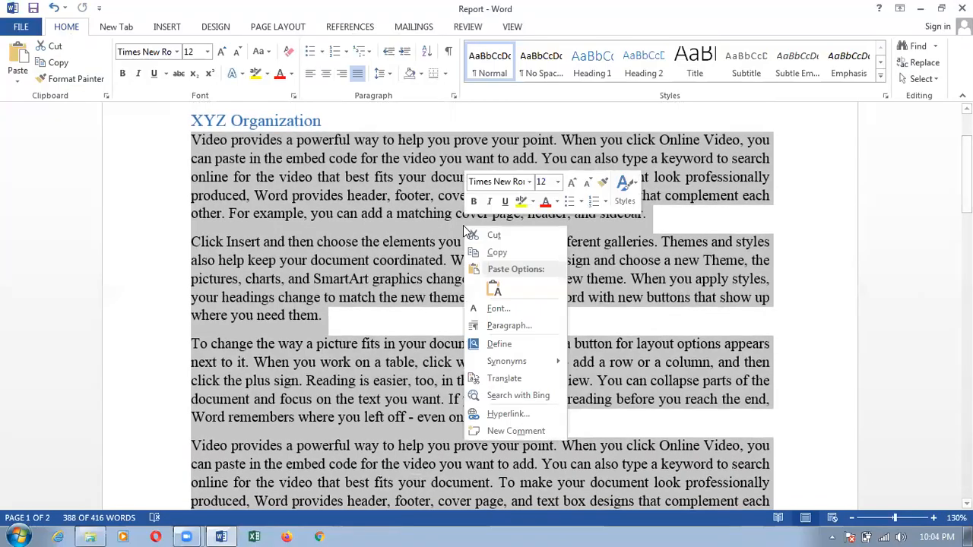
click(495, 258)
drag(967, 174, 967, 318)
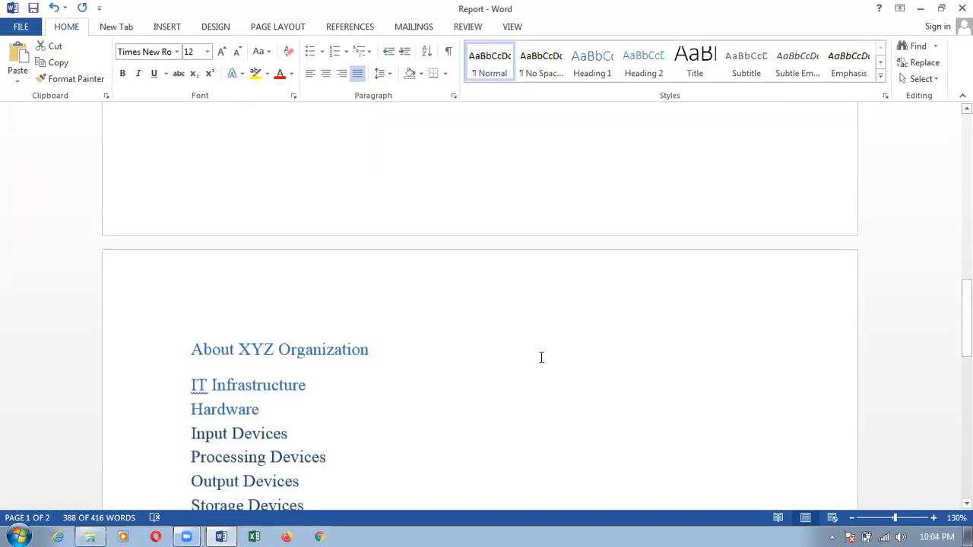
click(431, 353)
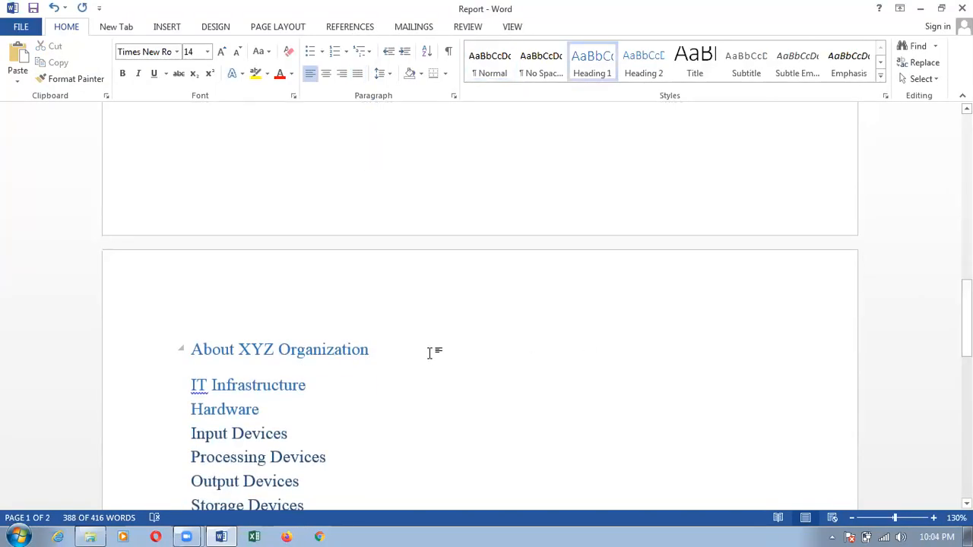
key(ctrl+Return)
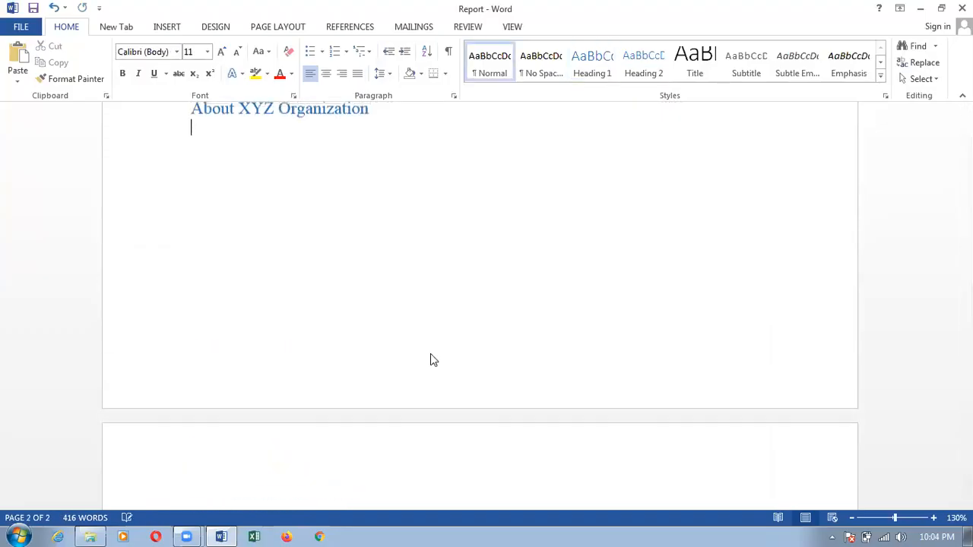
drag(967, 283, 967, 265)
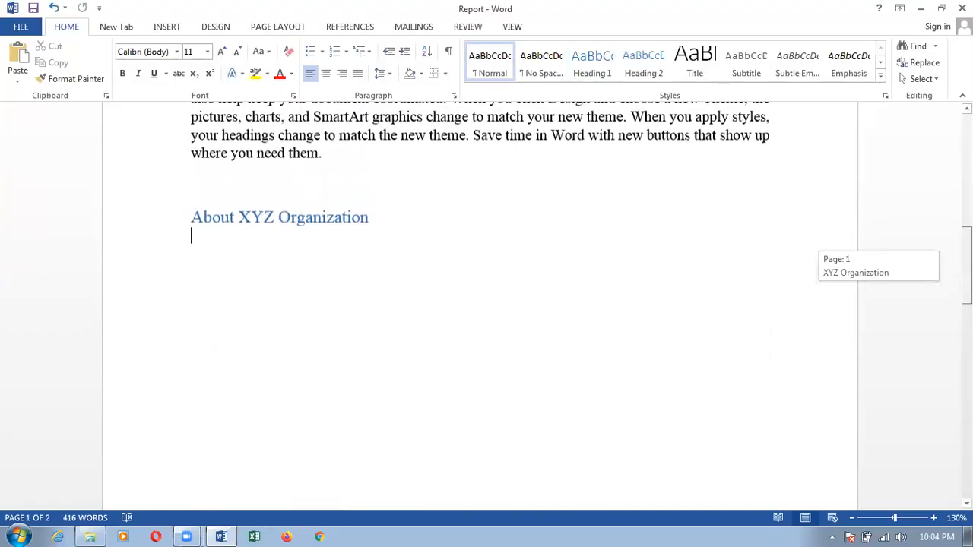
scroll(519, 270, down, 5)
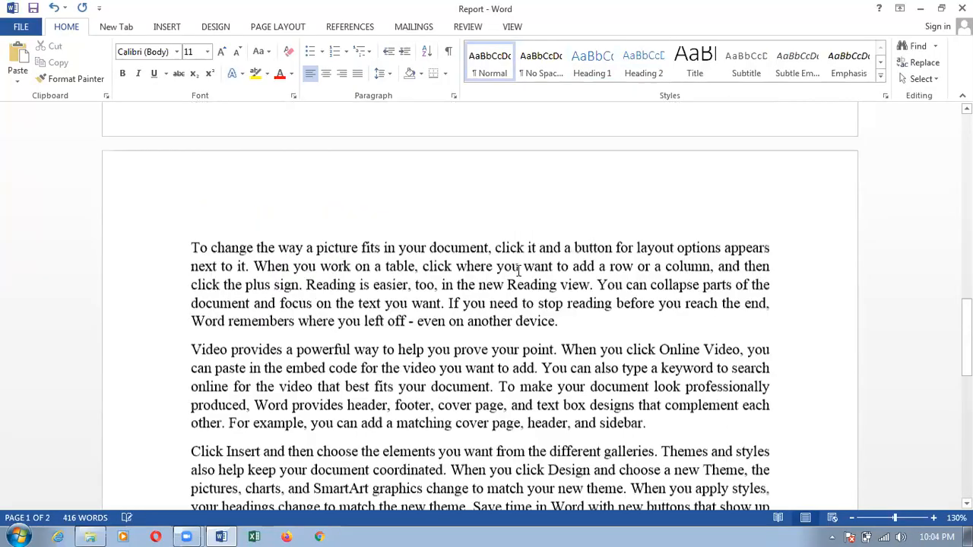
key(ctrl+v)
Insert a page break before the About XYZ Organization heading.
drag(967, 342, 967, 334)
drag(967, 290, 967, 255)
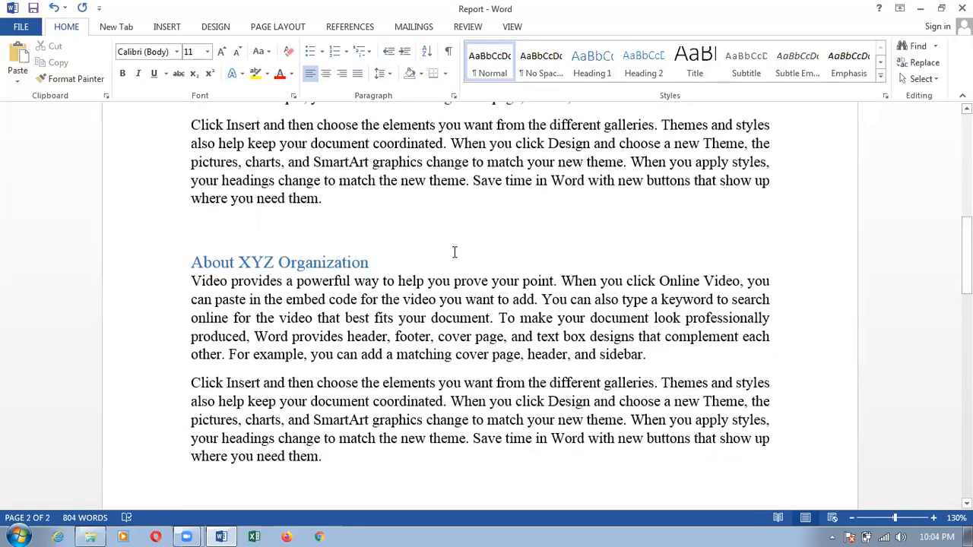
click(192, 265)
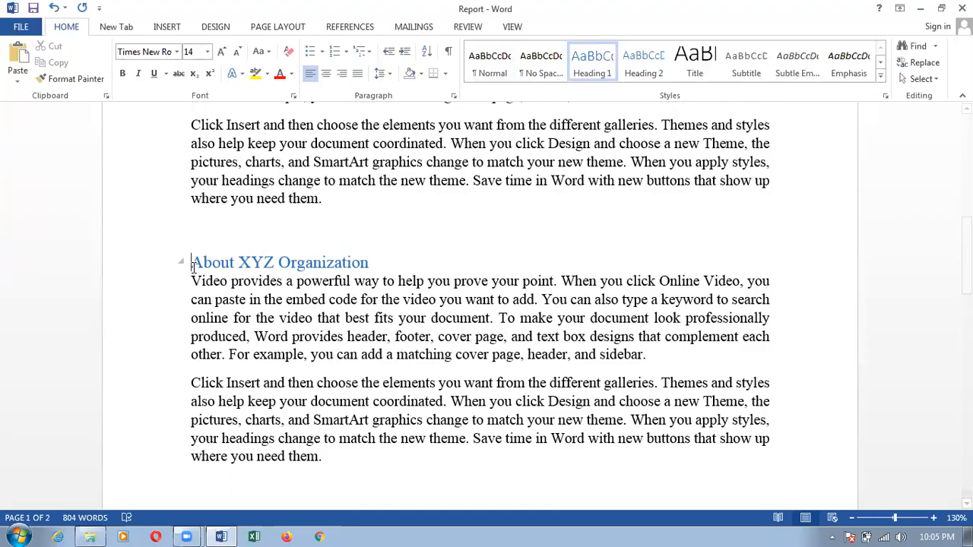
key(ctrl+Return)
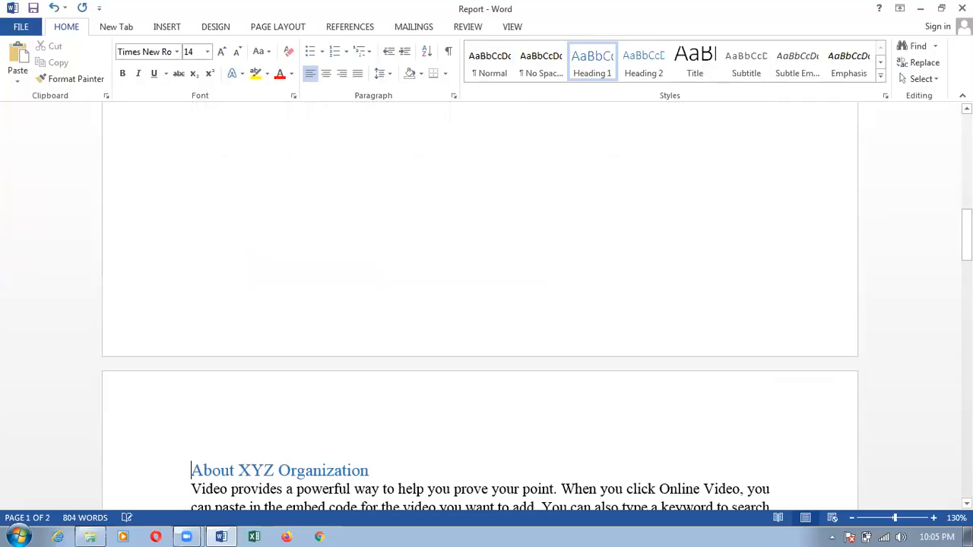
Paste the copied sample paragraphs below the IT Infrastructure heading.
drag(967, 235, 967, 390)
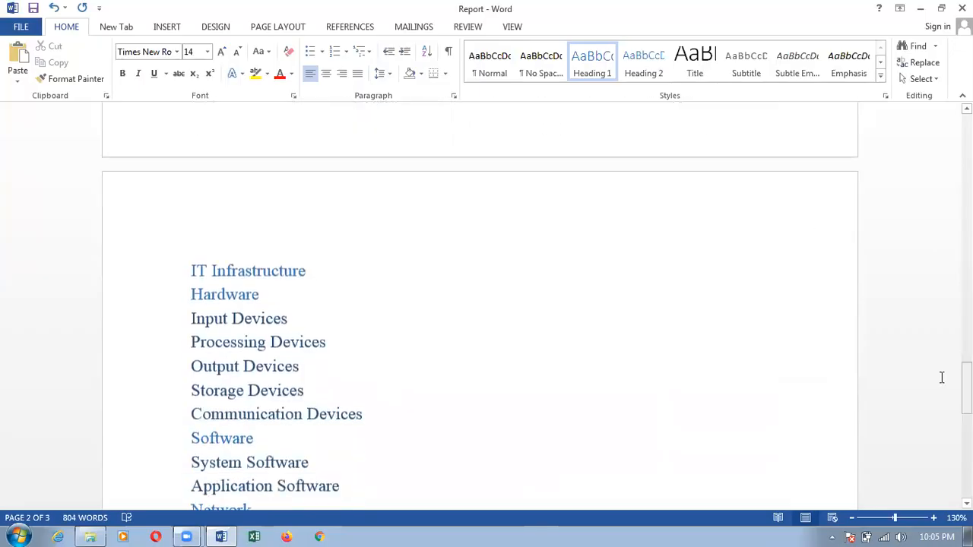
click(312, 268)
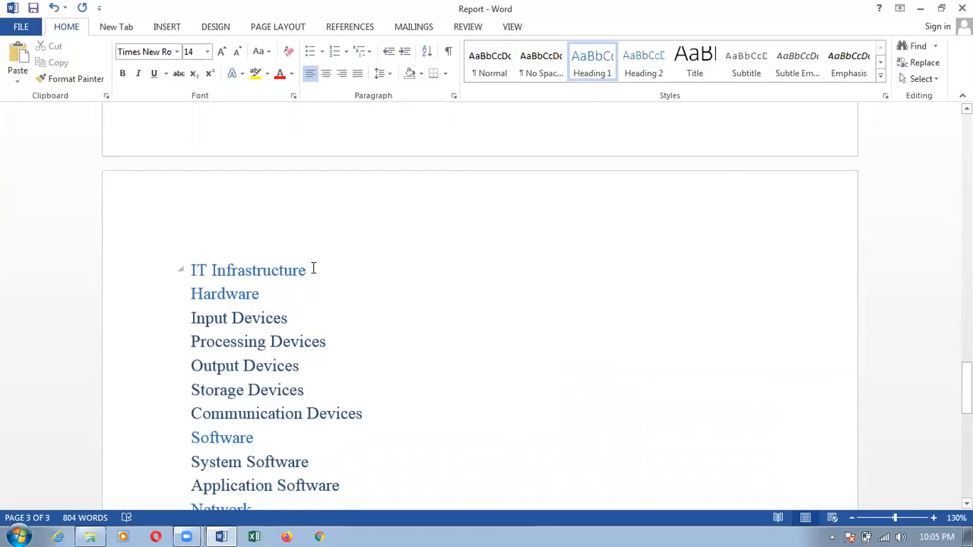
key(ctrl+v)
Insert a page break before the IT Infrastructure heading.
drag(966, 400, 966, 332)
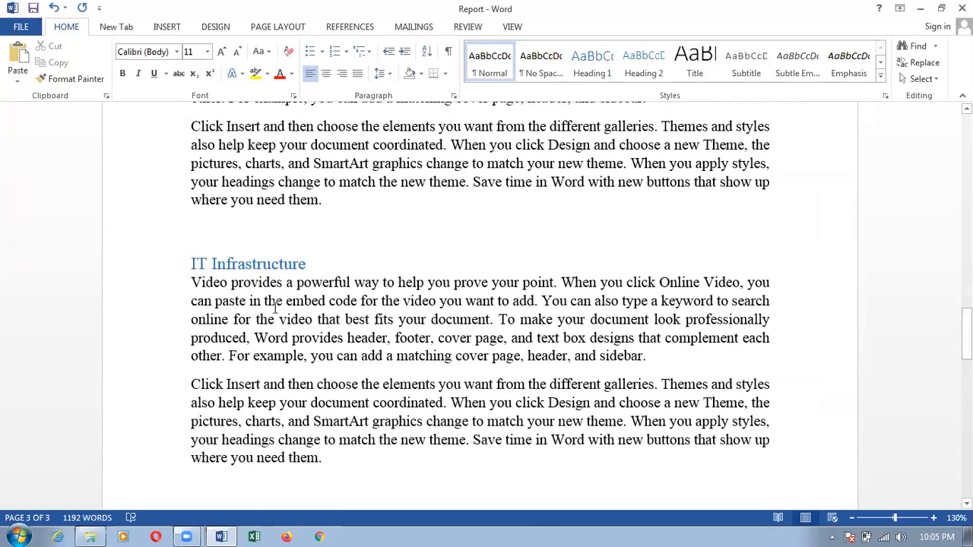
click(192, 264)
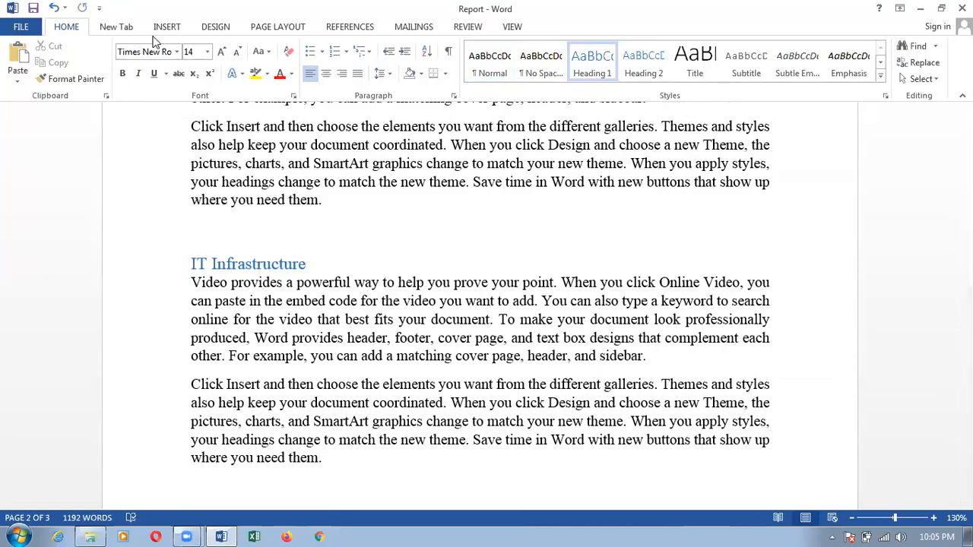
click(166, 29)
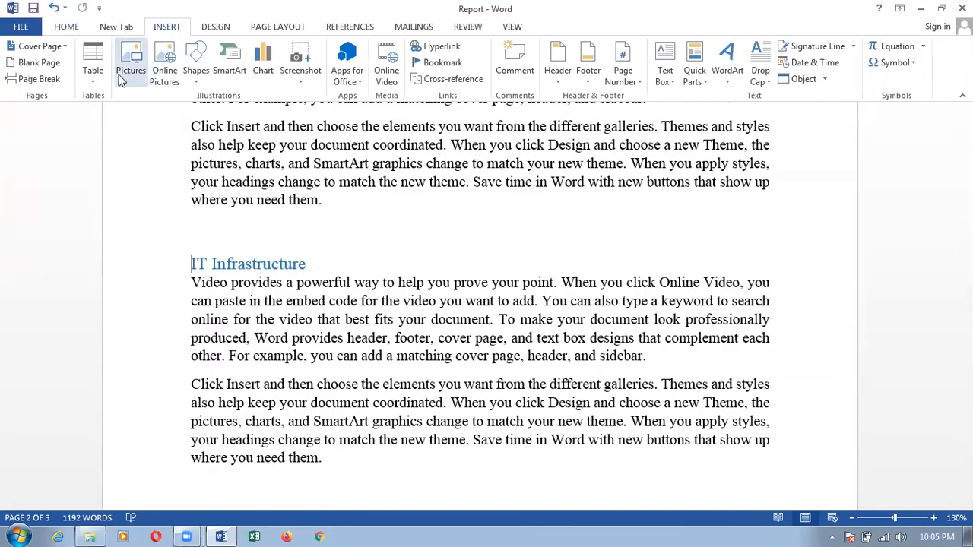
click(39, 79)
Paste the copied sample paragraphs on a new line below the Hardware heading and insert a page break before that heading.
drag(966, 301, 967, 407)
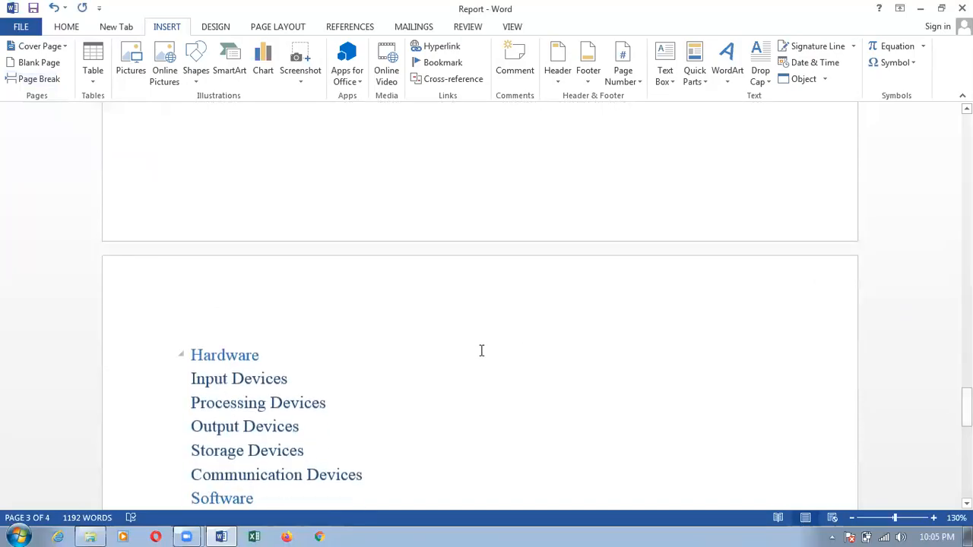
click(289, 349)
key(Return)
text(Video provides a powerful way to help you prove your point. When you click Online Video, you can paste in the embed code for the video you want to add. You can also type a keyword to search online for the video that best fits your document. To make your document look professionally produced, Word provides header, footer, cover page, and text box designs that complement each other. For example, you can add a matching cover page, header, and sidebar. Click Insert and then choose the elements you want from the different galleries. Themes and styles also help keep your document coordinated. When you click Design and choose a new Theme, the pictures, charts, and SmartArt graphics change to match your new theme. When you apply styles, your headings change to match the new theme. Save time in Word with new buttons that show up where you need them.)
drag(966, 425, 966, 375)
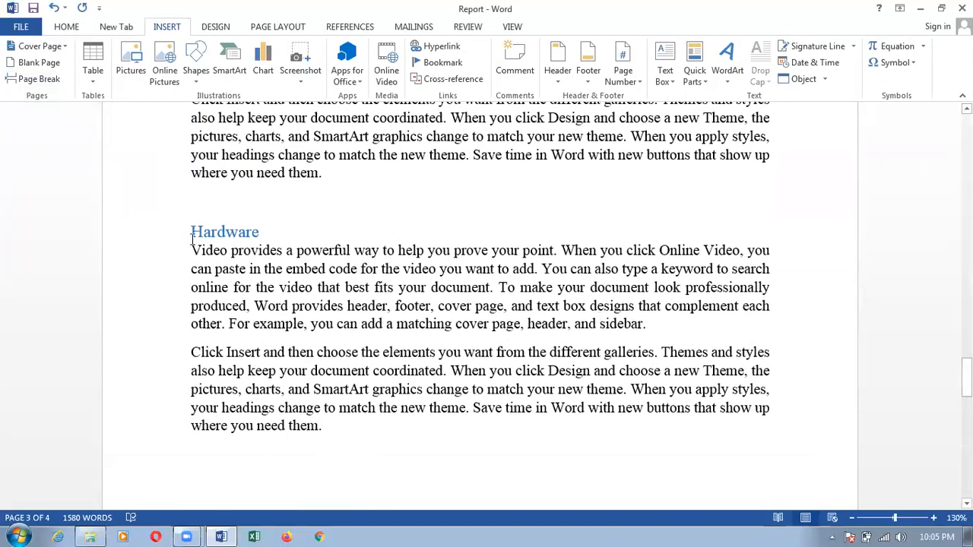
key(ctrl+Return)
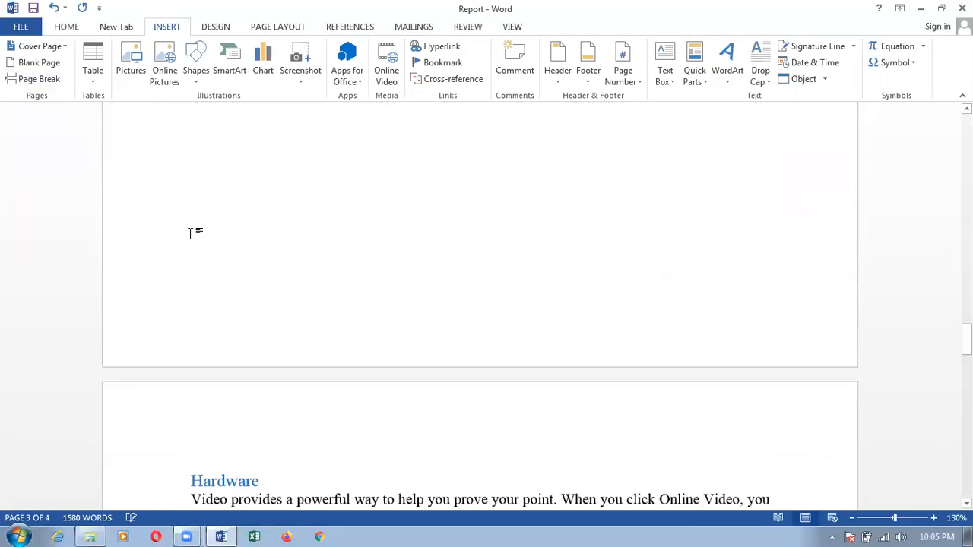
Paste the copied sample paragraphs on a new line below the Input Devices heading and insert a page break before that heading.
drag(966, 340, 967, 427)
click(322, 340)
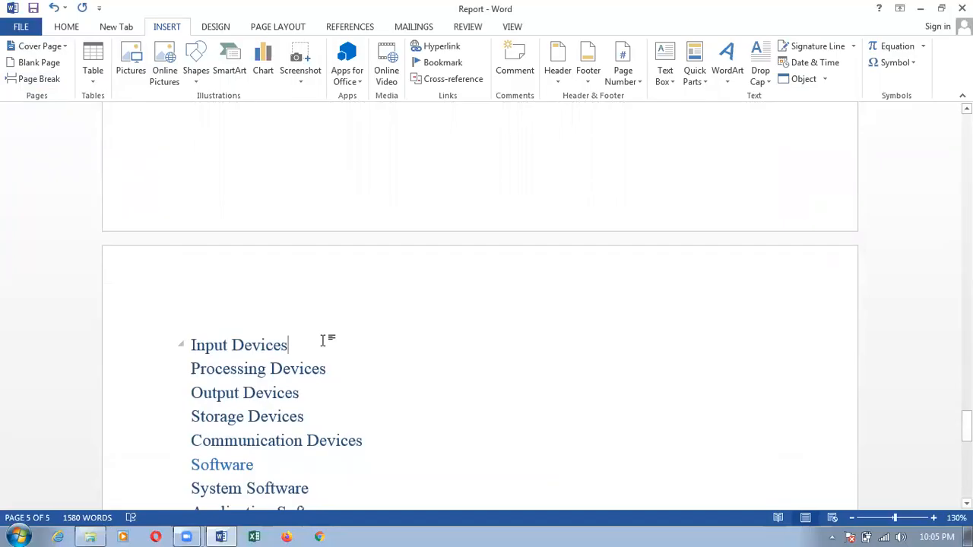
key(Return)
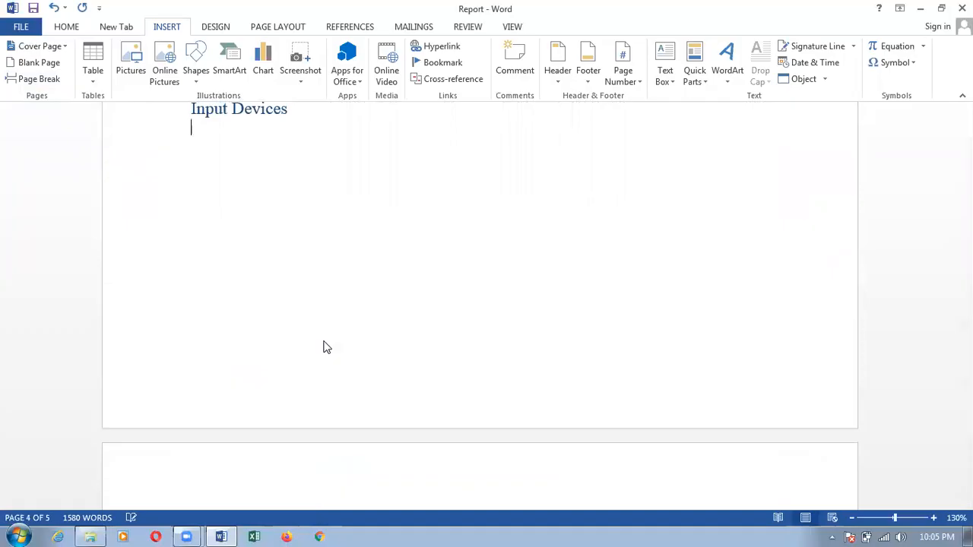
key(ctrl+v)
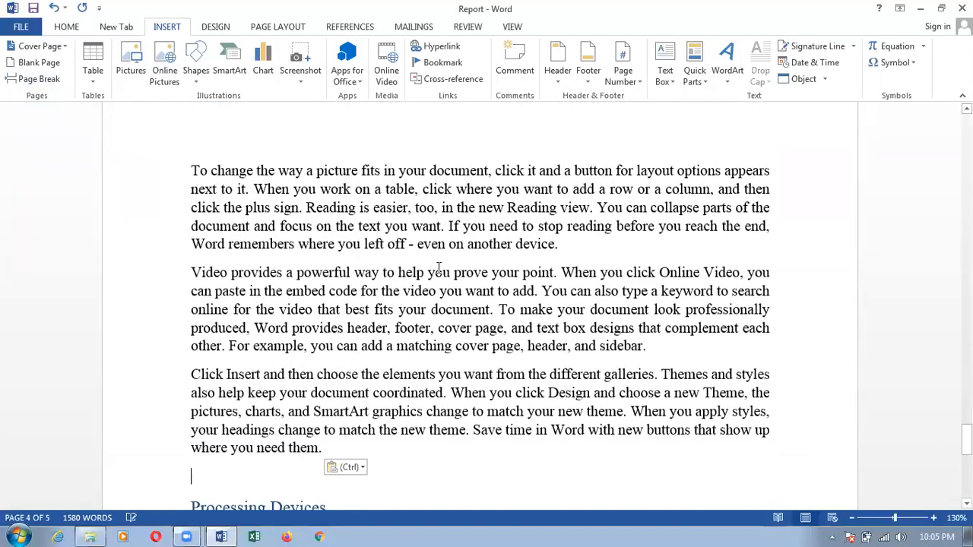
drag(967, 439, 967, 406)
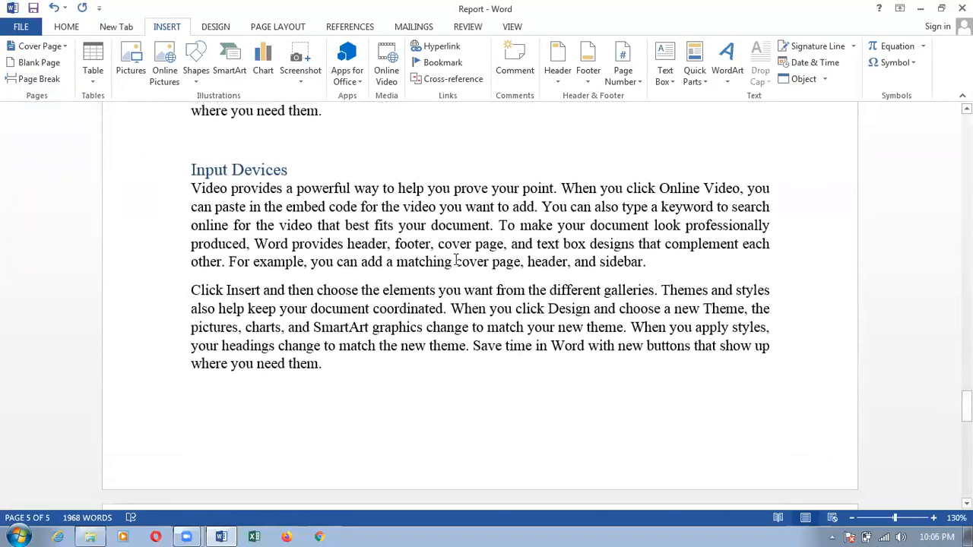
click(193, 169)
key(ctrl+Return)
Paste the copied sample paragraphs on a new line below the Processing Devices heading and insert a page break before that heading.
drag(966, 366, 966, 452)
click(356, 126)
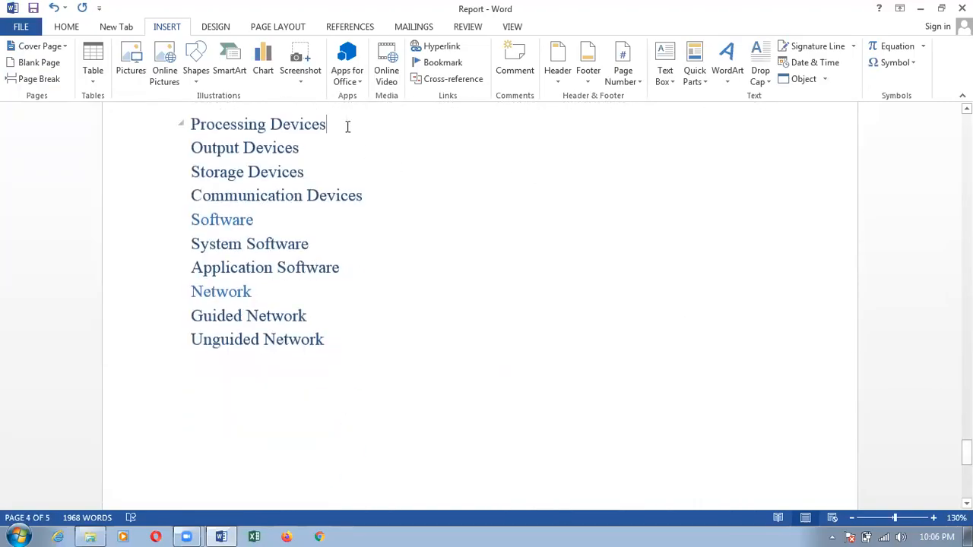
key(ctrl+Return)
key(ctrl+v)
drag(966, 451, 967, 412)
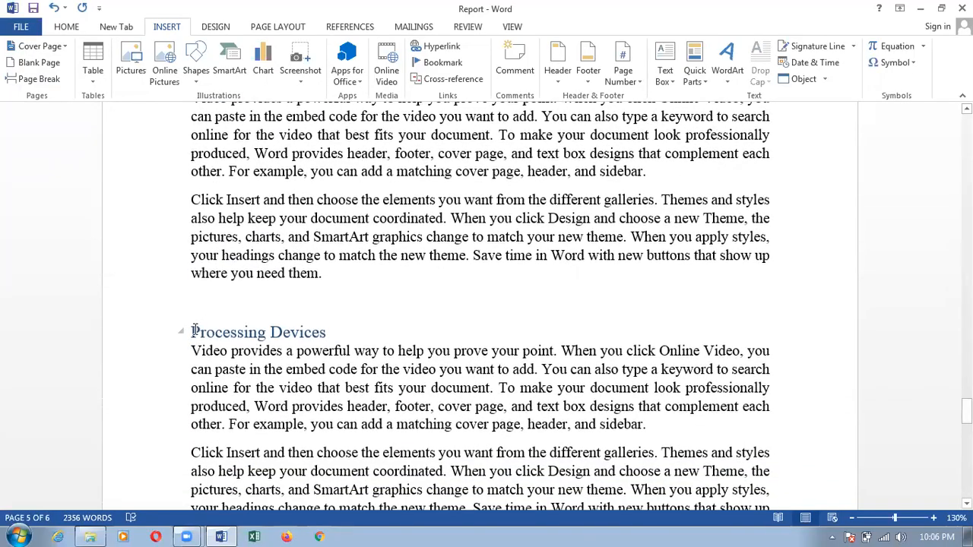
key(ctrl+Return)
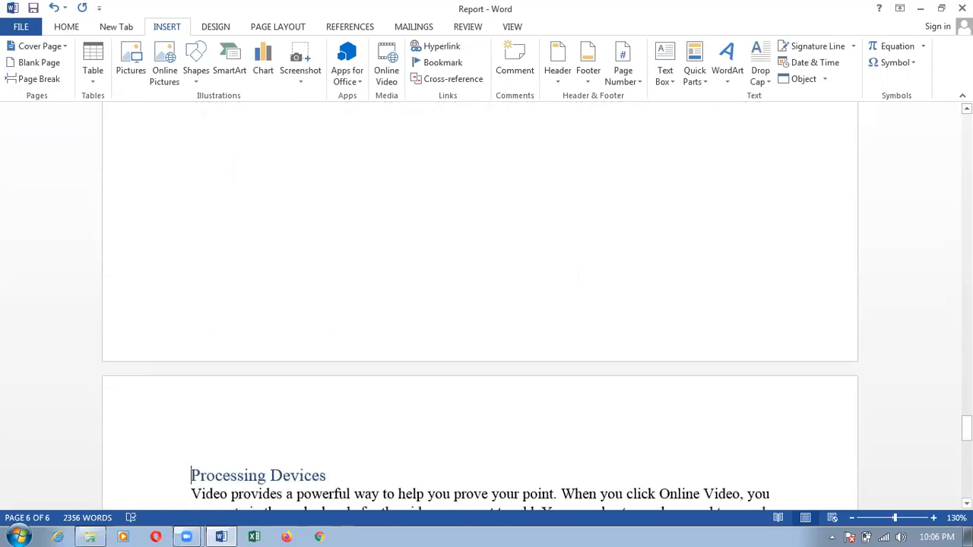
Paste the copied sample paragraphs on a new line below the Output Devices heading and insert a page break before that heading.
drag(966, 426, 966, 487)
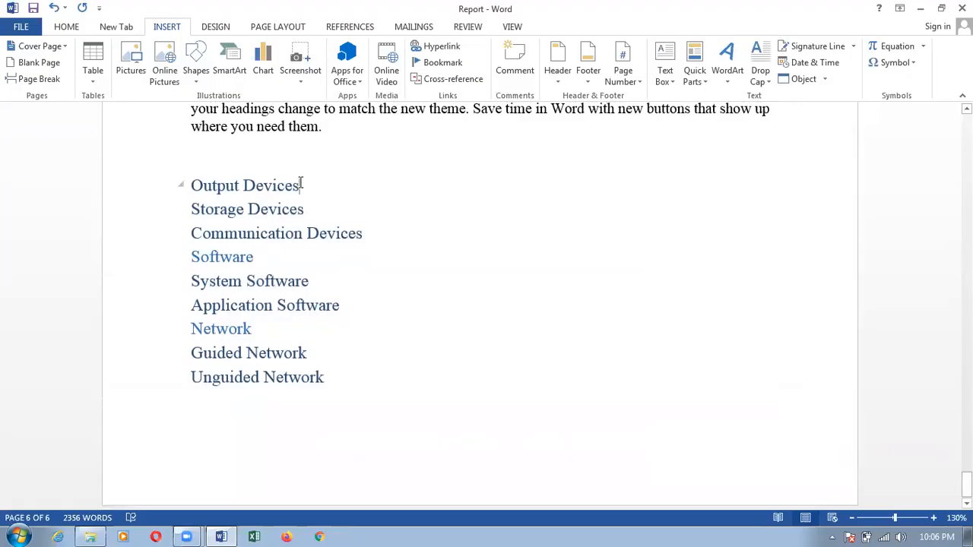
key(Return)
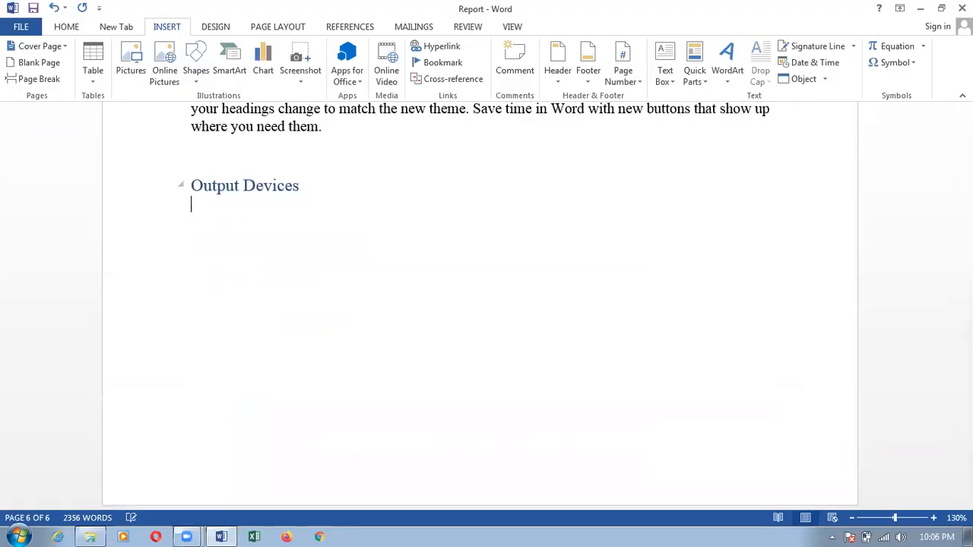
key(ctrl+v)
drag(967, 456, 966, 431)
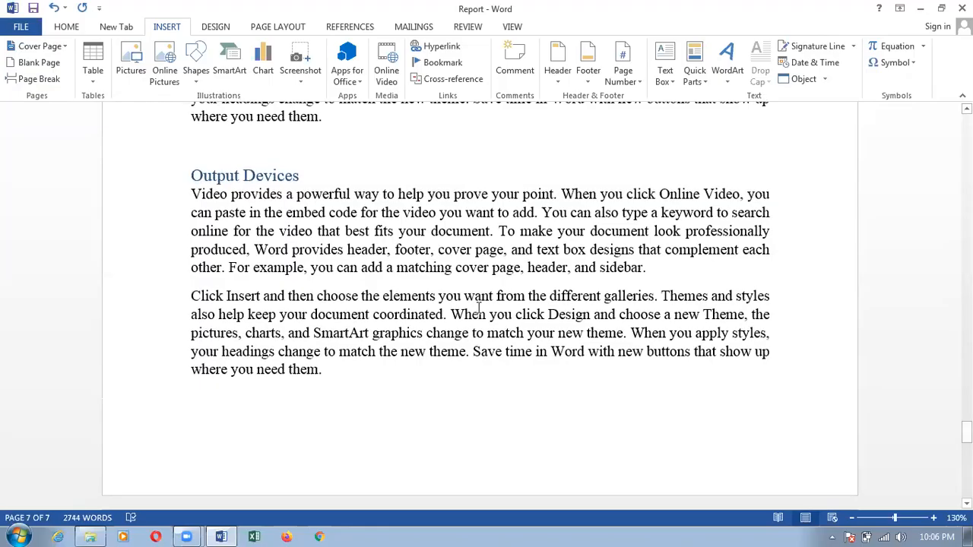
click(192, 175)
key(ctrl+Return)
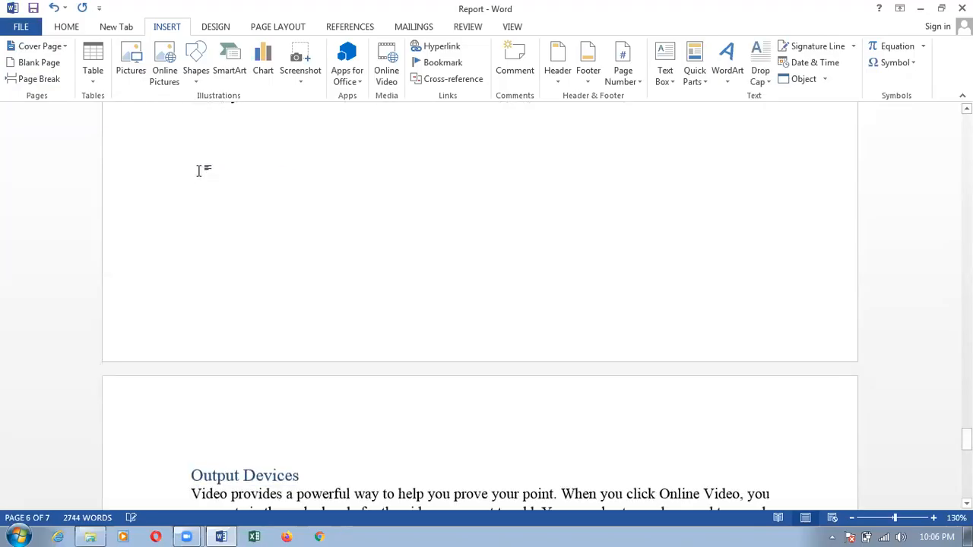
Paste the copied sample paragraphs on a new line below the Storage Devices heading and insert a page break before that heading.
drag(966, 473, 966, 483)
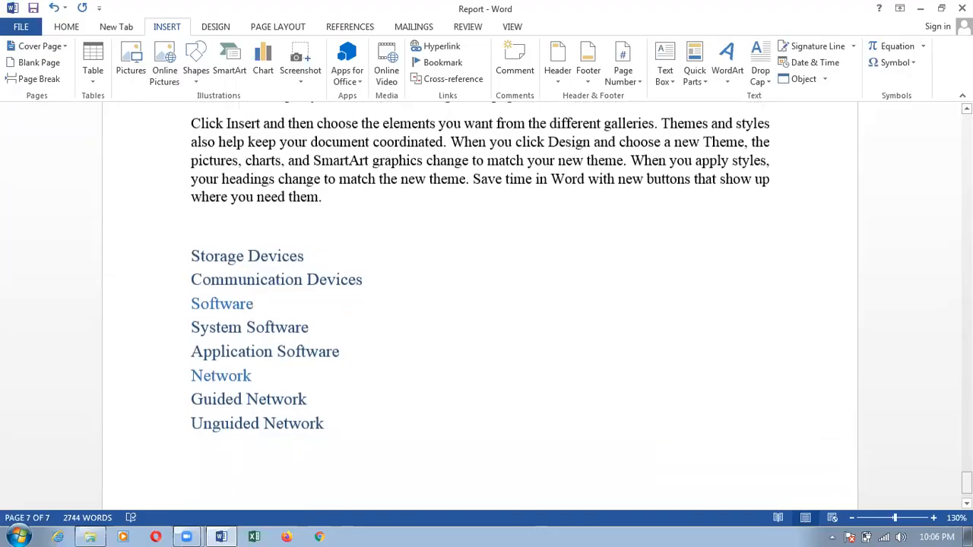
click(305, 251)
key(Return)
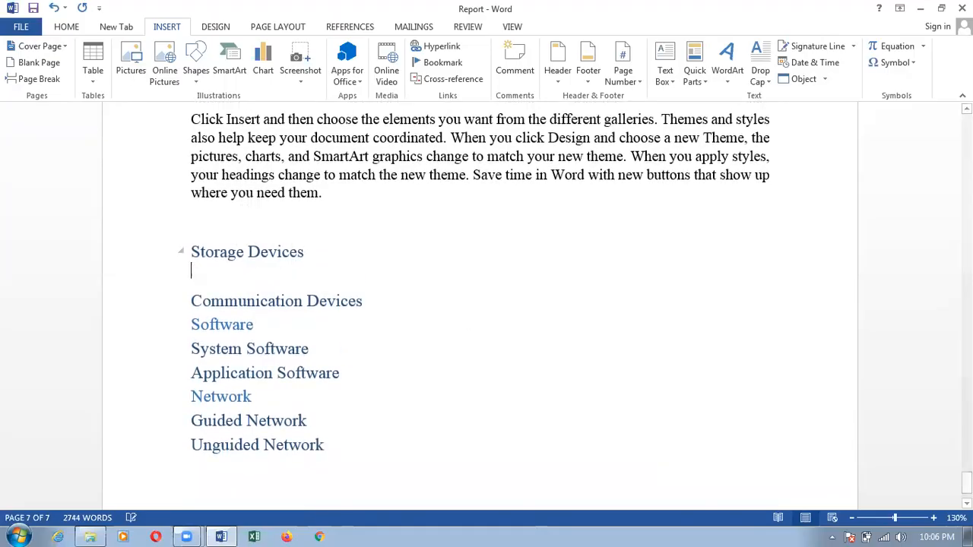
key(ctrl+v)
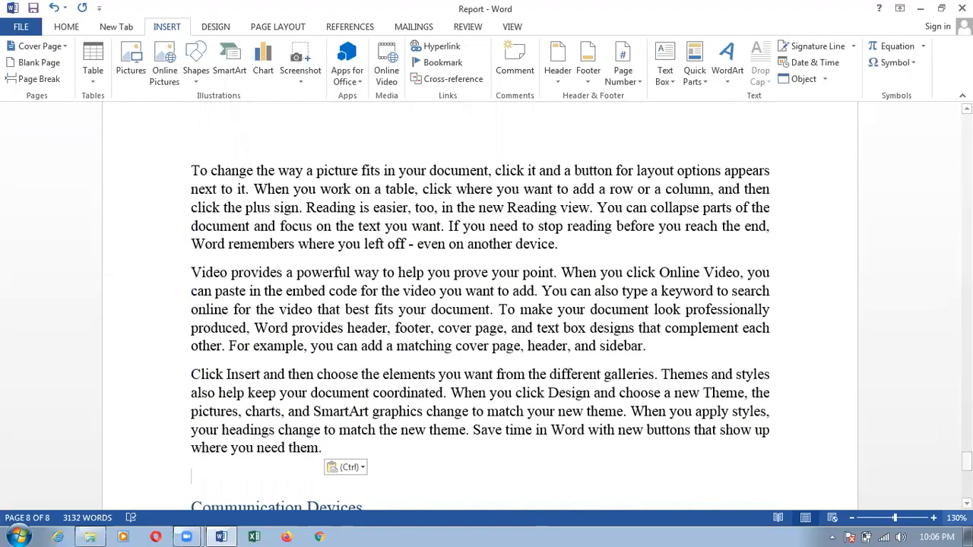
drag(966, 462, 966, 443)
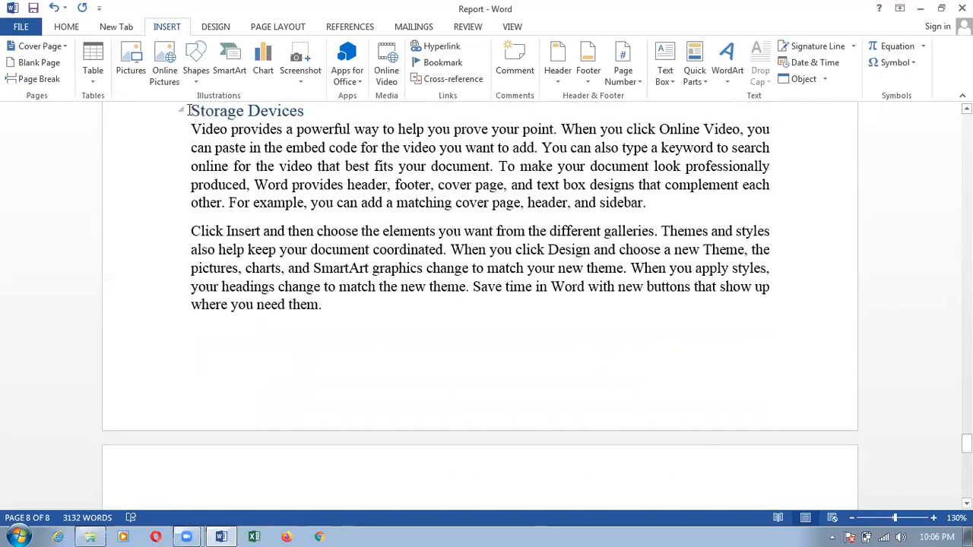
scroll(191, 114, up, 6)
Paste the copied sample paragraphs on a new line below the Communication Devices heading and insert a page break before that heading.
drag(966, 447, 966, 486)
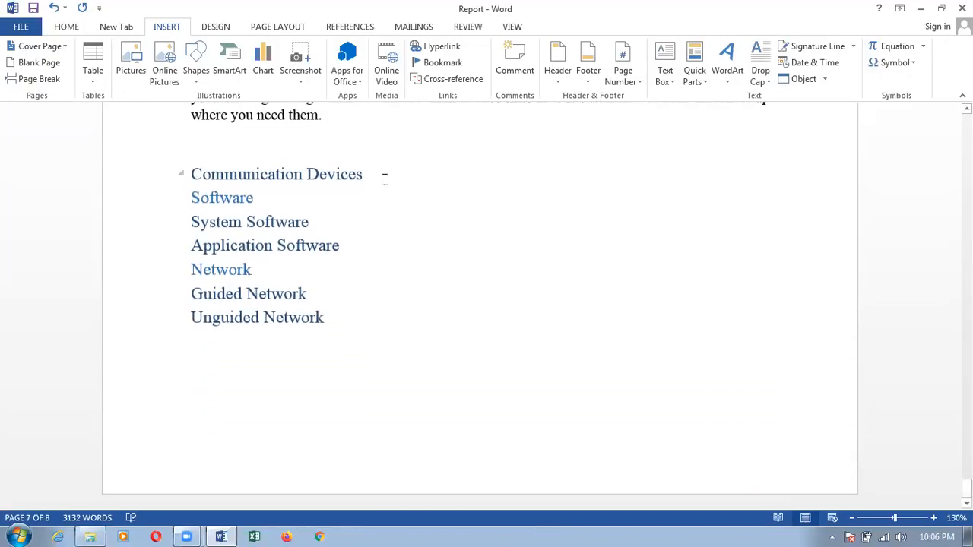
key(Return)
key(ctrl+v)
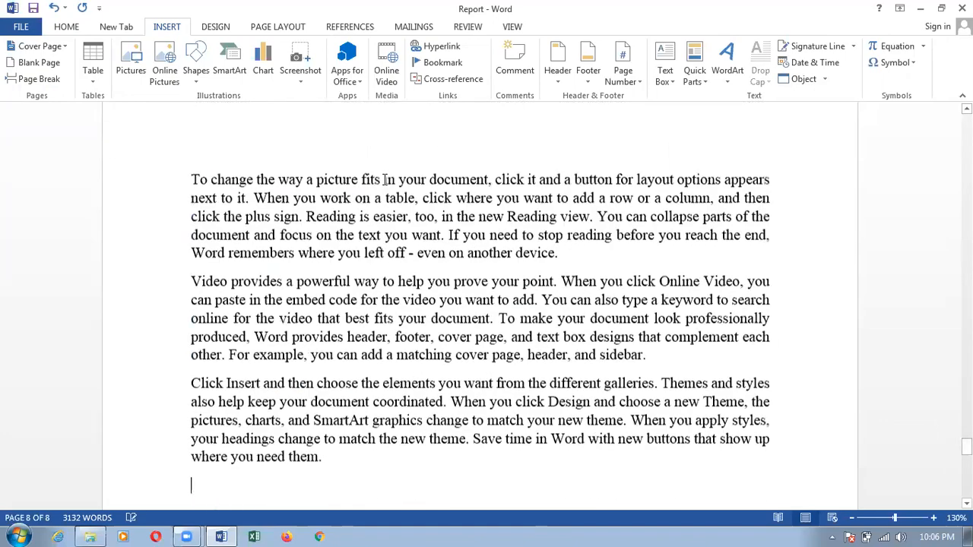
drag(966, 466, 966, 441)
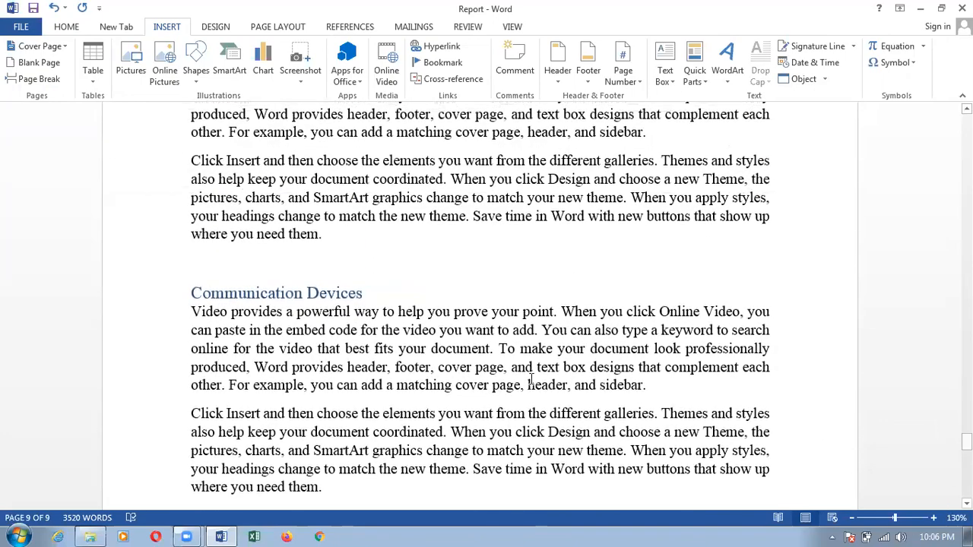
click(192, 293)
key(ctrl+Return)
Paste the copied sample paragraphs on a new line below the Software heading and insert a page break before that heading.
drag(966, 453, 966, 491)
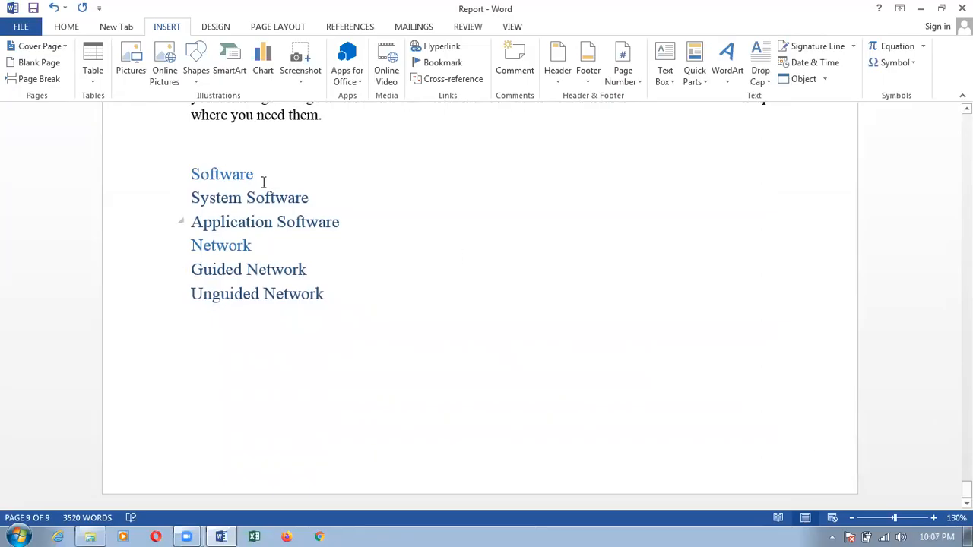
key(Return)
key(ctrl+v)
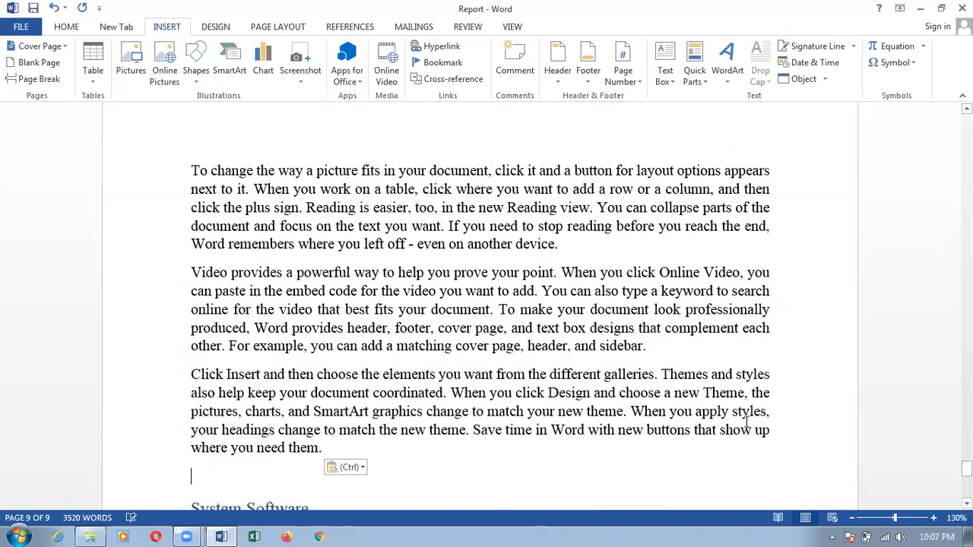
drag(967, 469, 966, 447)
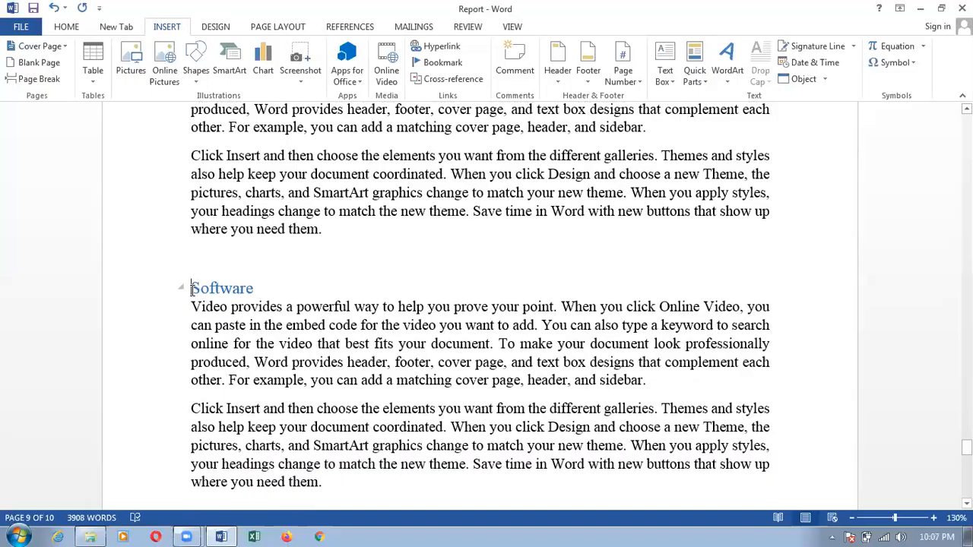
key(ctrl+Return)
Paste the copied sample paragraphs on a new line below the System Software heading and insert a page break before that heading.
drag(966, 457, 966, 489)
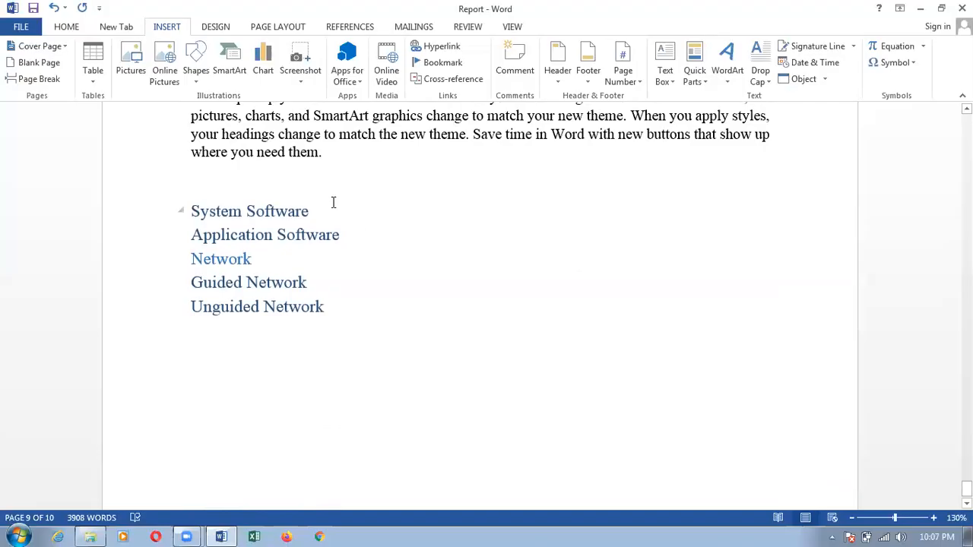
key(Return)
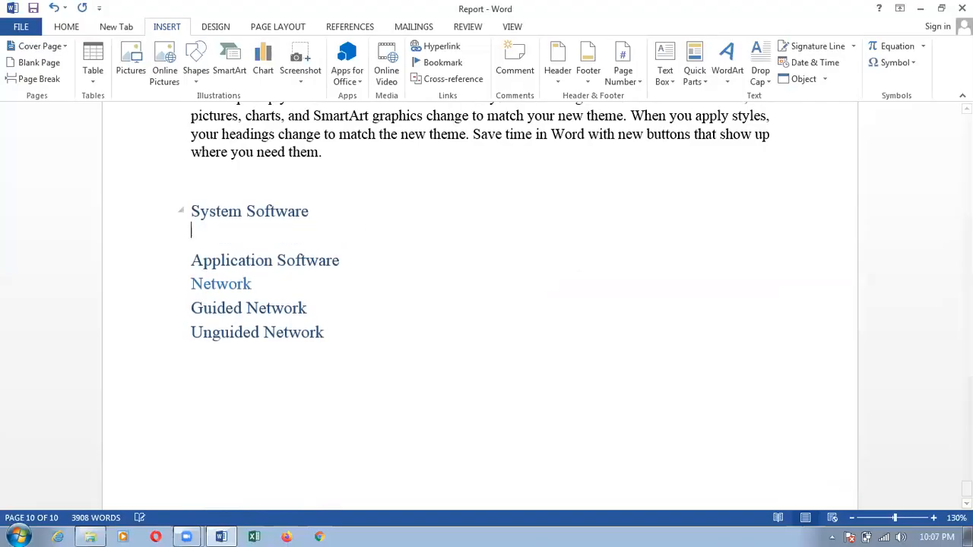
key(ctrl+v)
drag(966, 471, 966, 455)
click(190, 220)
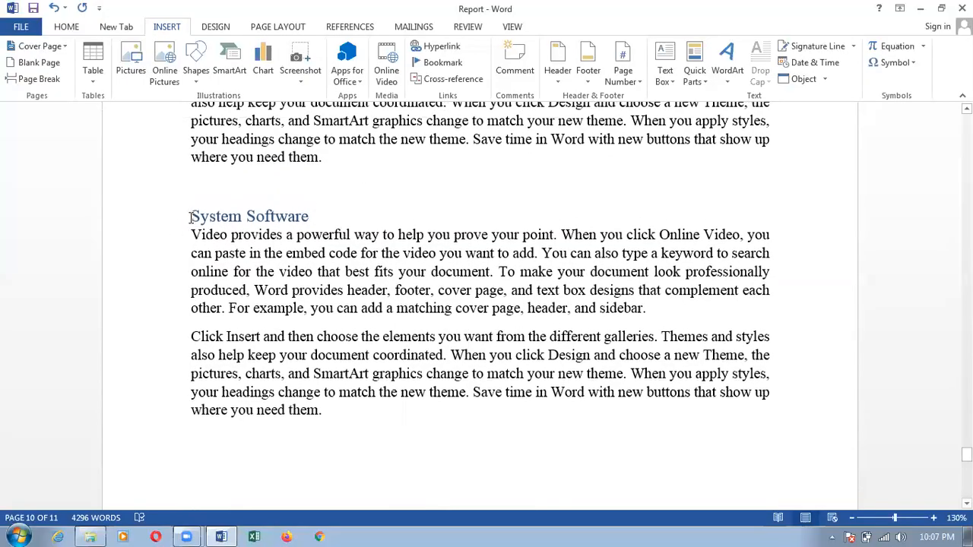
key(ctrl+Return)
Paste the copied sample paragraphs on a new line below the Application Software heading and insert a page break before that heading.
scroll(682, 378, down, 2)
drag(966, 461, 966, 491)
key(Return)
key(ctrl+v)
mouse_move(966, 473)
mouse_down()
mouse_move(966, 447)
mouse_move(966, 457)
mouse_up()
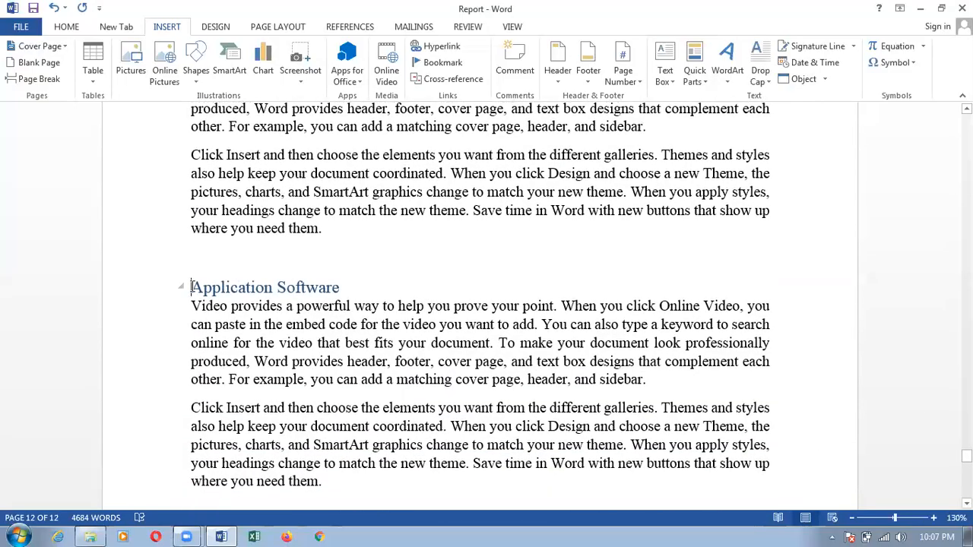
key(ctrl+Return)
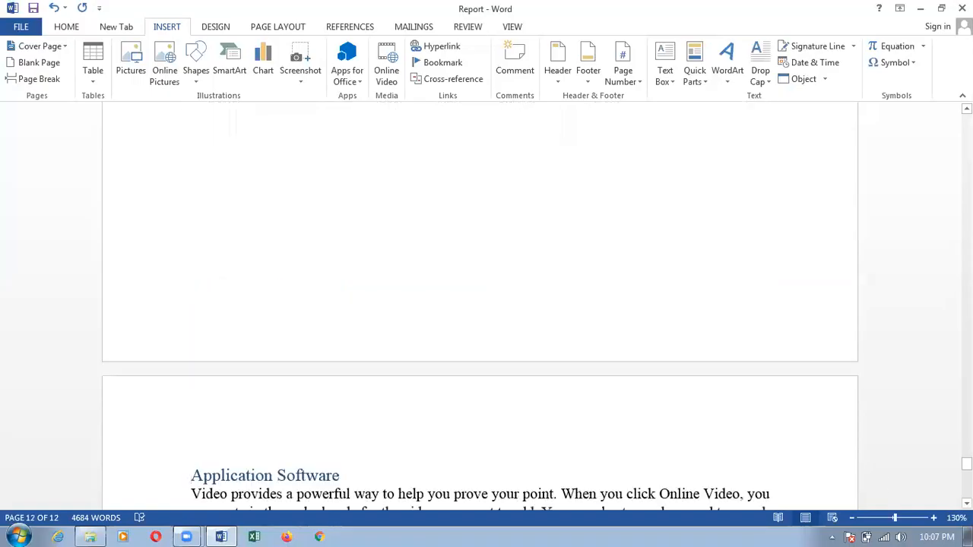
Paste the copied sample paragraphs on a new line below the Network heading and insert a page break before that heading.
drag(967, 465, 967, 489)
key(Return)
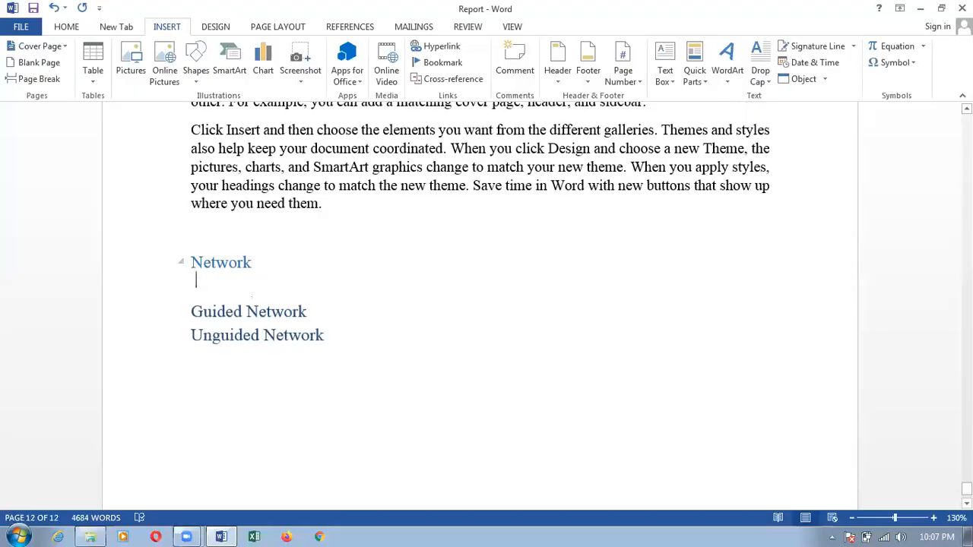
key(ctrl+v)
drag(967, 476, 966, 455)
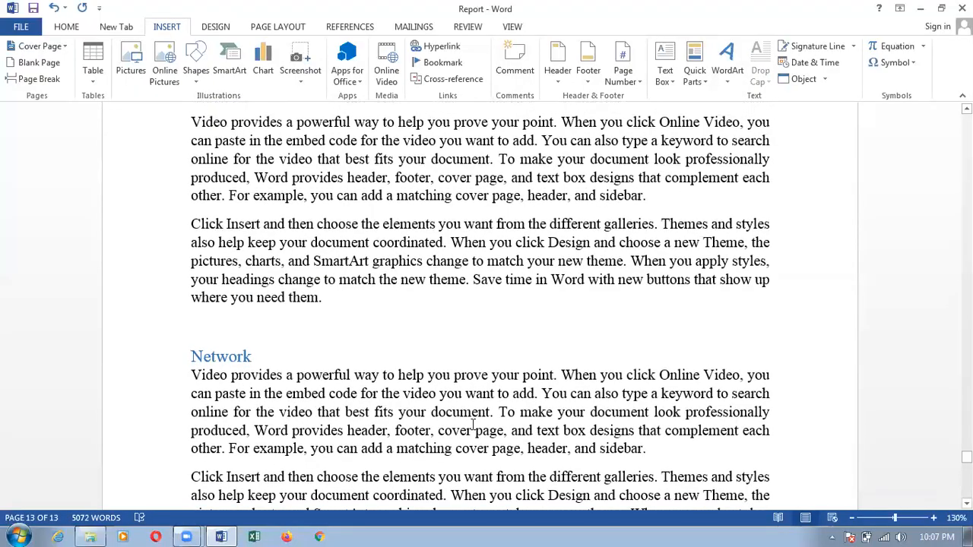
click(190, 356)
key(ctrl+Return)
Paste the copied sample paragraphs on a new line below the Guided Network heading and insert a page break before that heading.
drag(966, 465, 966, 490)
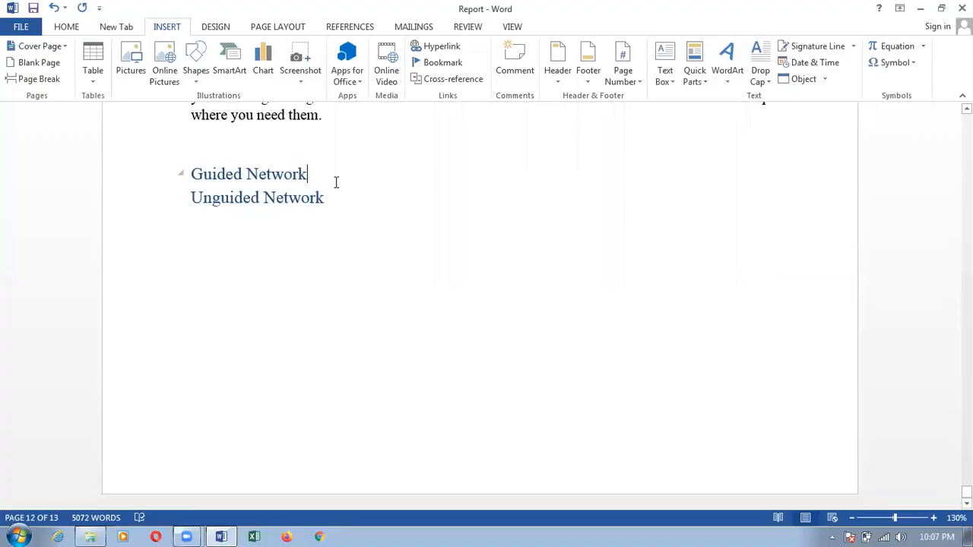
key(Return)
key(ctrl+v)
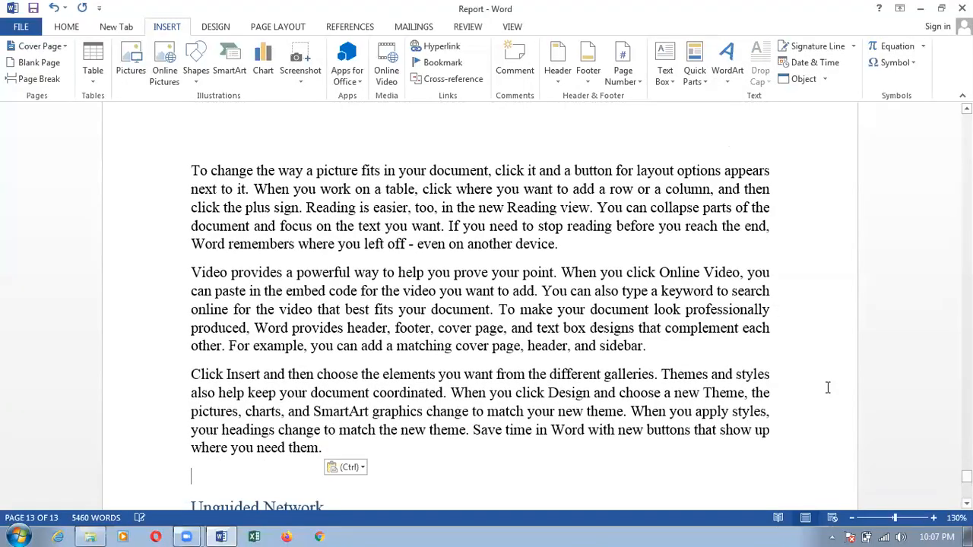
drag(966, 477, 966, 465)
click(191, 191)
key(ctrl+Return)
Paste the copied sample paragraphs on a new line below the Unguided Network heading and insert a page break before that heading.
drag(966, 469, 966, 492)
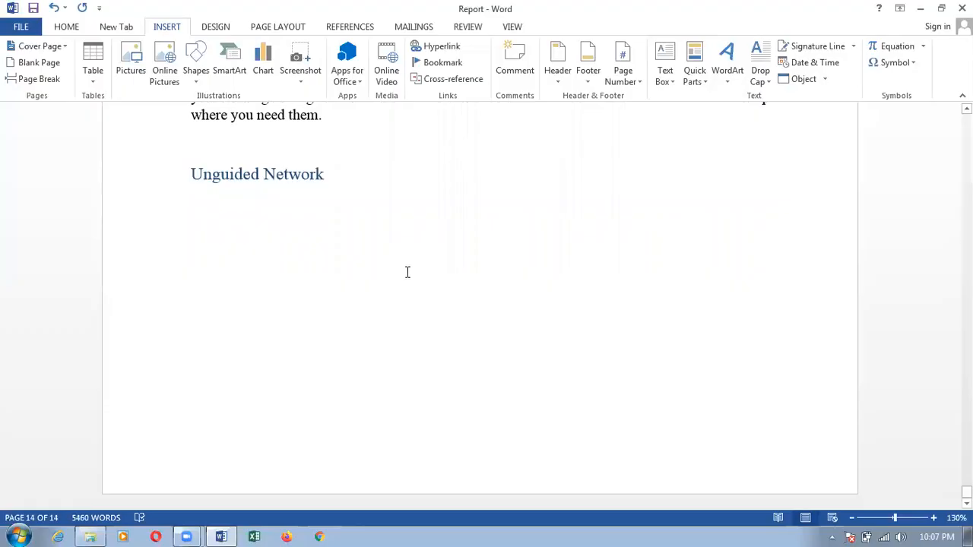
text(To change the way a picture fits in your document, click it and a button for layout options appears next to it. When you work on a table, click where you want to add a row or a column, and then click the plus sign. Reading is easier, too, in the new Reading view. You can collapse parts of the document and focus on the text you want. If you need to stop reading before you reach the end, Word remembers where you left off - even on another device. Video provides a powerful way to help you prove your point. When you click Online Video, you can paste in the embed code for the video you want to add. You can also type a keyword to search online for the video that best fits your document. To make your document look professionally produced, Word provides header, footer, cover page, and text box designs that complement each other. For example, you can add a matching cover page, header, and sidebar. Click Insert and then choose the elements you want from the different galleries. Themes and styles also help keep your document coordinated. When you click Design and choose a new Theme, the pictures, charts, and SmartArt graphics change to match your new theme. When you apply styles, your headings change to match the new theme. Save time in Word with new buttons that show up where you need them.)
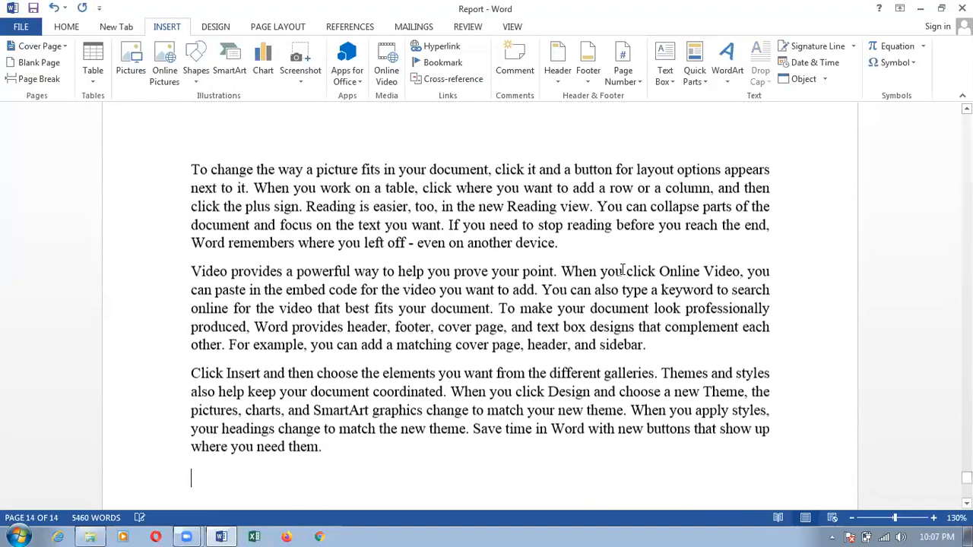
drag(966, 478, 966, 465)
click(192, 265)
key(ctrl+Return)
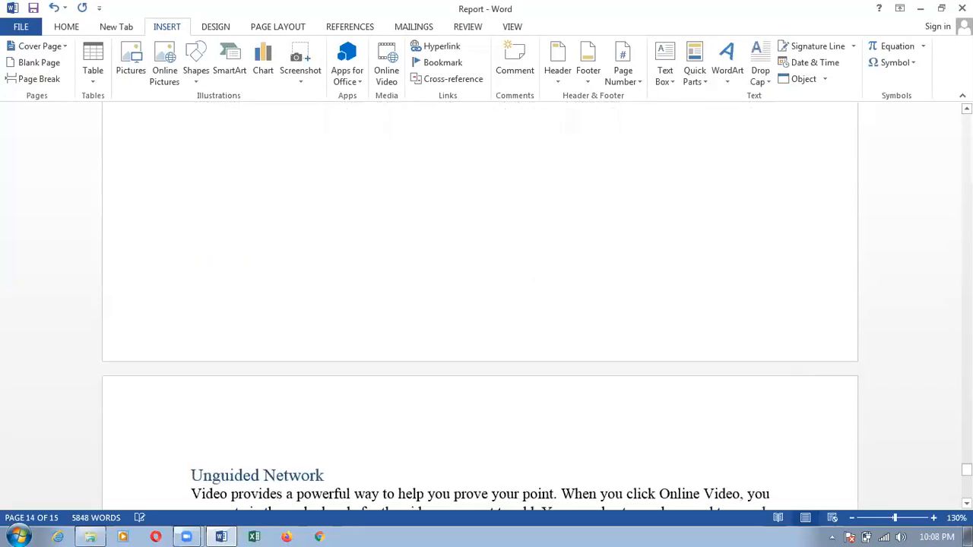
Insert the Automatic Table 1 table of contents before the XYZ Organization heading at the start of the document.
drag(966, 470, 942, 103)
click(297, 217)
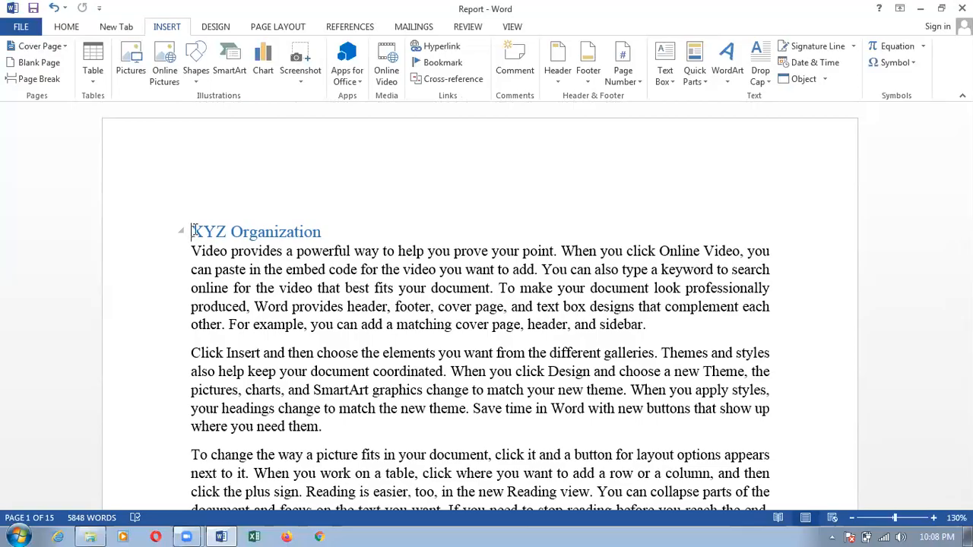
click(360, 27)
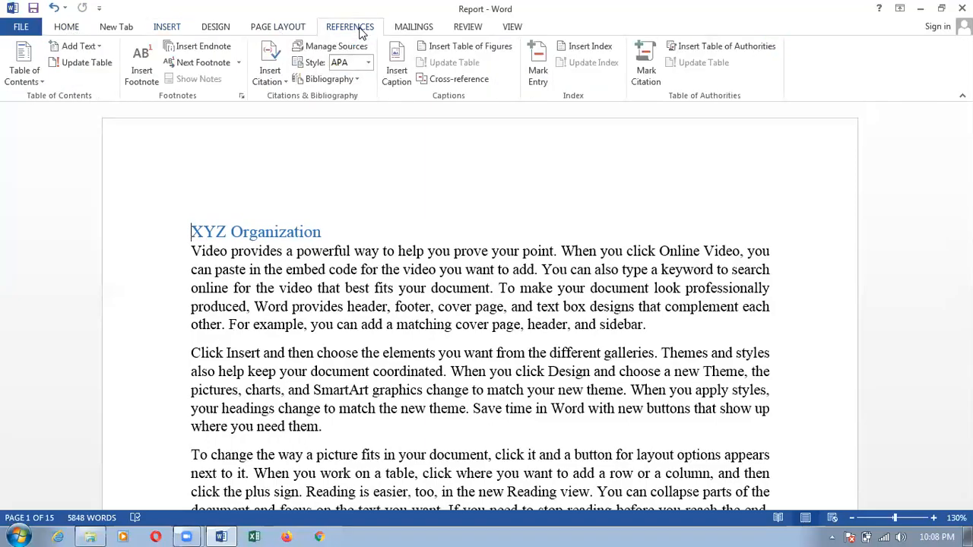
click(33, 79)
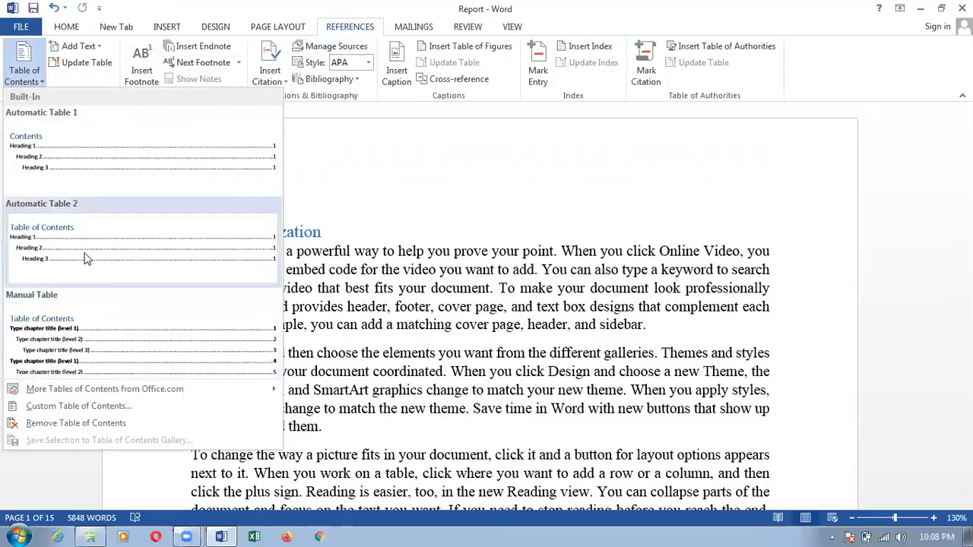
click(95, 163)
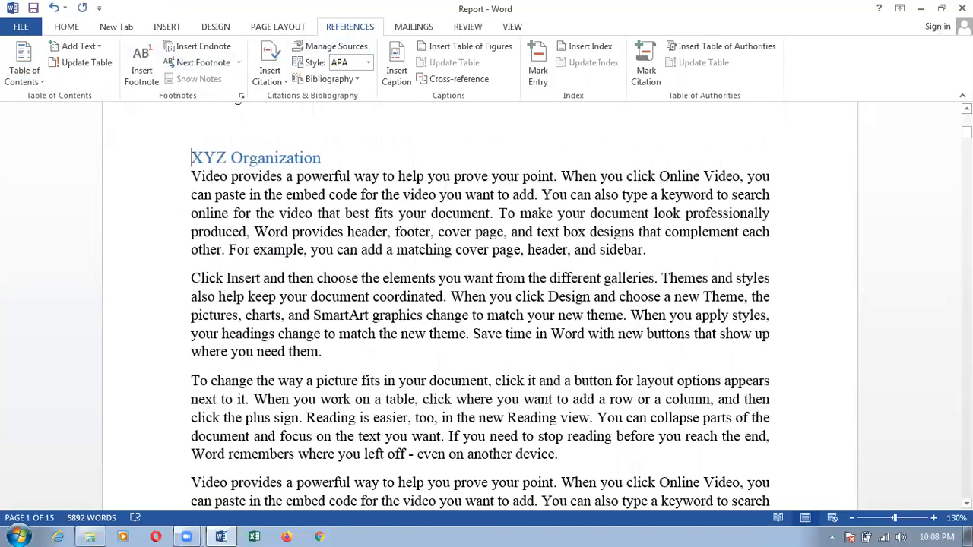
Insert a page break between the table of contents and the XYZ Organization heading.
click(967, 108)
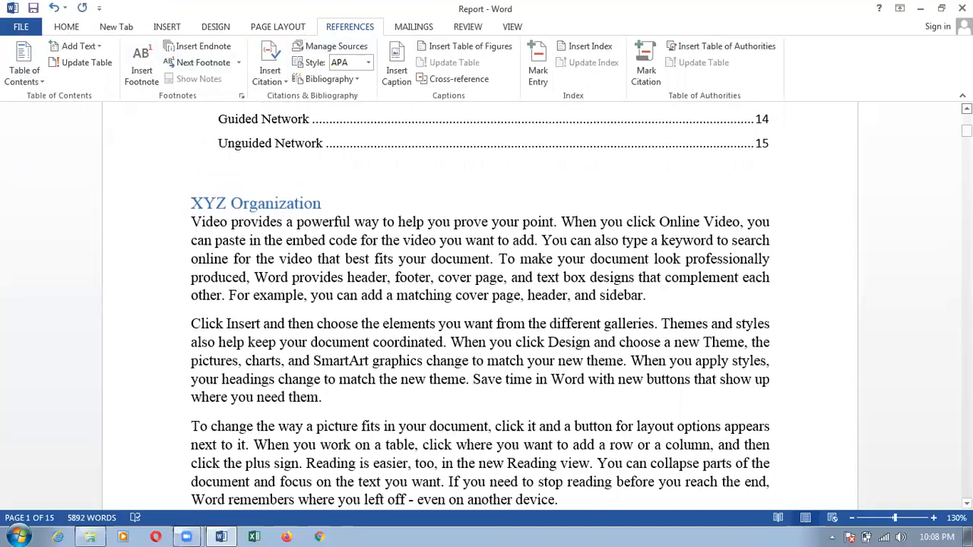
drag(967, 131, 967, 124)
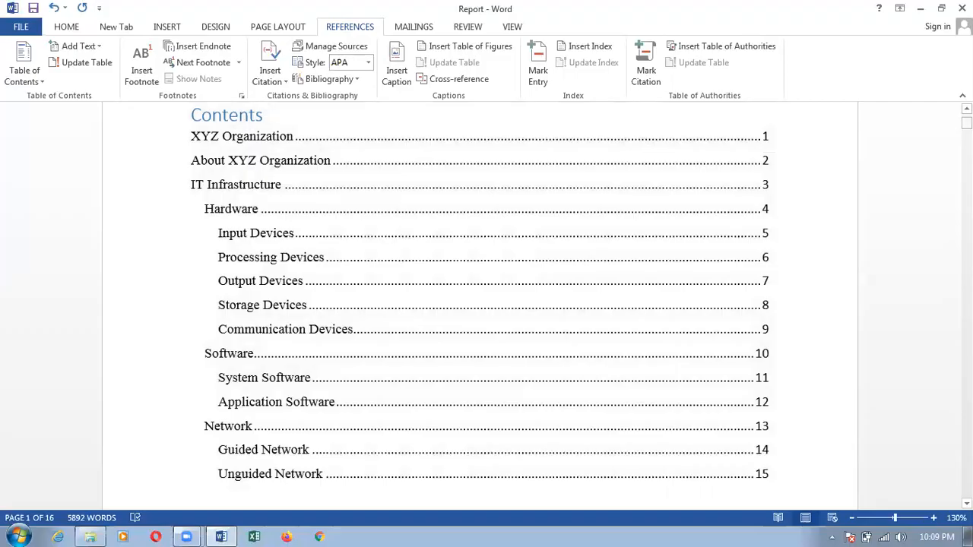
mouse_move(967, 122)
mouse_down()
mouse_move(966, 149)
mouse_move(966, 127)
mouse_up()
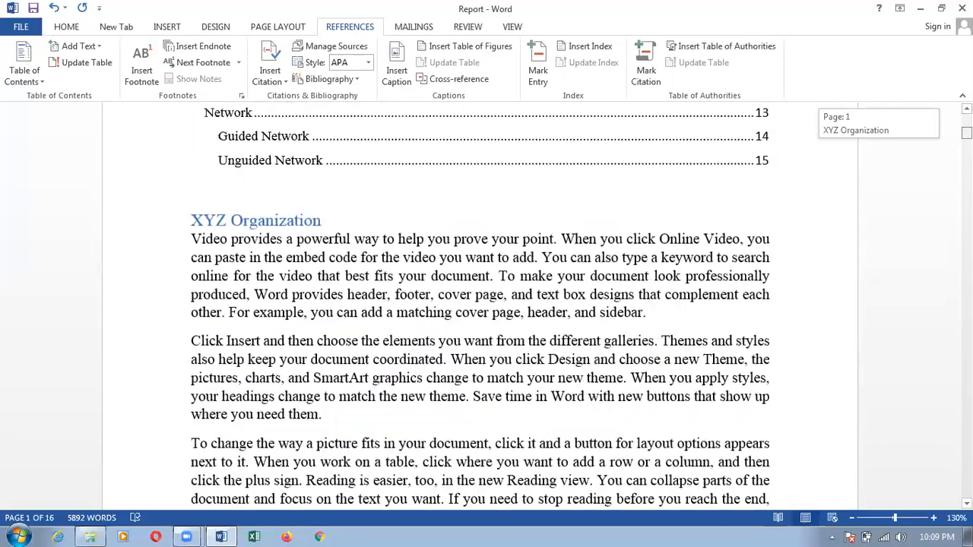
drag(966, 132, 966, 121)
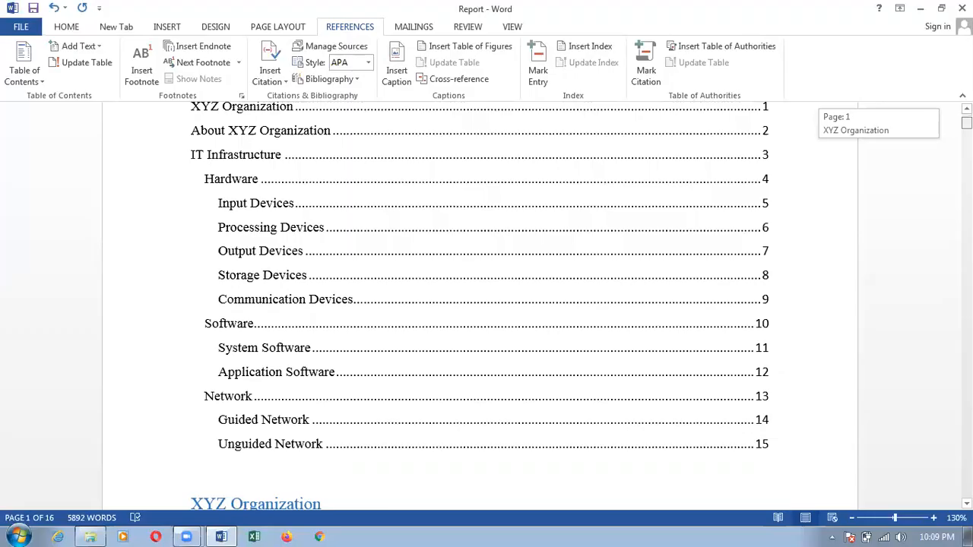
drag(966, 120, 966, 126)
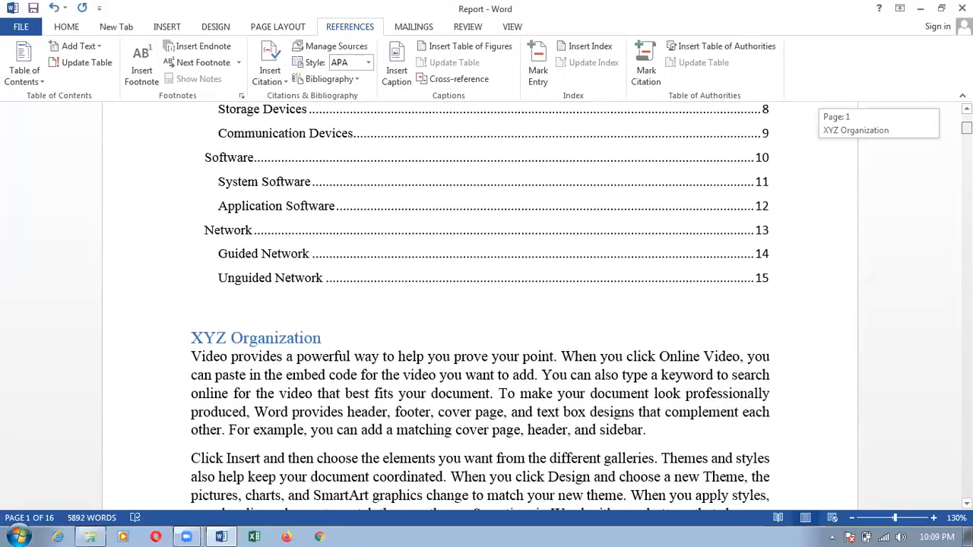
drag(967, 126, 967, 131)
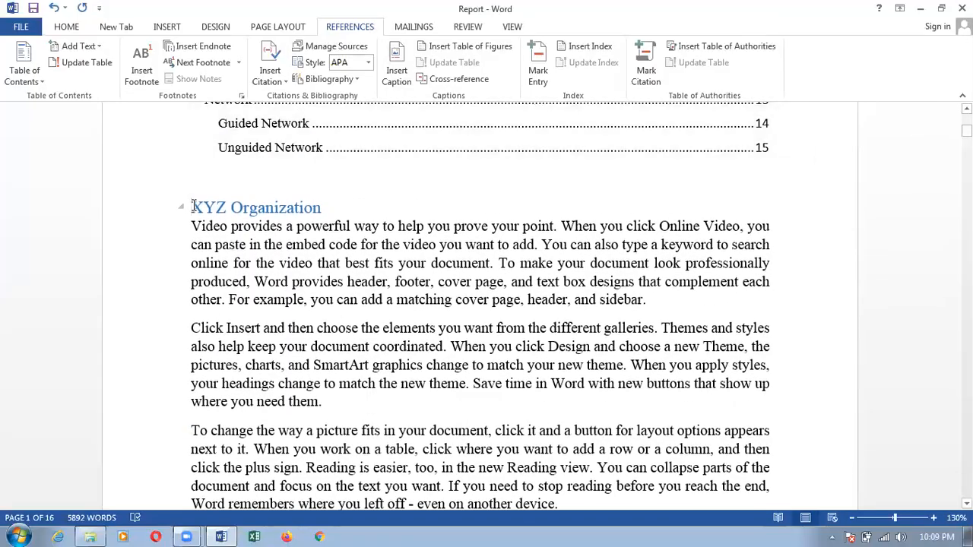
key(ctrl+Return)
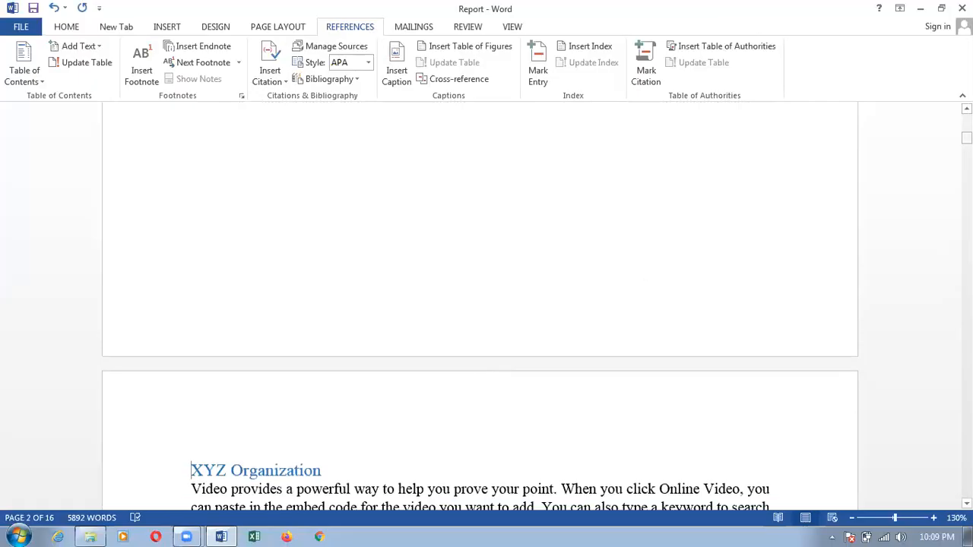
Update the entire table of contents to match the document's new pagination.
mouse_move(966, 137)
mouse_down()
mouse_move(966, 164)
mouse_move(966, 115)
mouse_up()
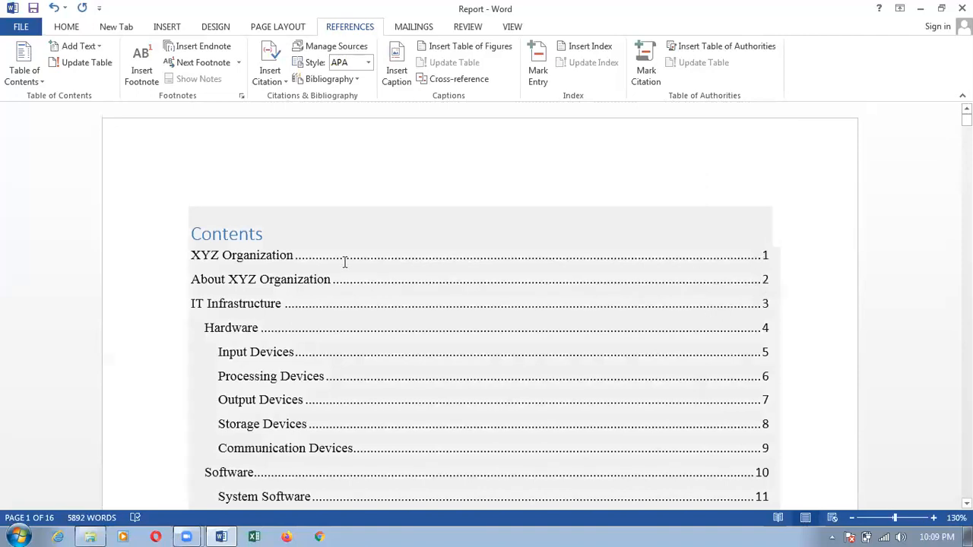
click(233, 223)
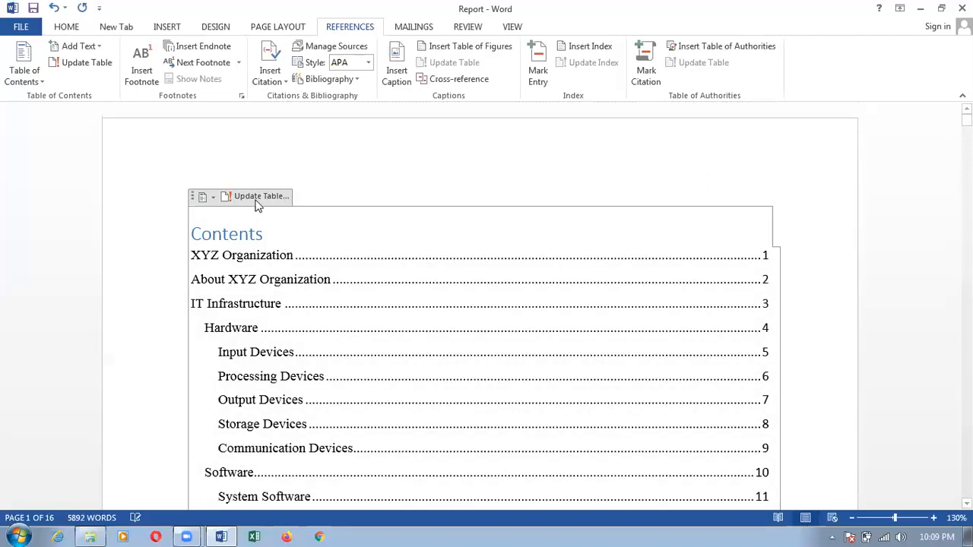
click(254, 204)
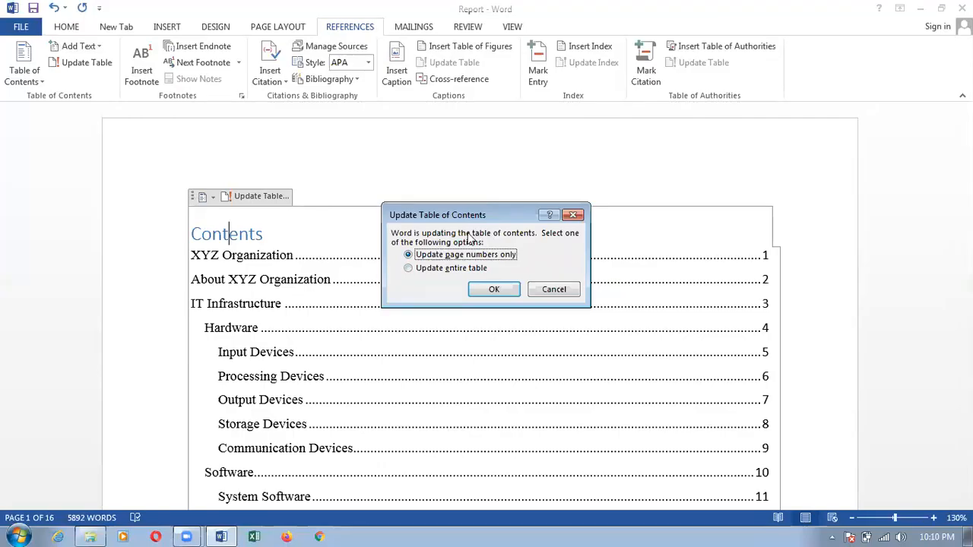
click(439, 269)
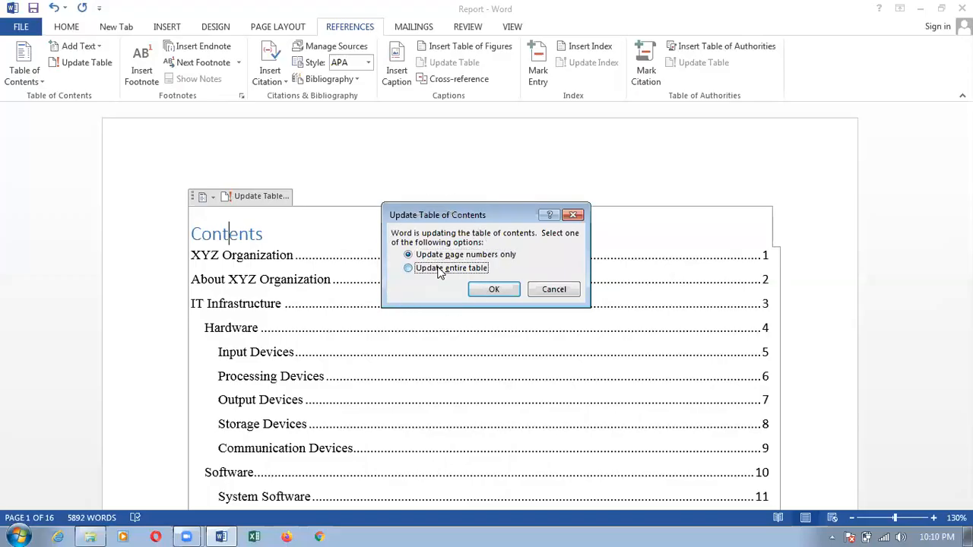
click(495, 292)
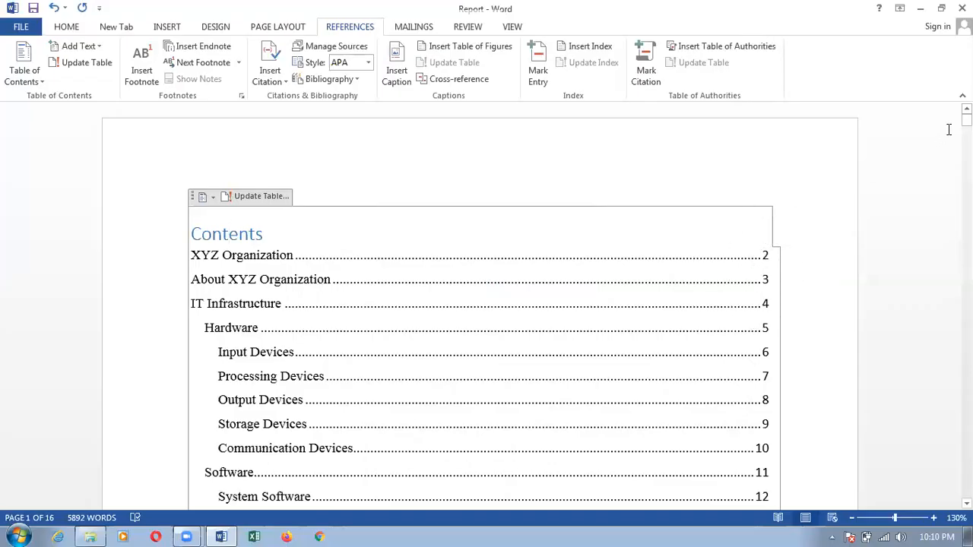
mouse_move(967, 119)
mouse_down()
mouse_move(966, 140)
mouse_move(966, 119)
mouse_up()
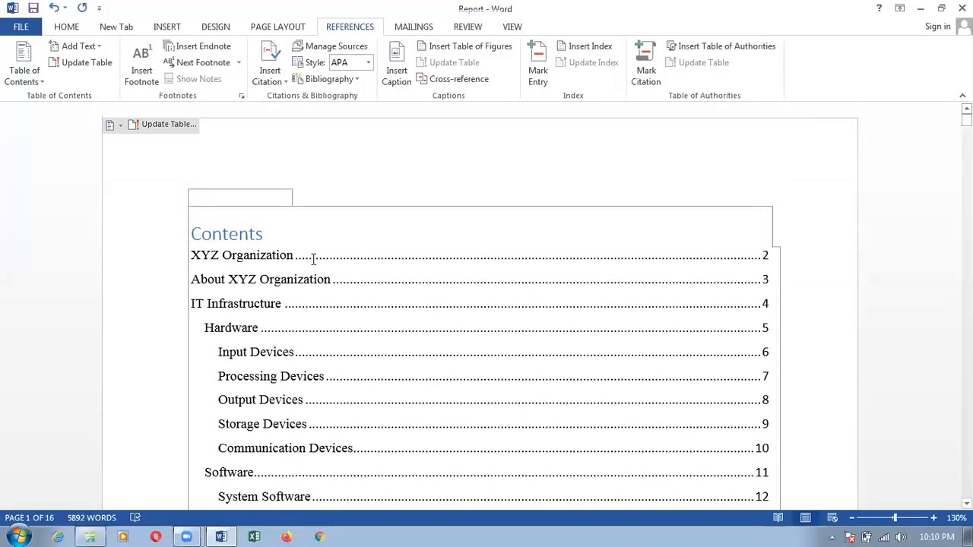
Insert the built-in Banded cover page at the front of the report.
click(192, 238)
click(159, 29)
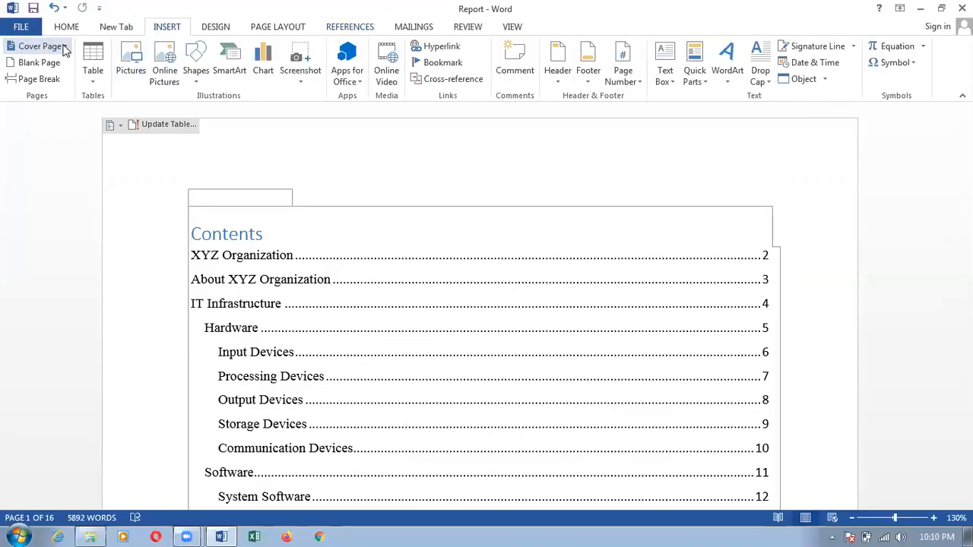
click(39, 46)
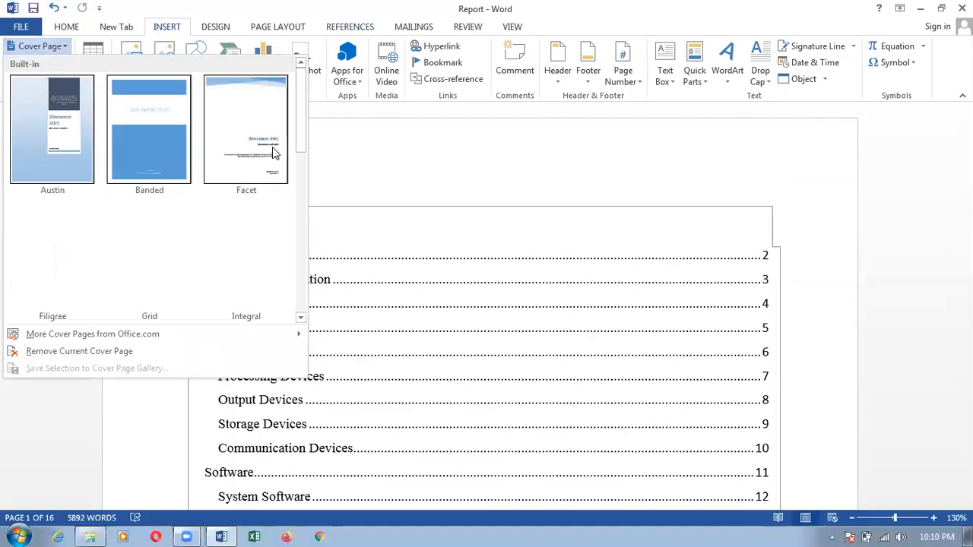
drag(299, 114, 298, 83)
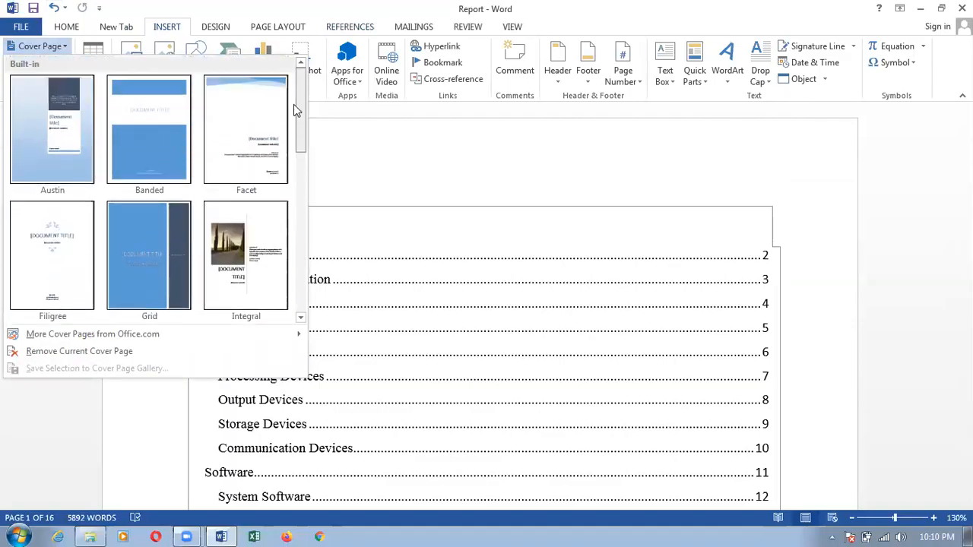
click(157, 144)
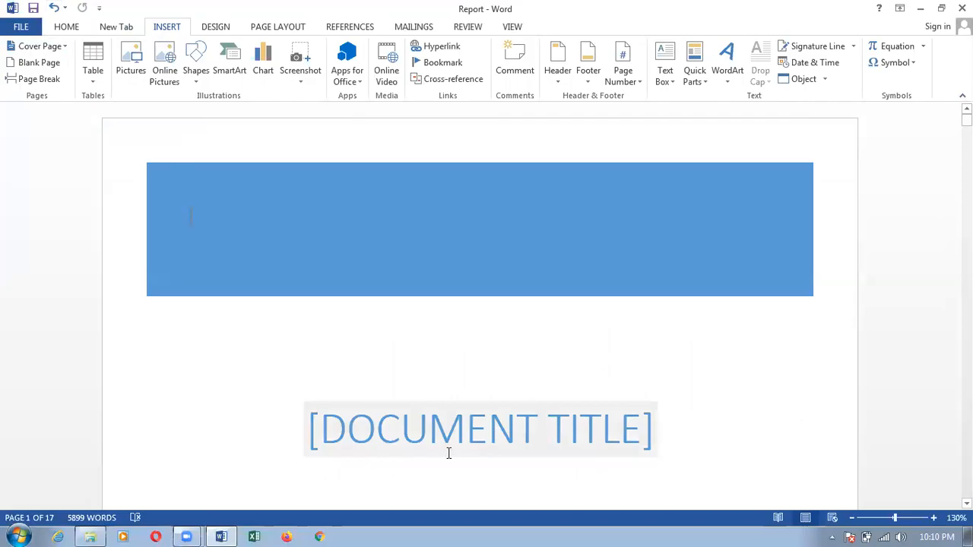
Replace the cover page's document title placeholder with IT INFRASTRUCTURE OF XYZ ORGANIZATION.
click(460, 426)
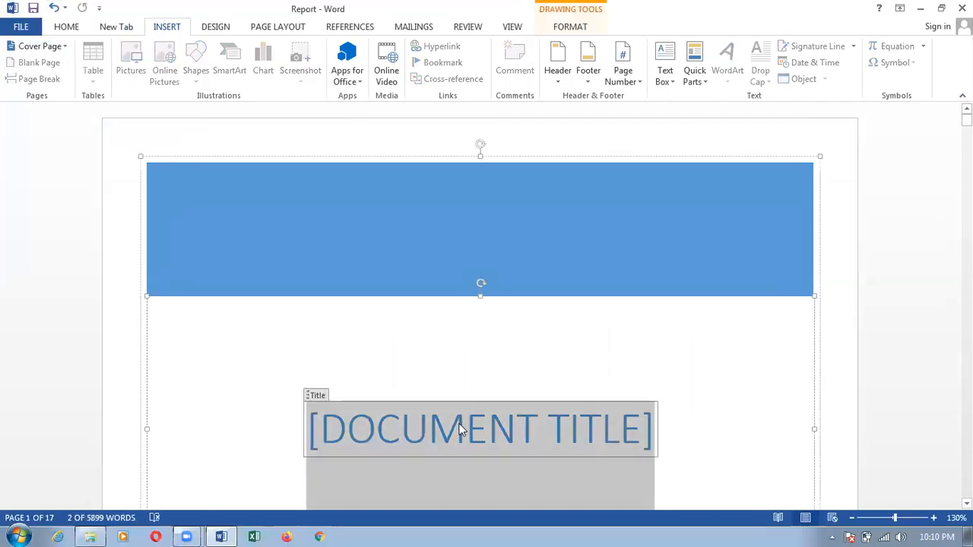
text(IT)
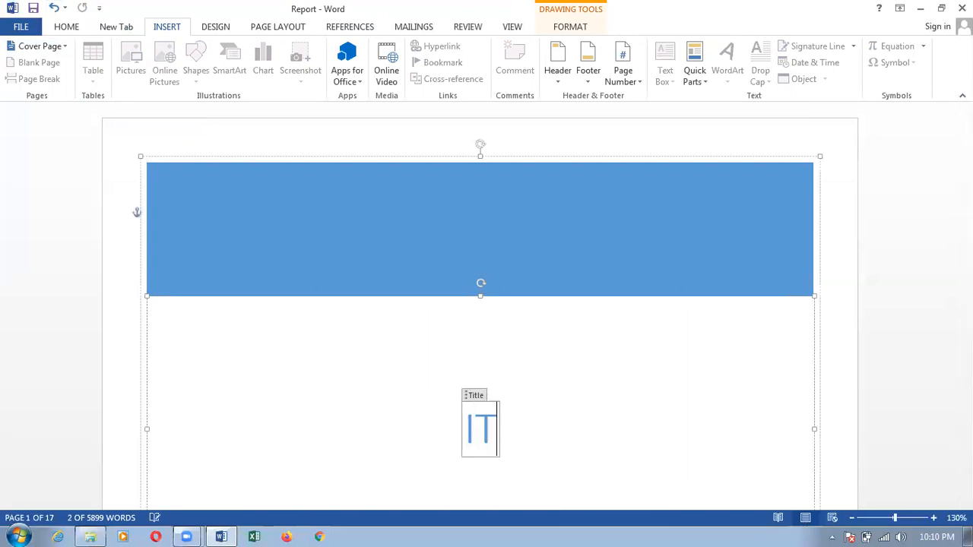
text( INFRAS)
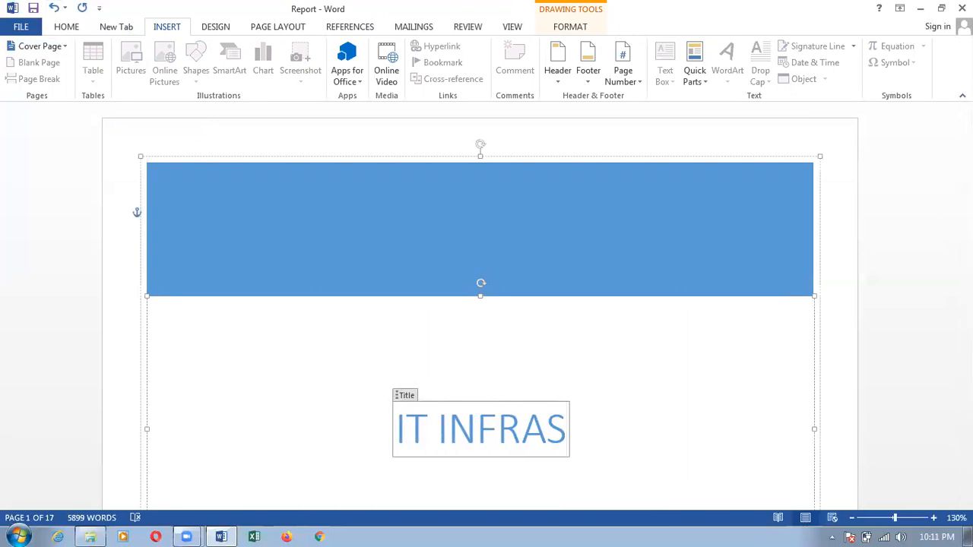
text(TRUC)
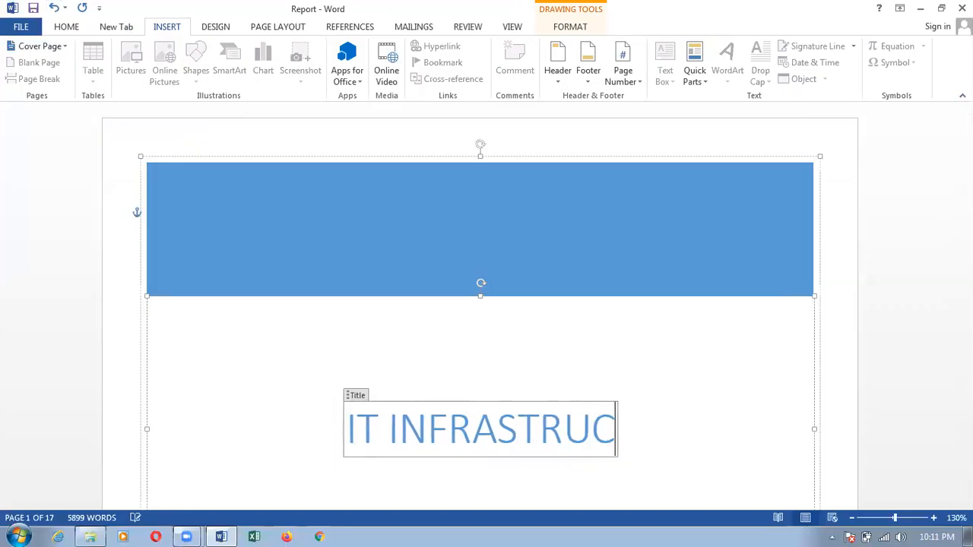
text(TURE )
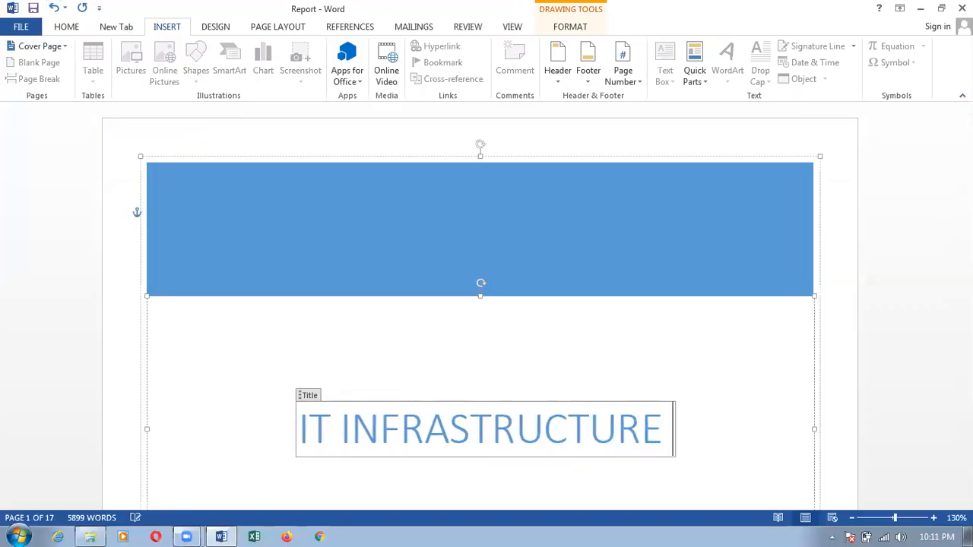
text(OF XY)
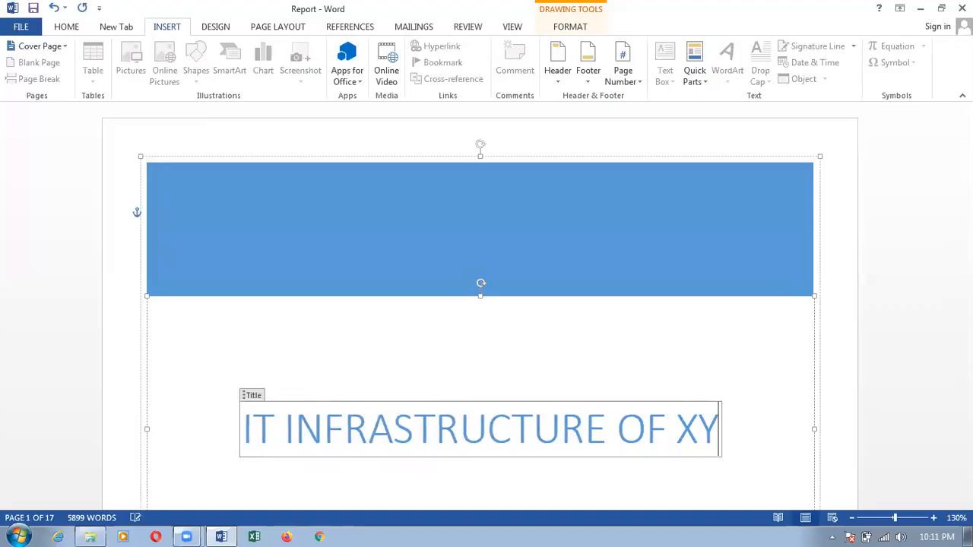
text(Z ORGA)
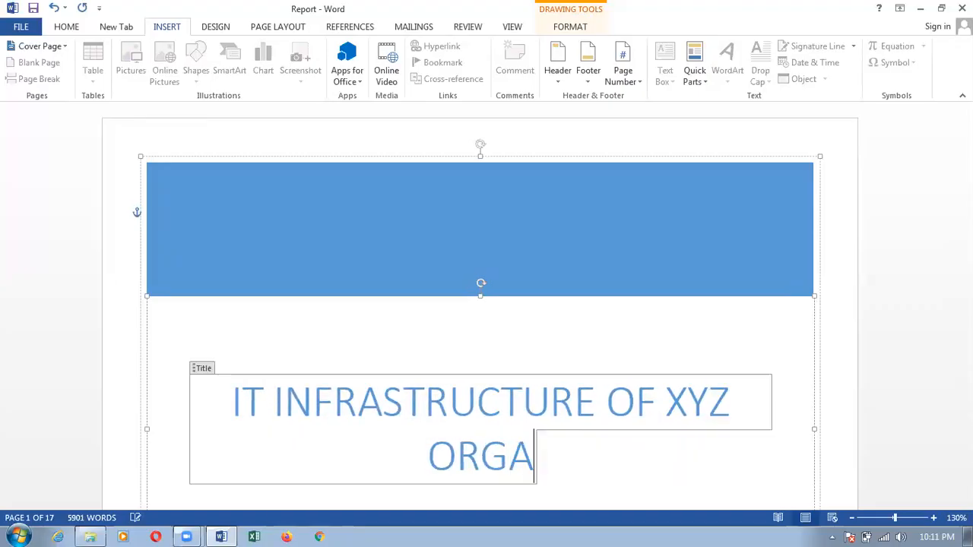
text(NI)
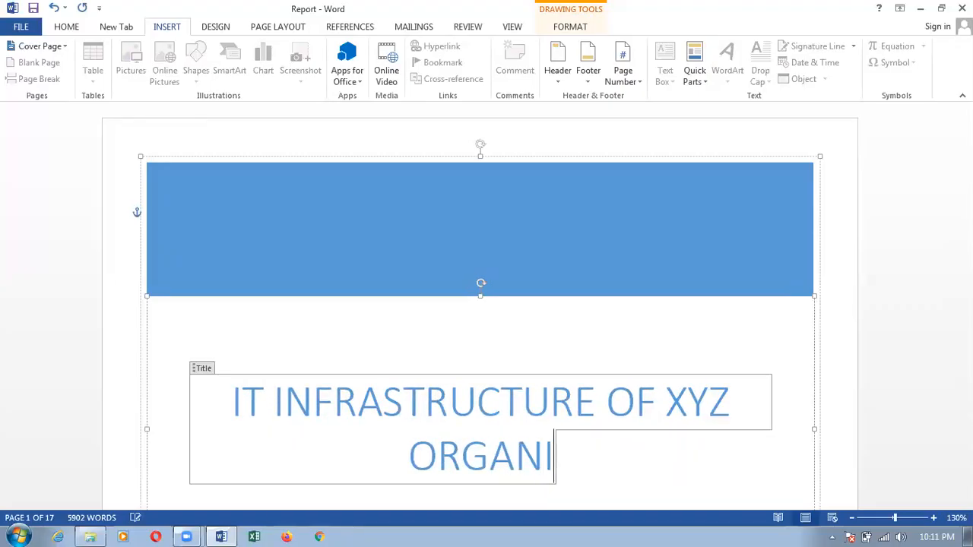
text(ZATION)
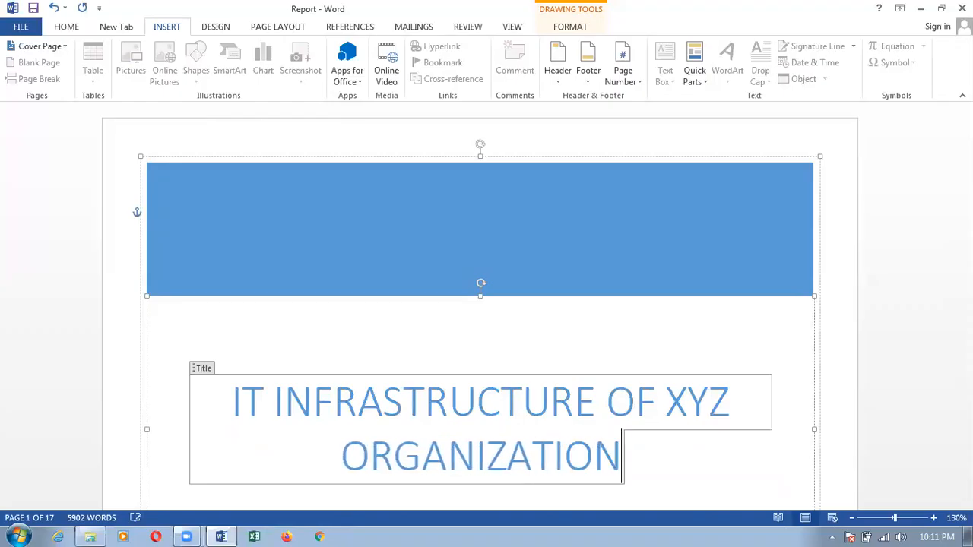
Review the finished cover page, its author and company fields, and the table of contents that follows.
drag(967, 119, 967, 128)
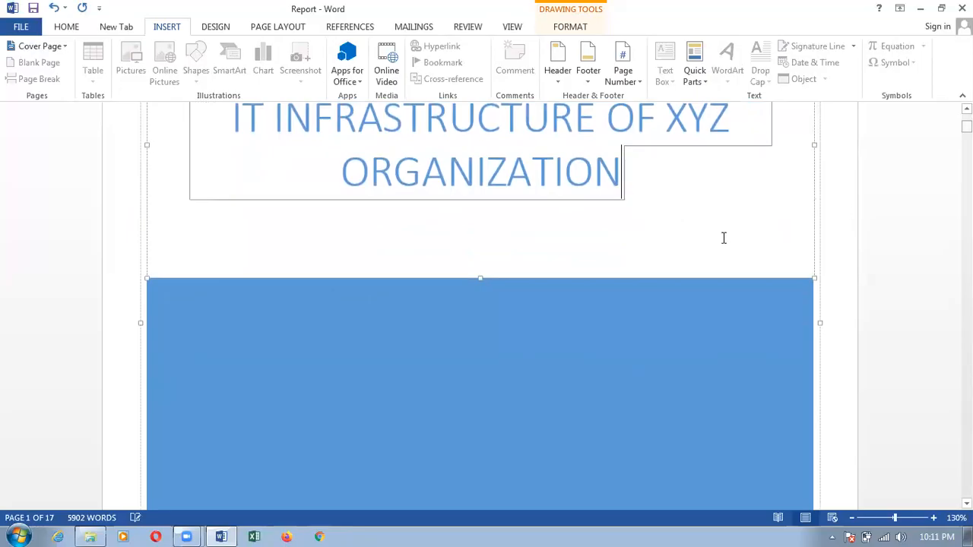
click(672, 418)
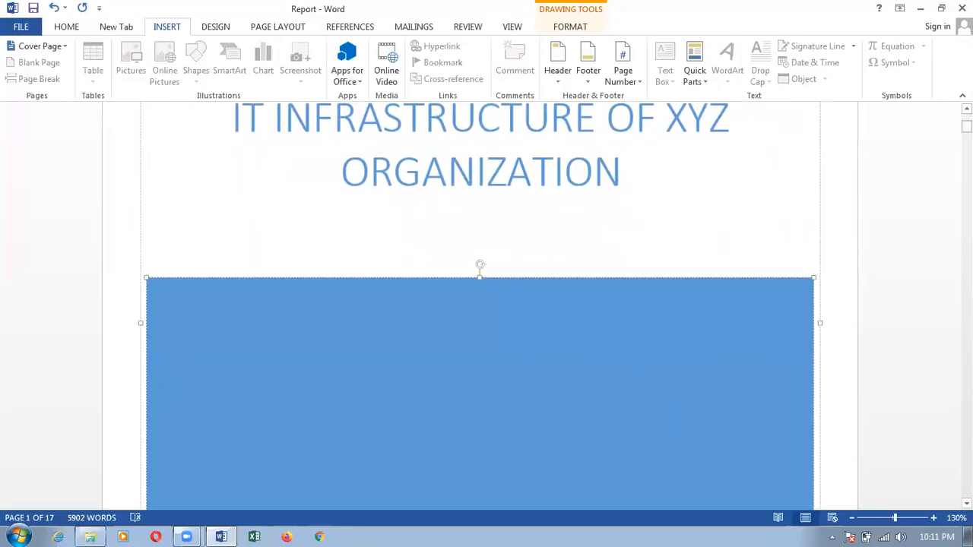
scroll(620, 242, down, 6)
scroll(619, 242, up, 3)
scroll(620, 242, down, 1)
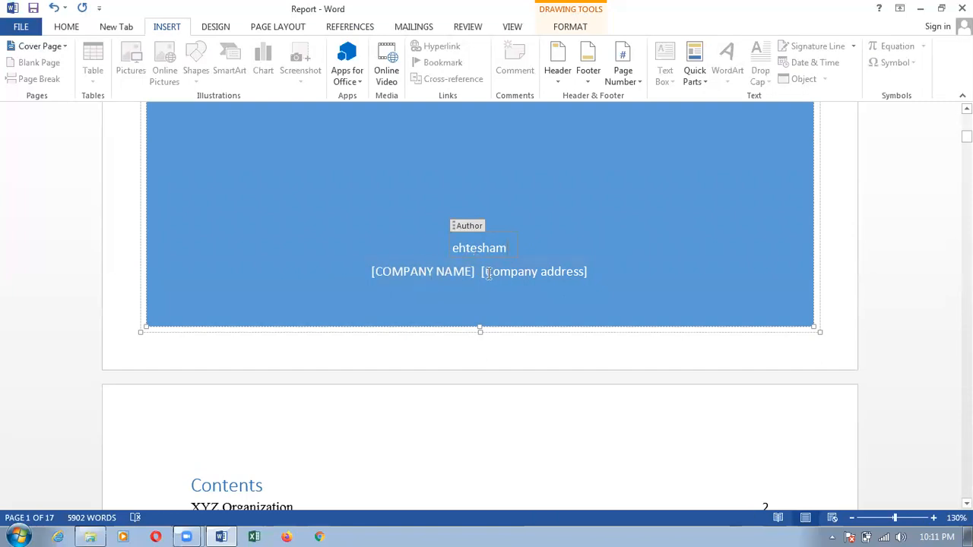
click(831, 355)
scroll(831, 355, up, 5)
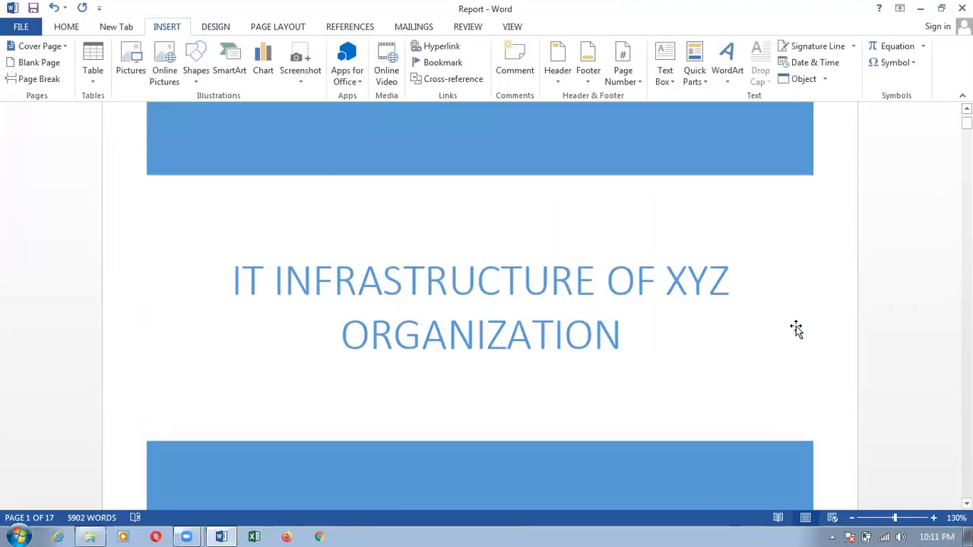
scroll(795, 327, down, 15)
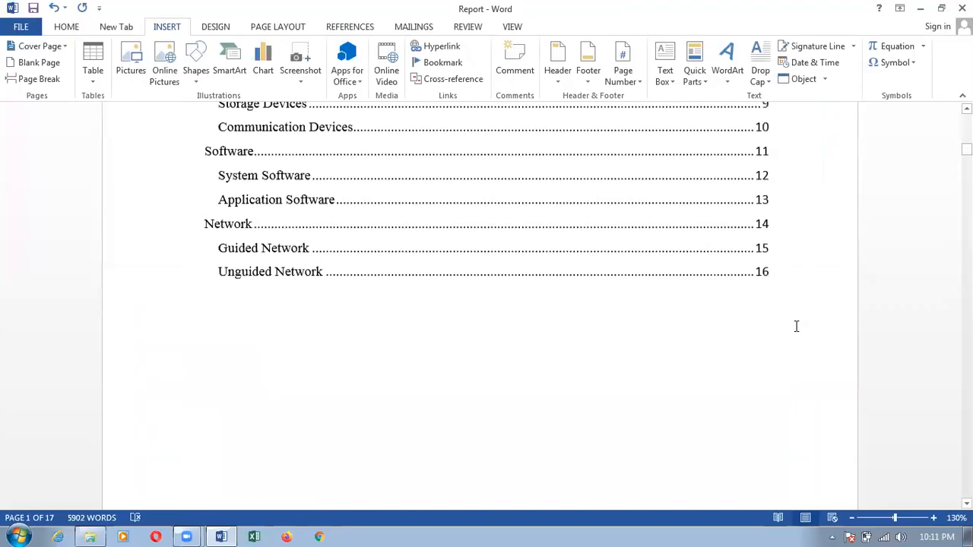
scroll(796, 327, down, 3)
drag(966, 149, 967, 118)
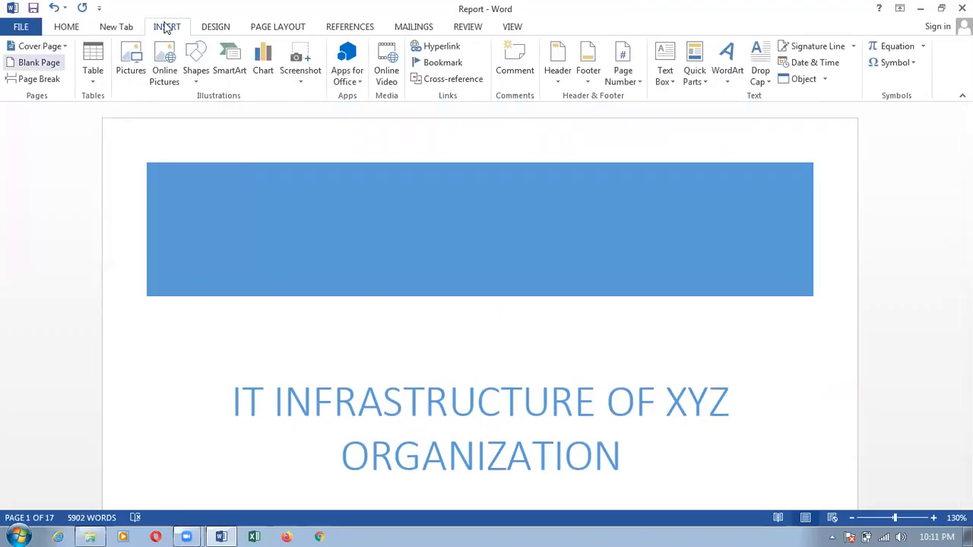
Set up a custom text watermark for the document with the text XYZ.
click(220, 28)
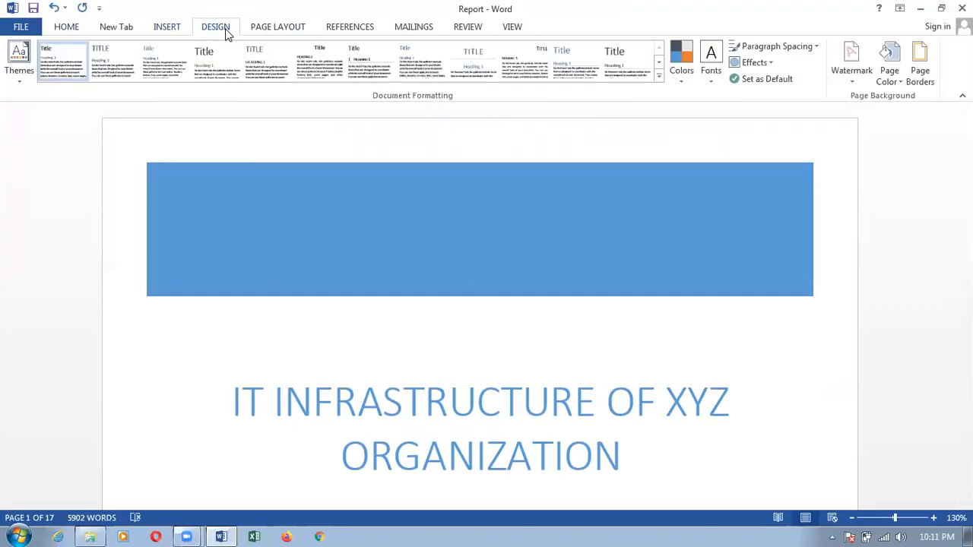
click(860, 78)
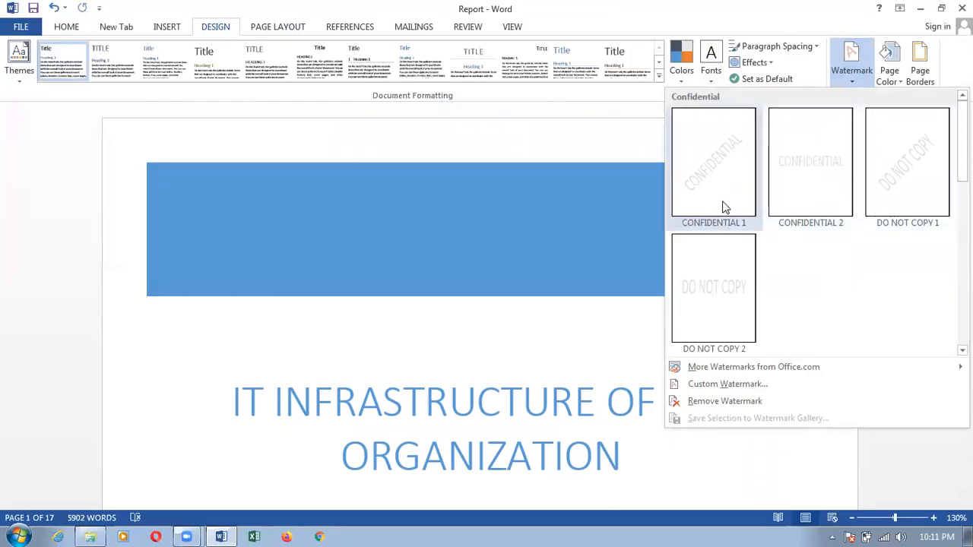
click(743, 384)
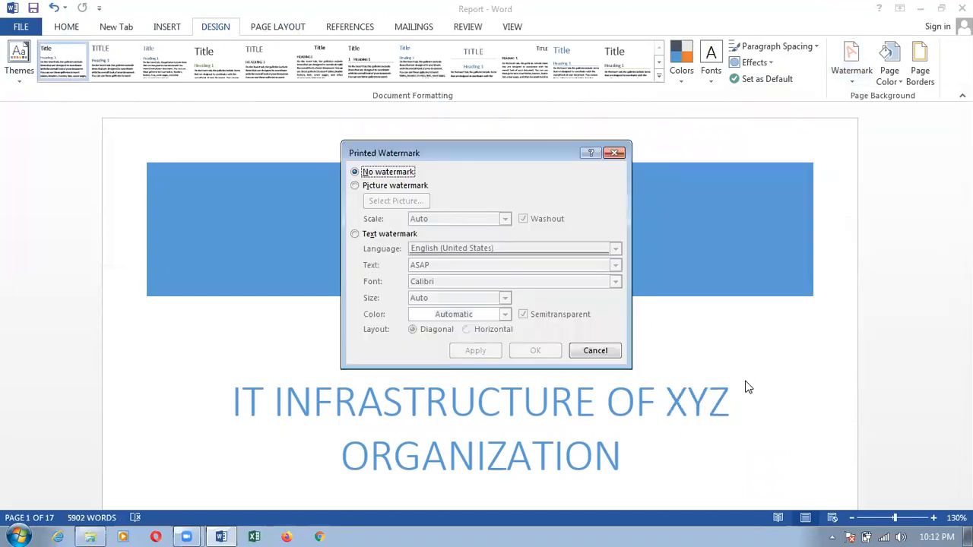
click(354, 186)
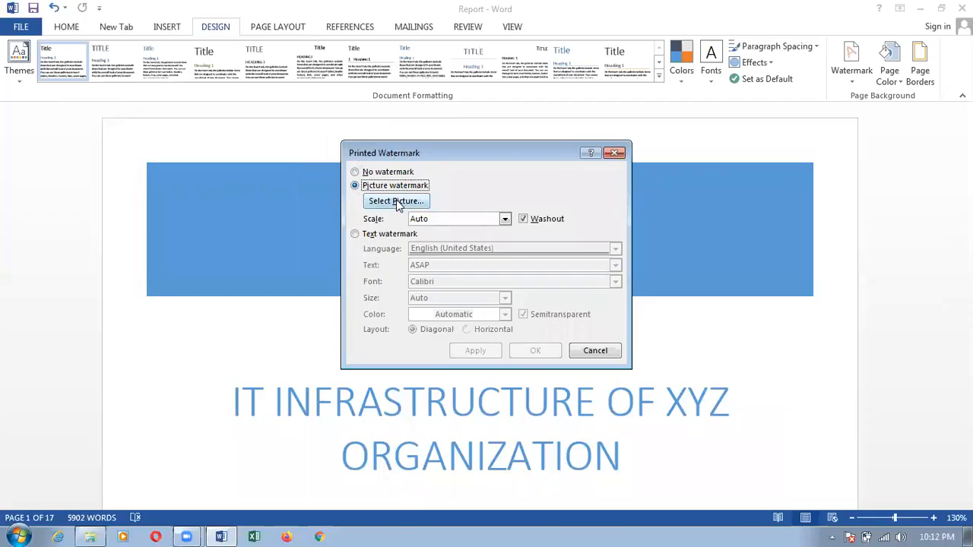
click(359, 235)
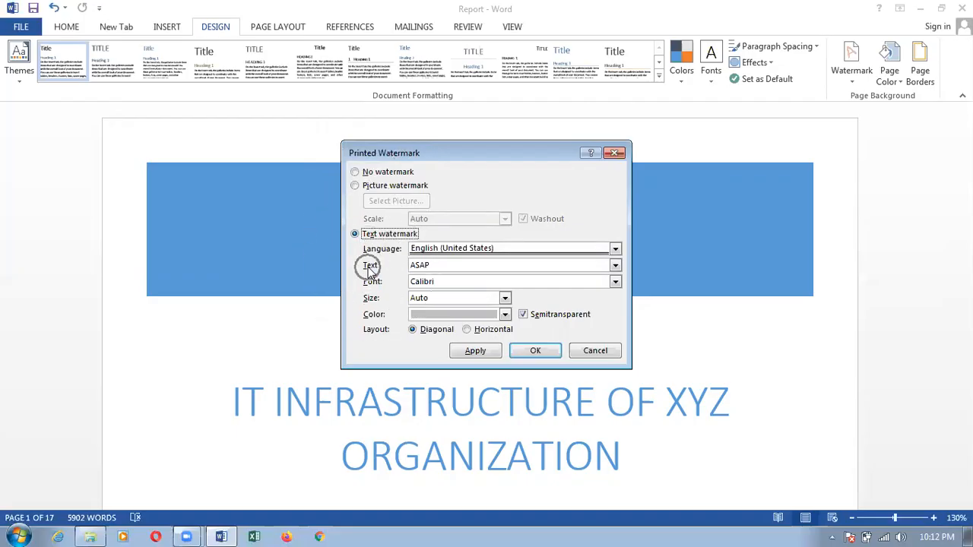
click(436, 265)
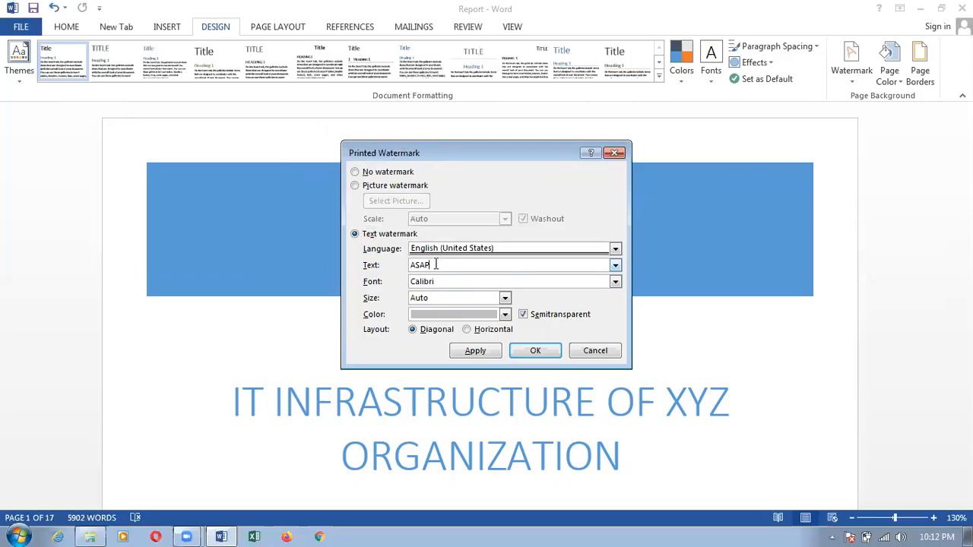
key(BackSpace)
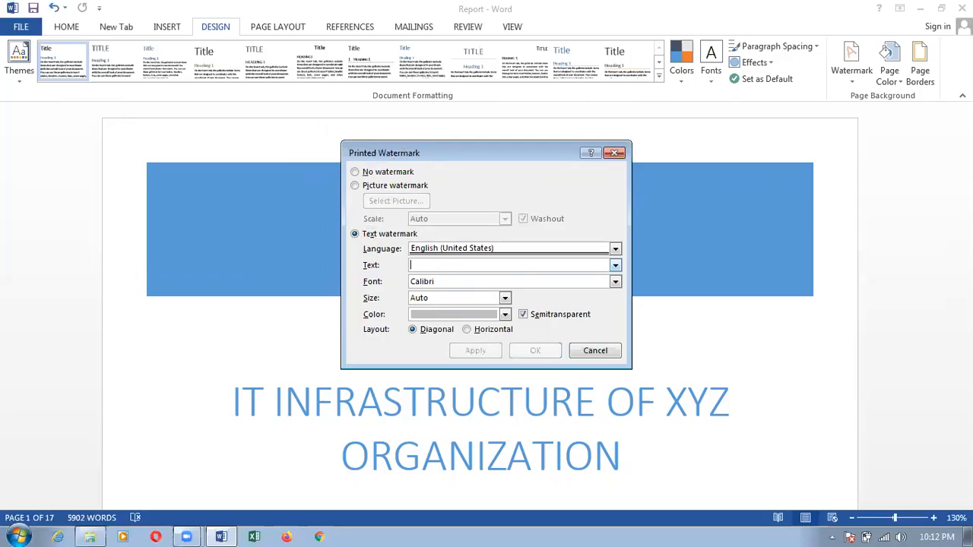
text(xyz)
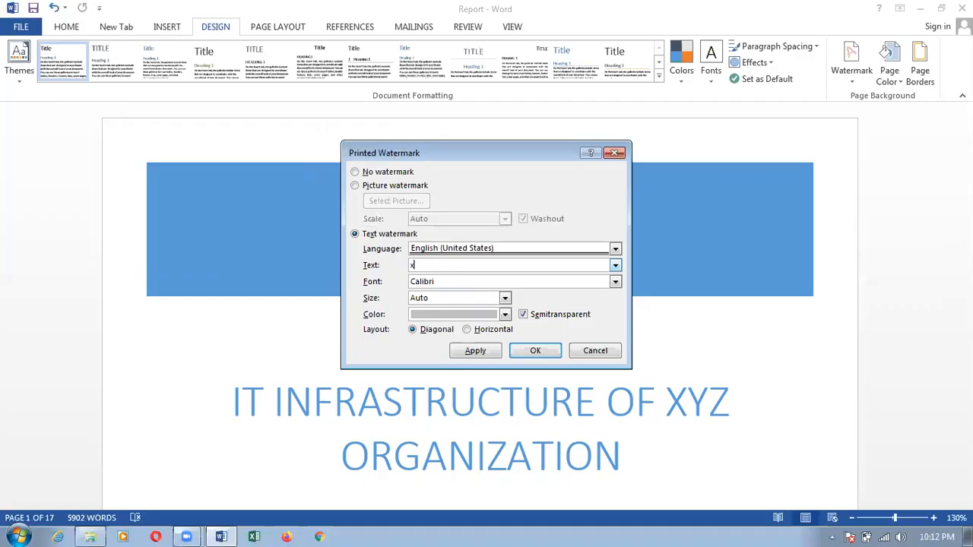
key(BackSpace)
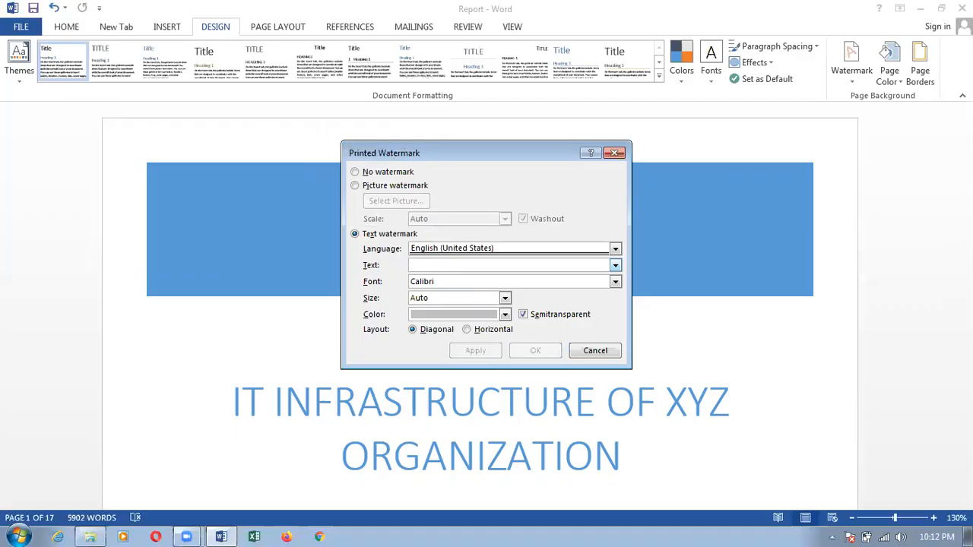
text(XYZ)
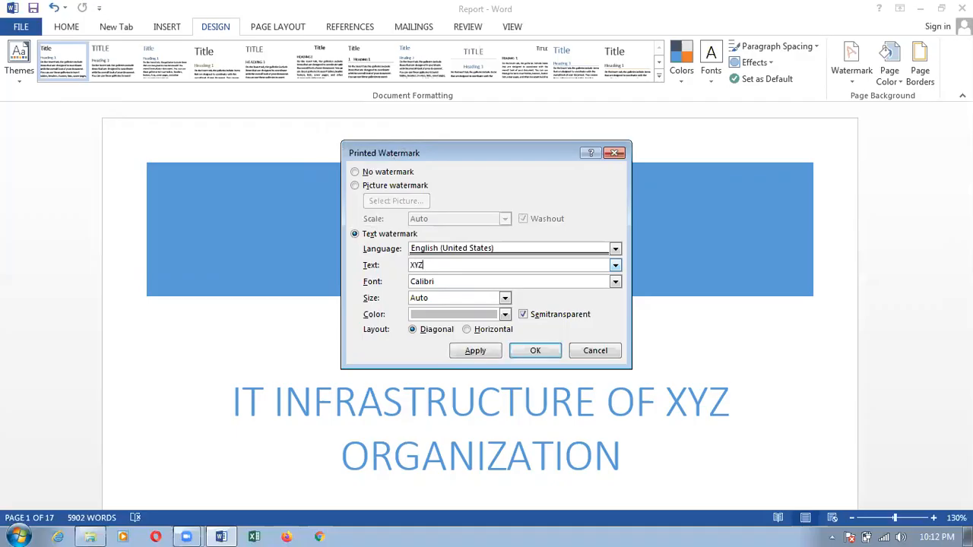
Set the watermark's font to Times New Roman and its color to the theme blue, and apply it to the document.
click(615, 282)
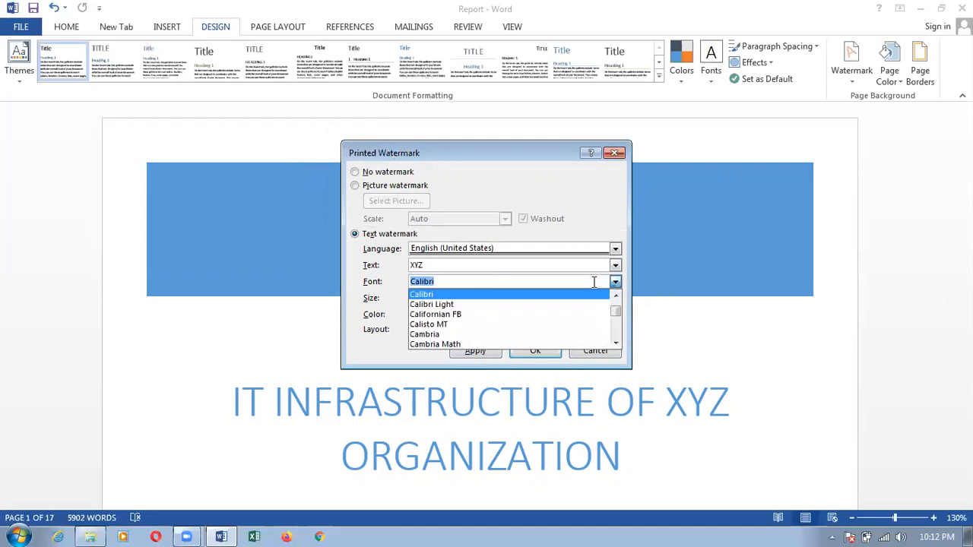
text(tim)
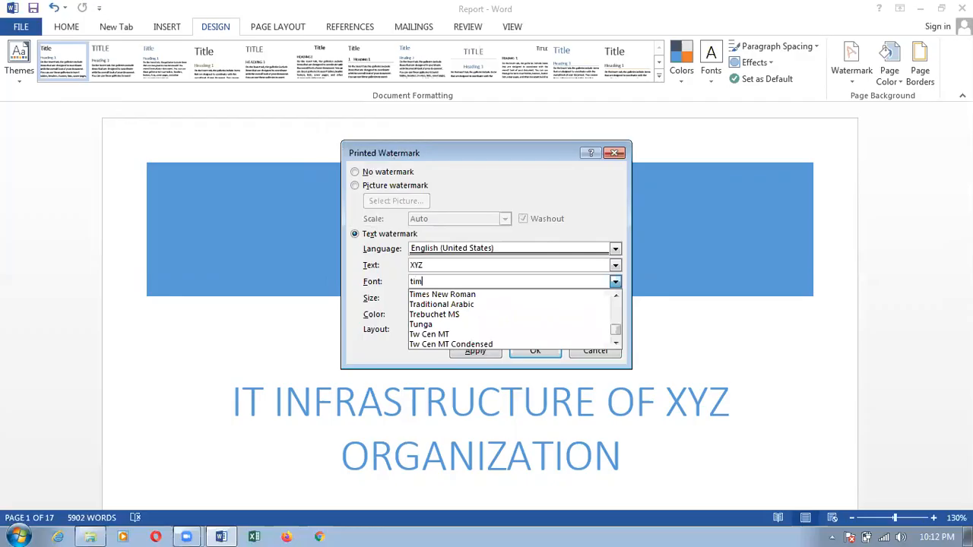
click(468, 296)
click(504, 314)
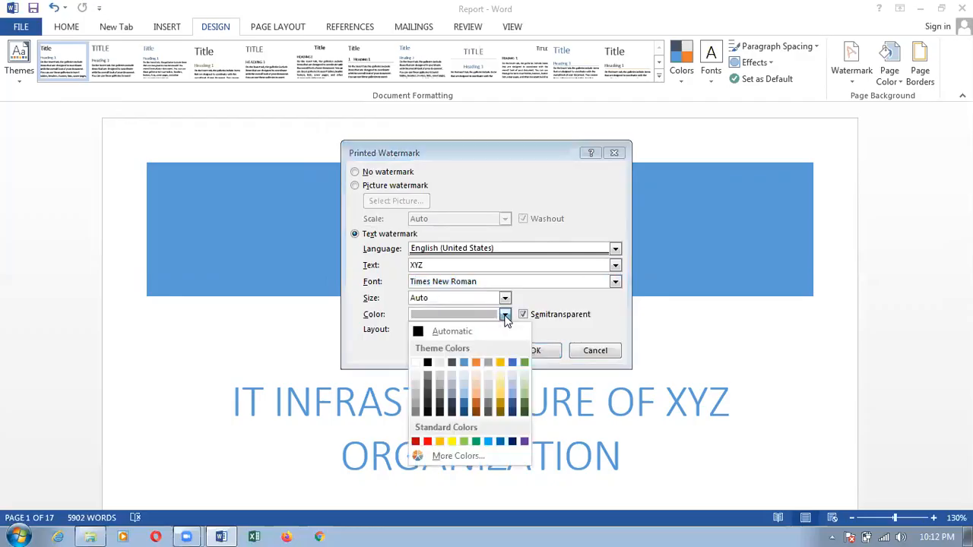
click(465, 363)
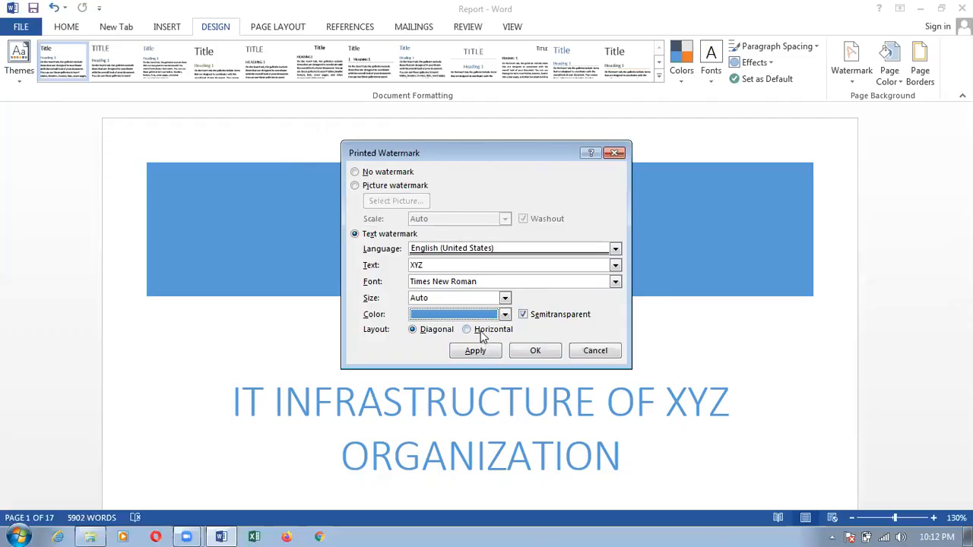
click(472, 354)
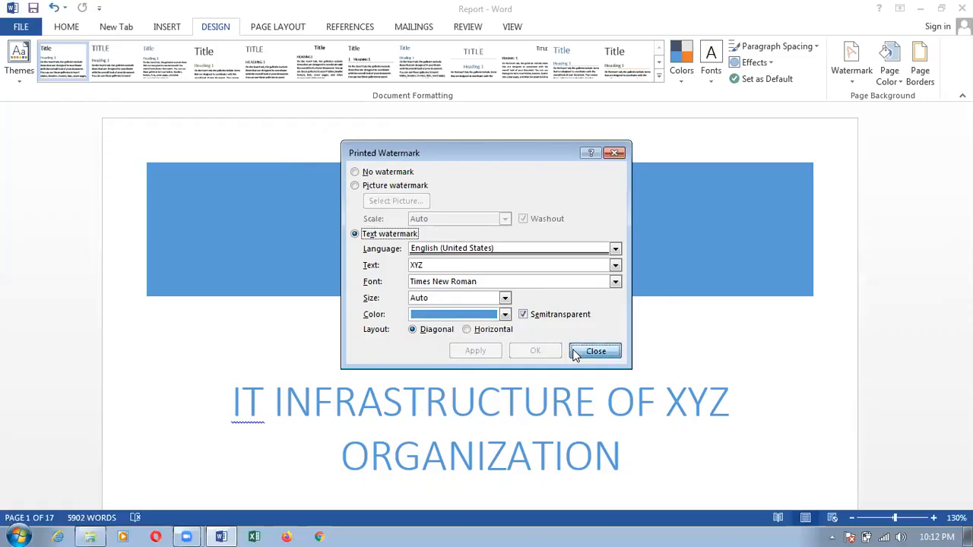
click(582, 352)
click(700, 360)
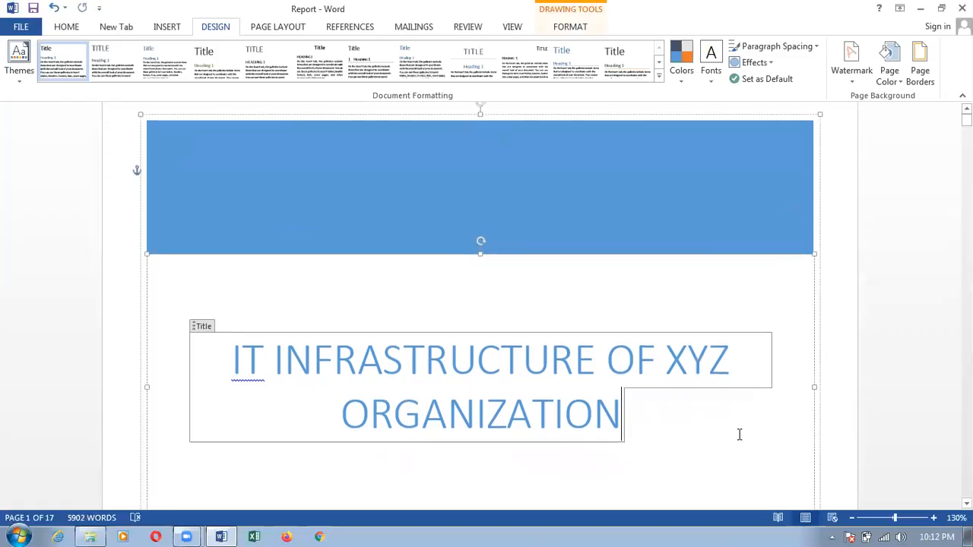
mouse_move(966, 119)
mouse_down()
mouse_move(966, 283)
mouse_move(966, 116)
mouse_up()
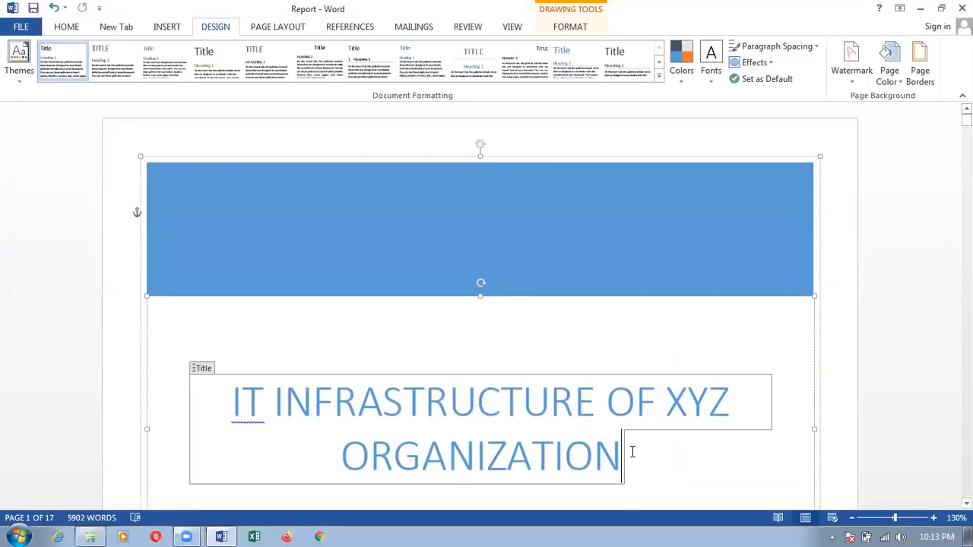
key(Escape)
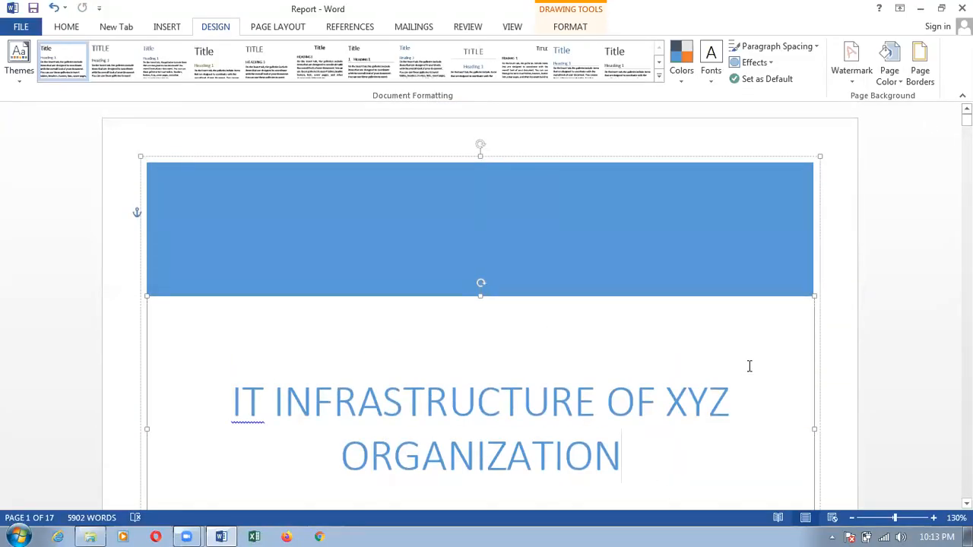
click(72, 29)
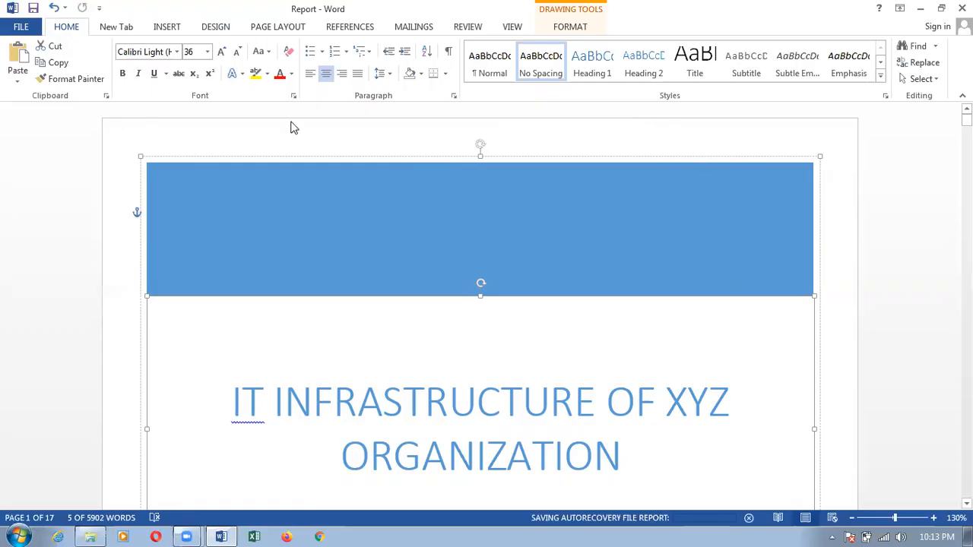
Set up a Box page border using the double-line style.
click(219, 33)
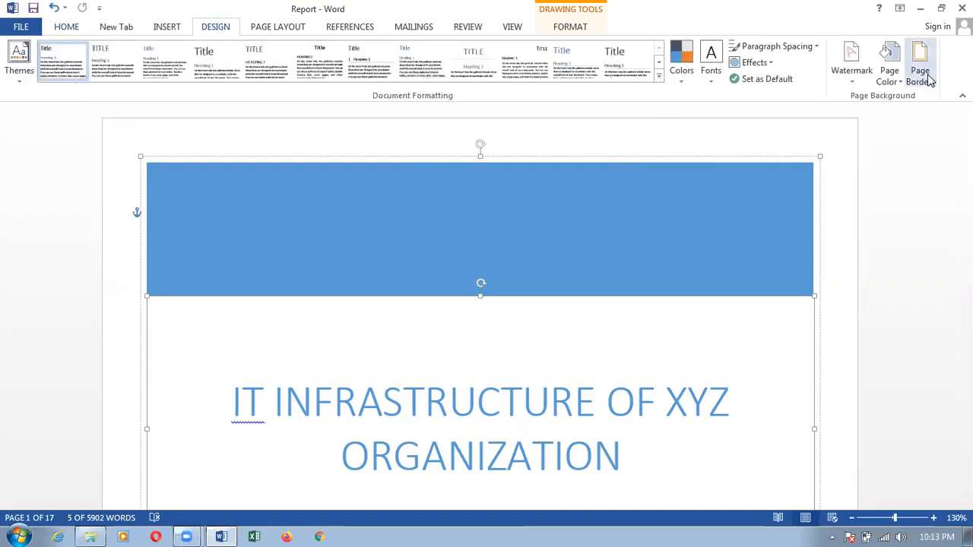
click(928, 80)
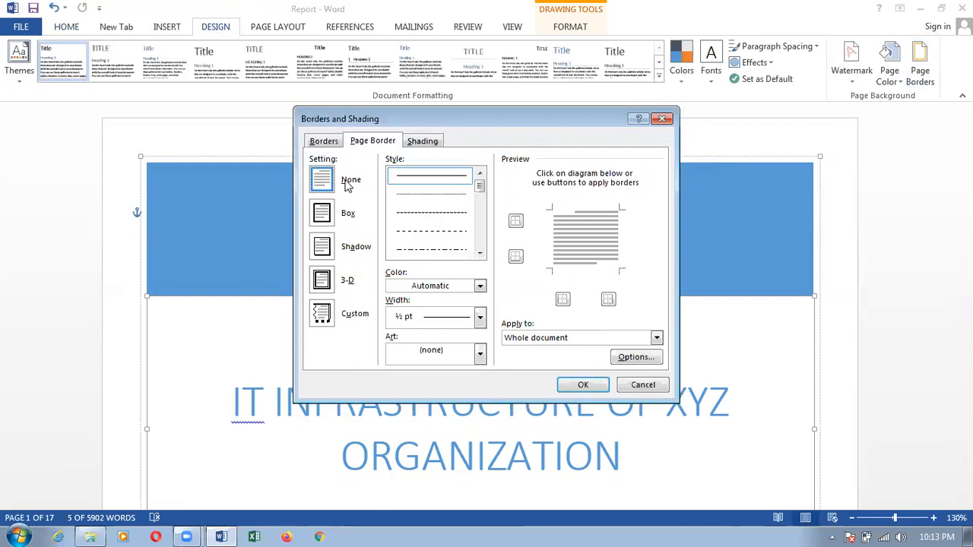
click(321, 215)
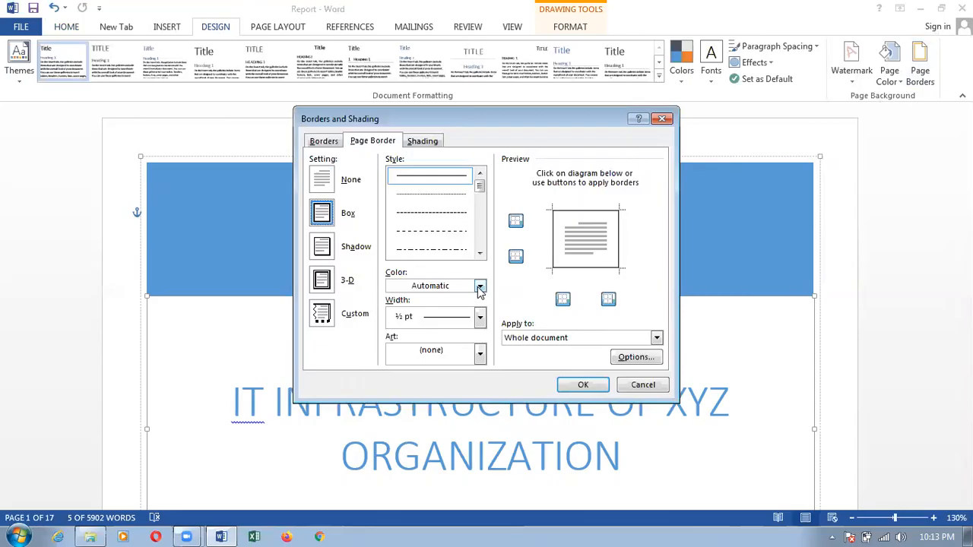
click(480, 253)
click(480, 254)
click(480, 254)
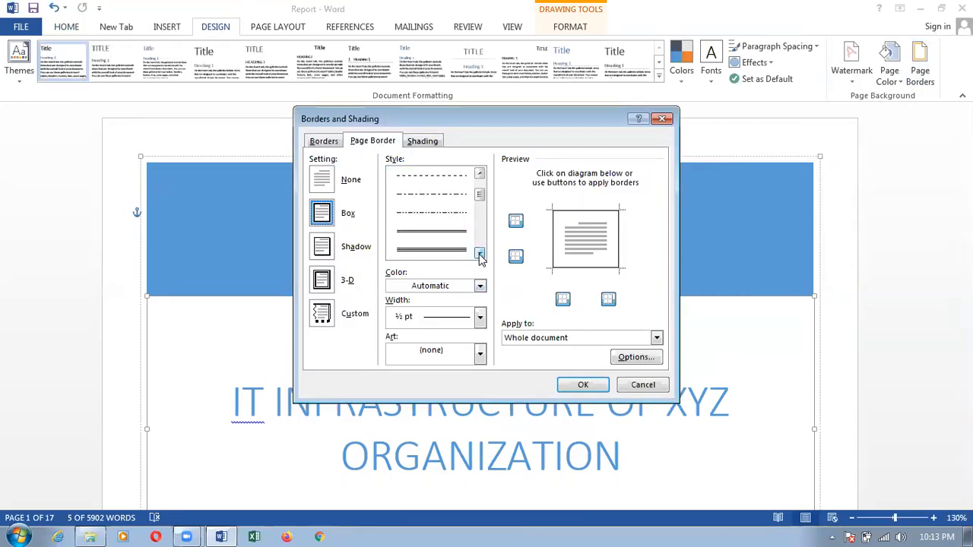
click(457, 224)
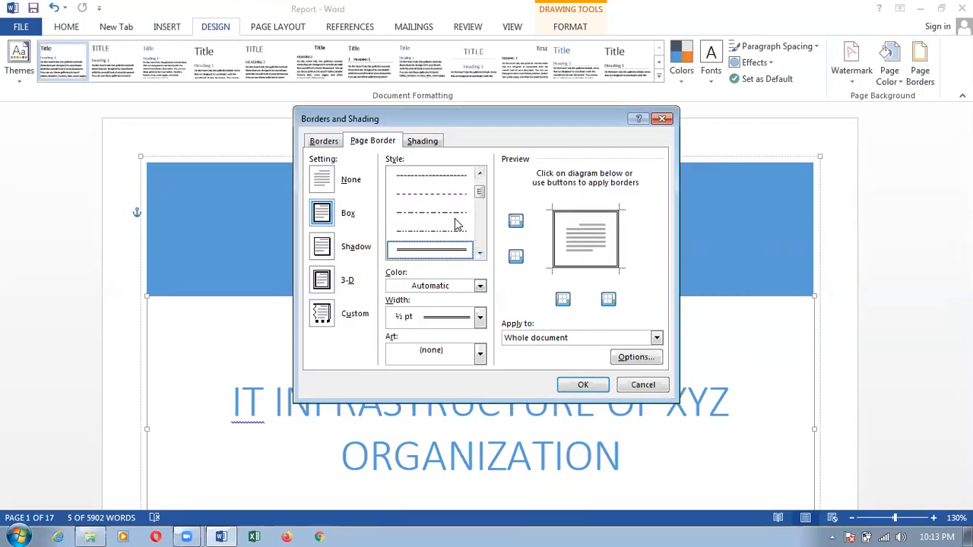
Apply the page border to this section on all pages except the first.
click(480, 285)
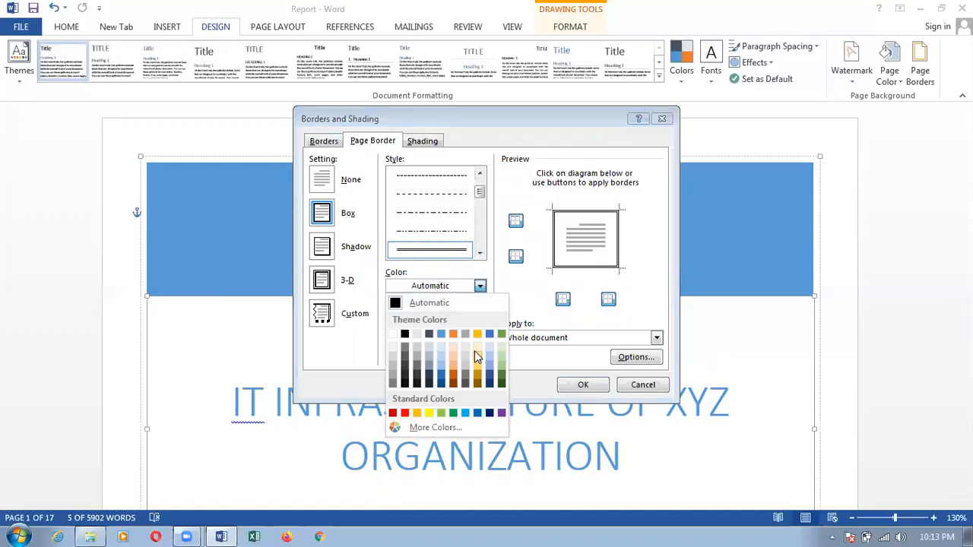
click(493, 233)
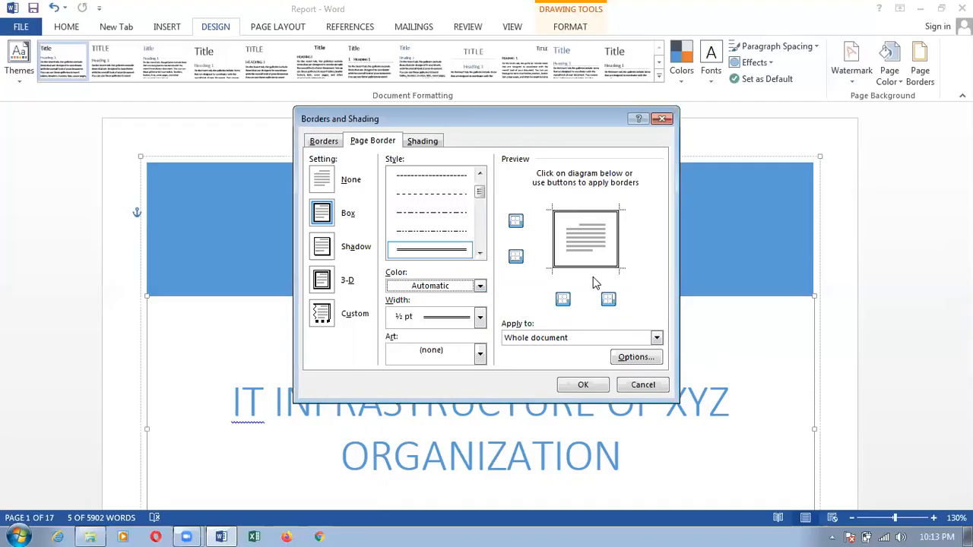
click(657, 339)
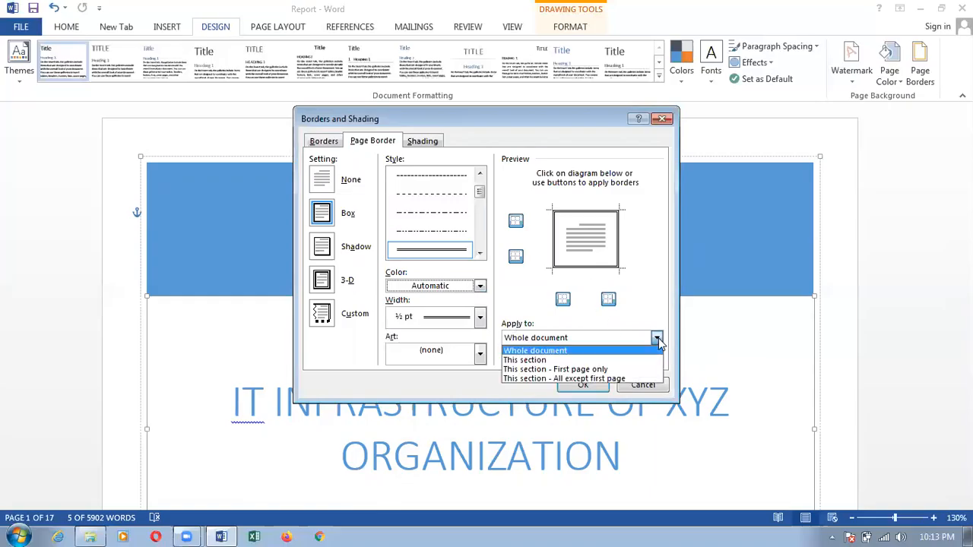
click(611, 379)
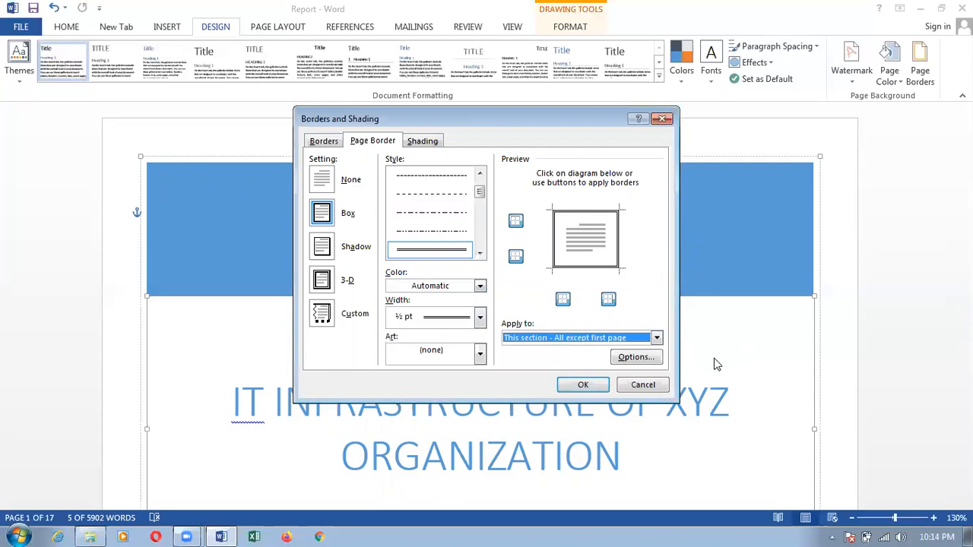
click(601, 387)
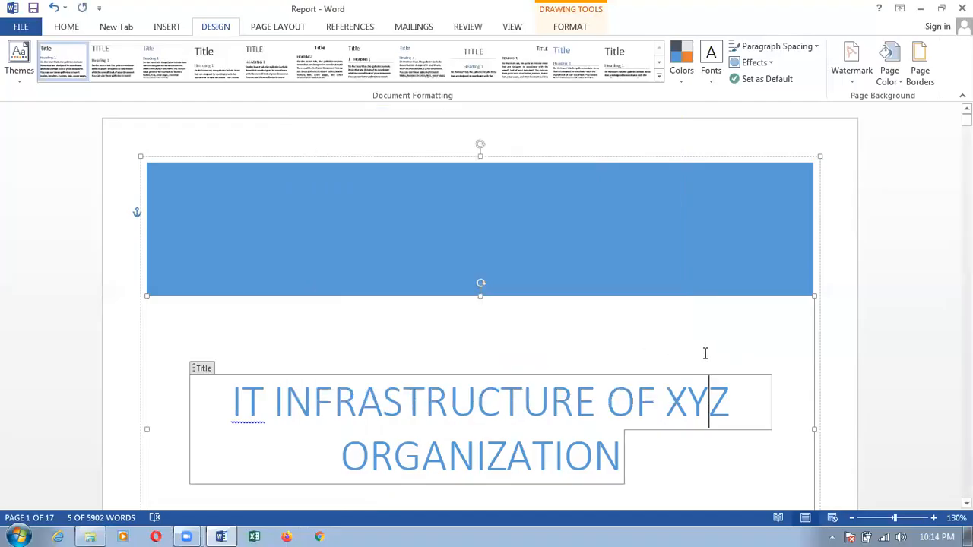
Add page numbers centered at the bottom of the pages using the Plain Number 2 style, and return to the document body.
scroll(704, 352, down, 1)
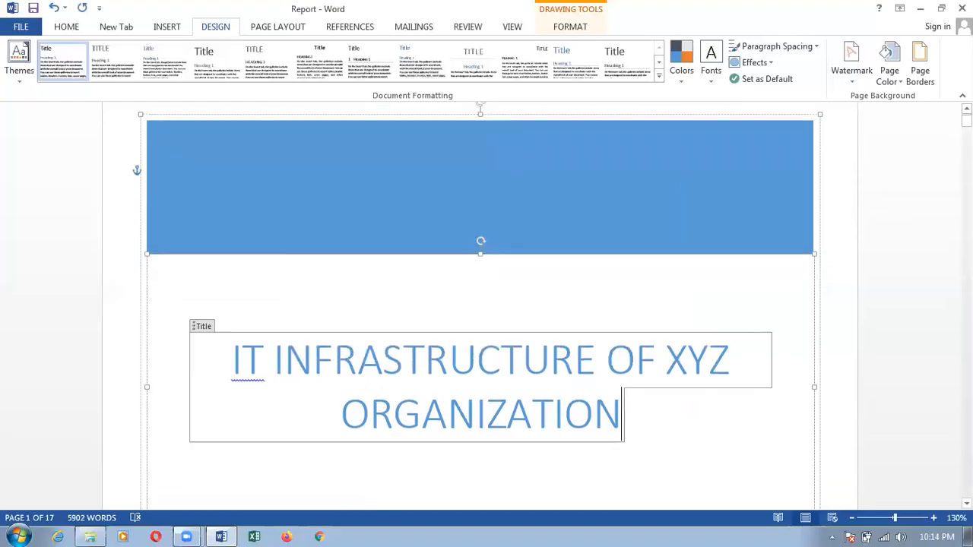
mouse_move(967, 119)
mouse_down()
mouse_move(967, 172)
mouse_move(966, 116)
mouse_up()
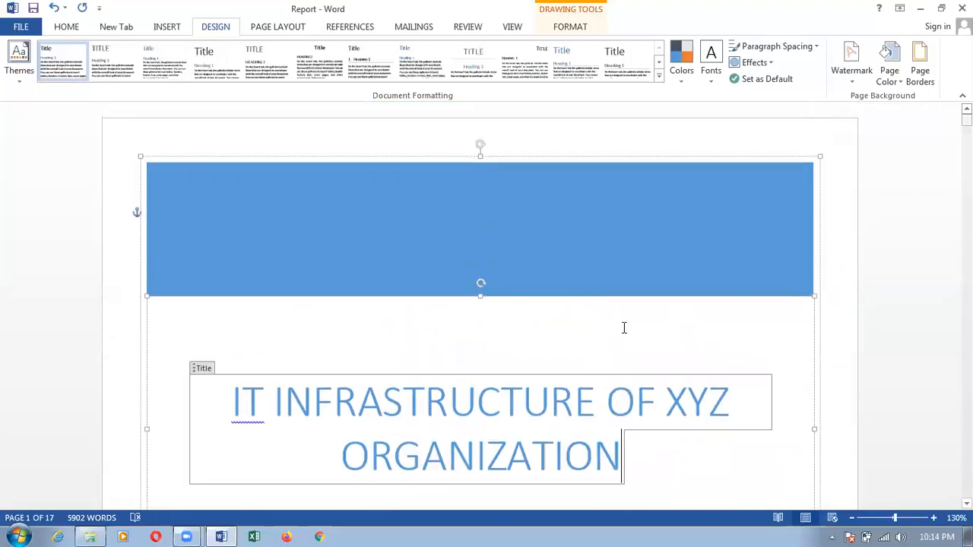
click(687, 325)
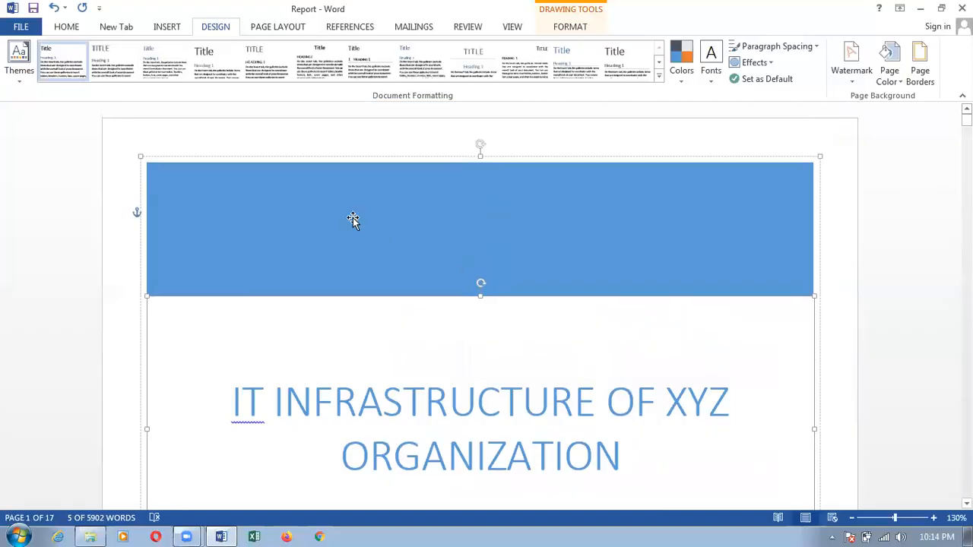
click(844, 274)
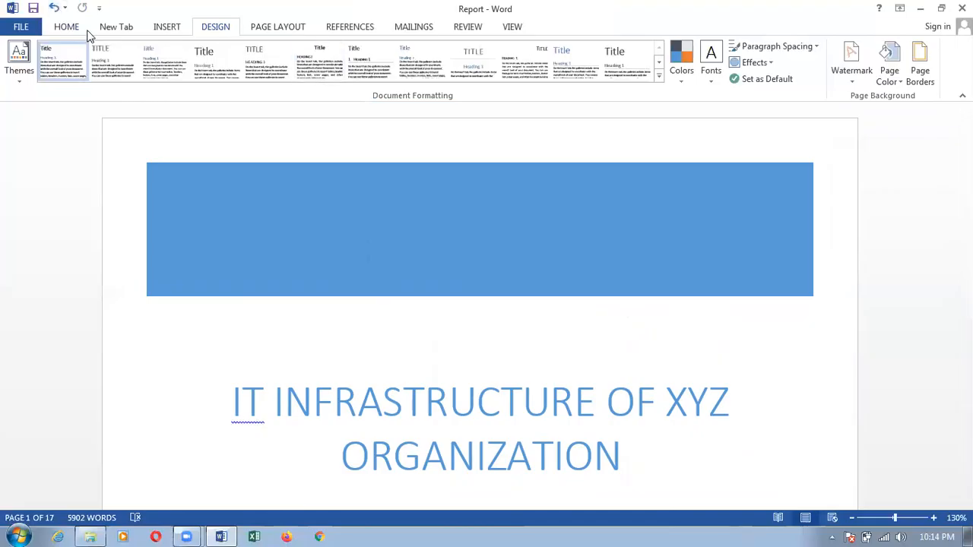
click(162, 30)
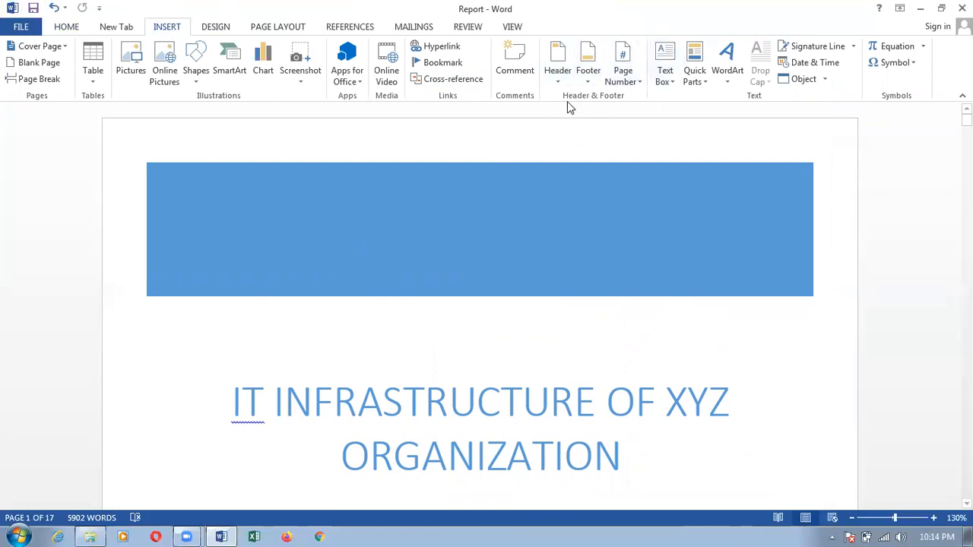
click(630, 86)
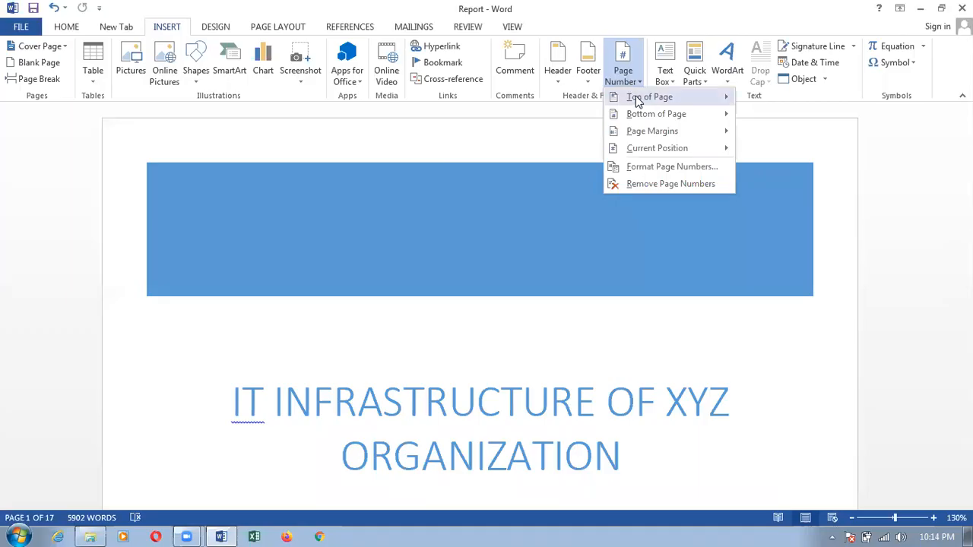
mouse_move(641, 114)
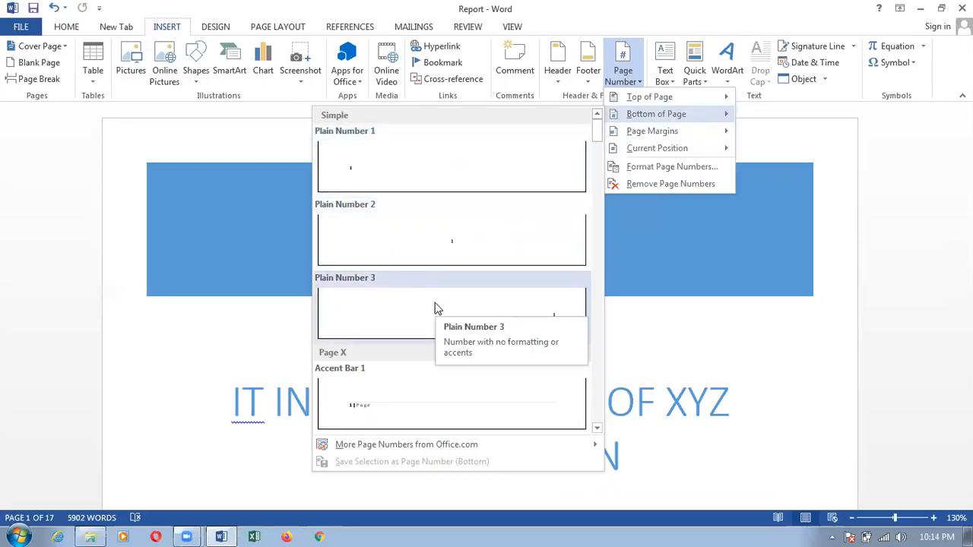
click(437, 245)
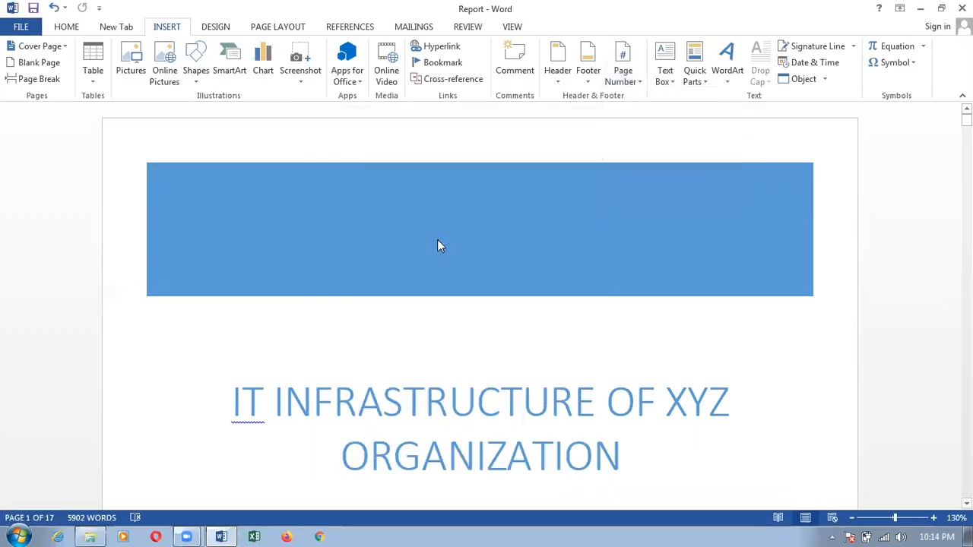
double_click(631, 350)
Examine the page numbers at the bottom of the contents page and the pages that follow it.
scroll(630, 350, down, 10)
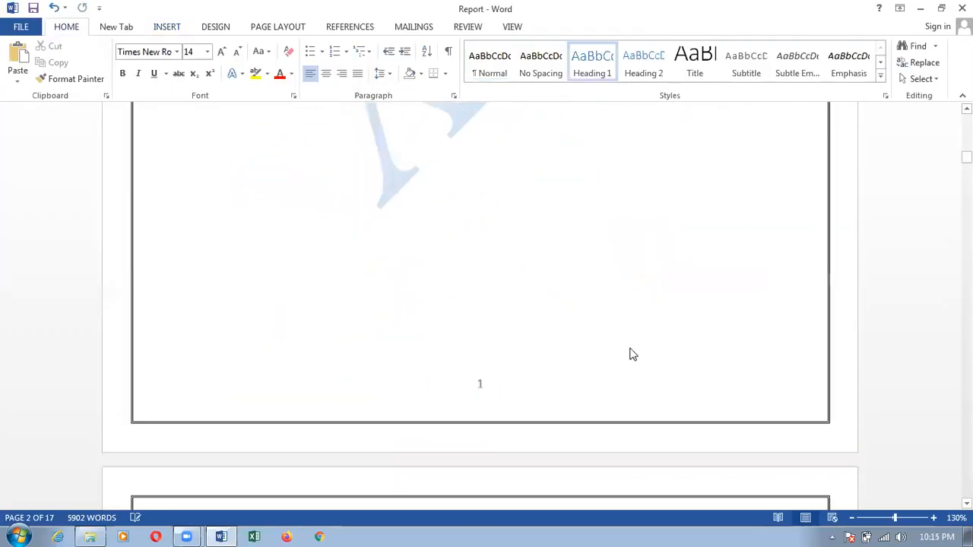
key(Down)
key(Down)
key(Down)
key(Down)
key(Down)
key(Down)
key(Down)
key(Down)
key(Down)
key(Down)
key(Down)
key(Down)
key(Down)
key(Down)
key(Down)
key(Down)
key(Down)
key(Down)
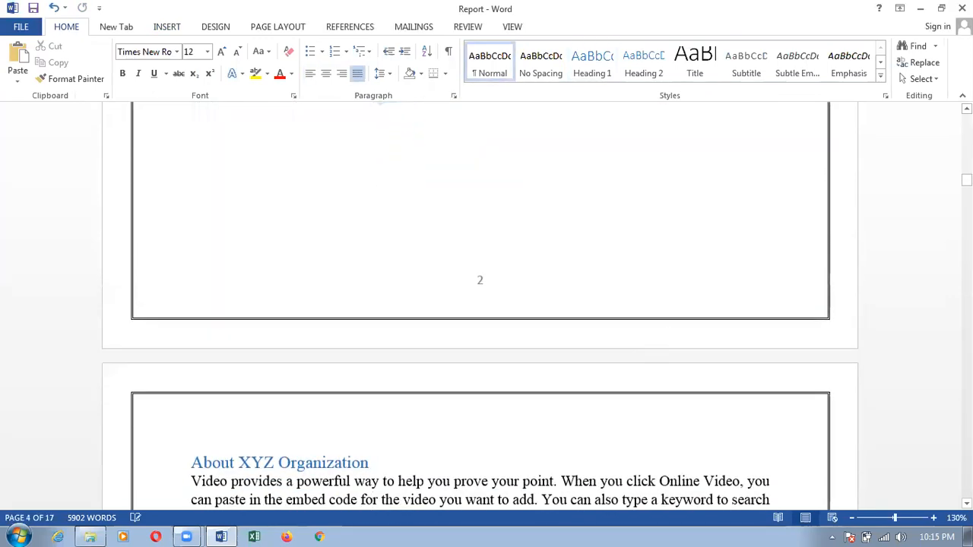
Compare the cover page's footer area with the page numbers listed in the table of contents.
drag(966, 182, 967, 119)
scroll(479, 305, down, 5)
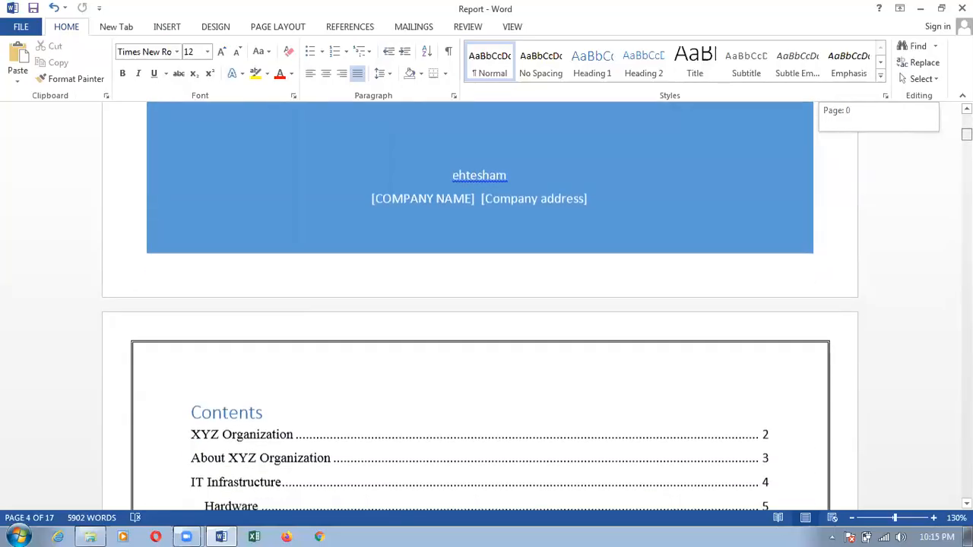
scroll(479, 304, up, 3)
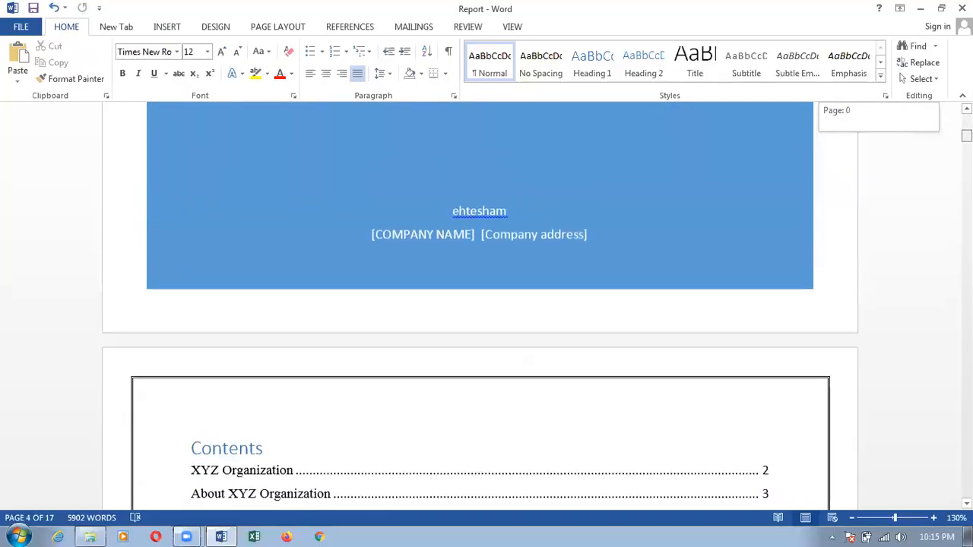
scroll(479, 304, down, 3)
scroll(479, 305, down, 1)
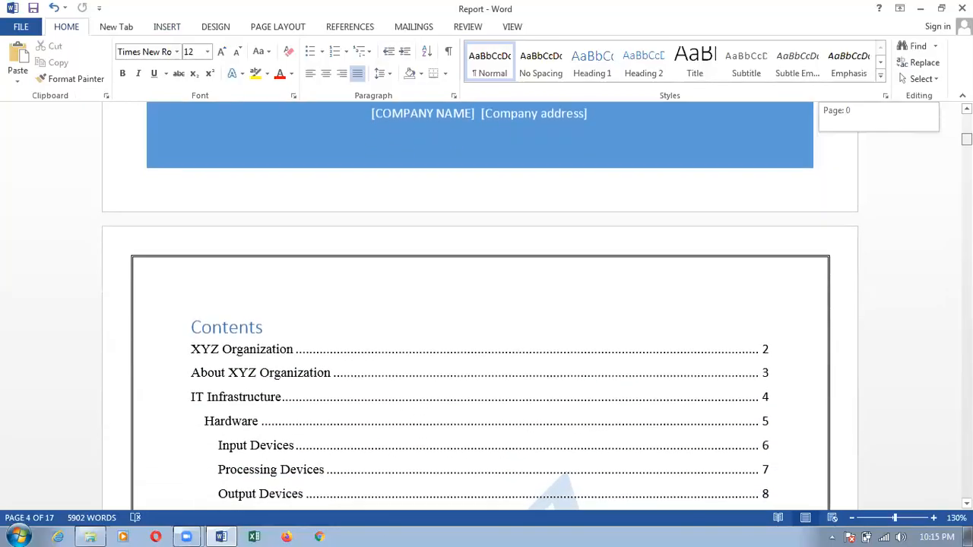
scroll(479, 304, down, 8)
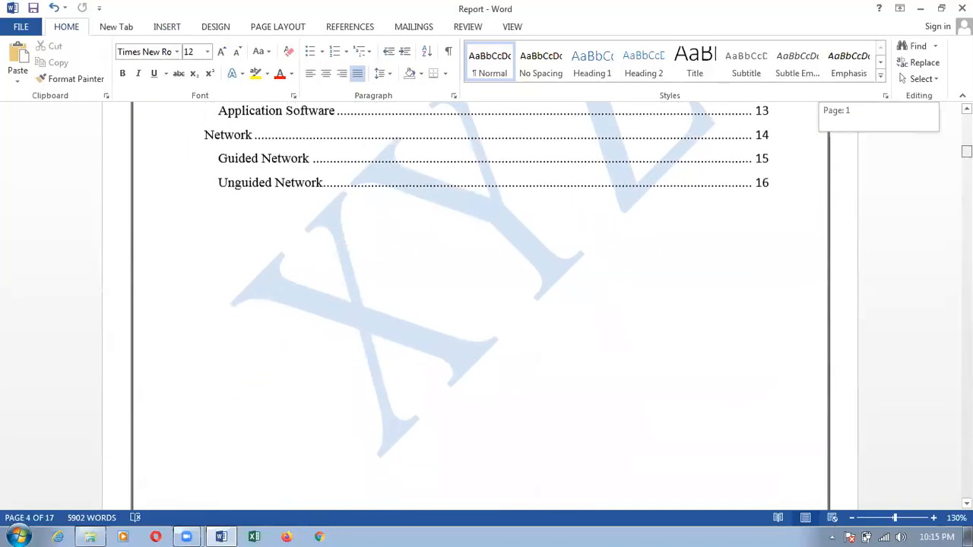
drag(967, 151, 967, 118)
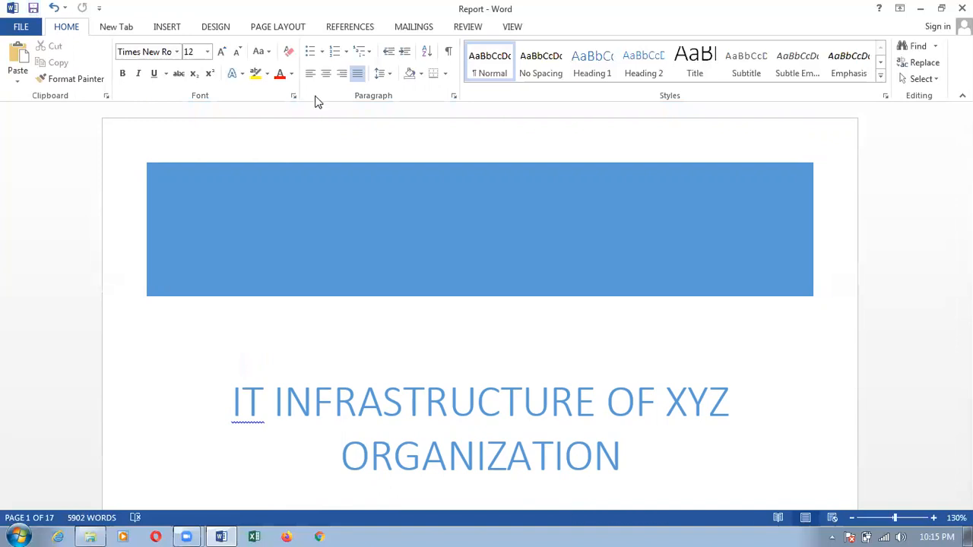
Run the spelling and grammar check, ignoring the capitalization suggestion for the author name and the pronoun suggestion for IT in the title.
click(463, 31)
key(ctrl)
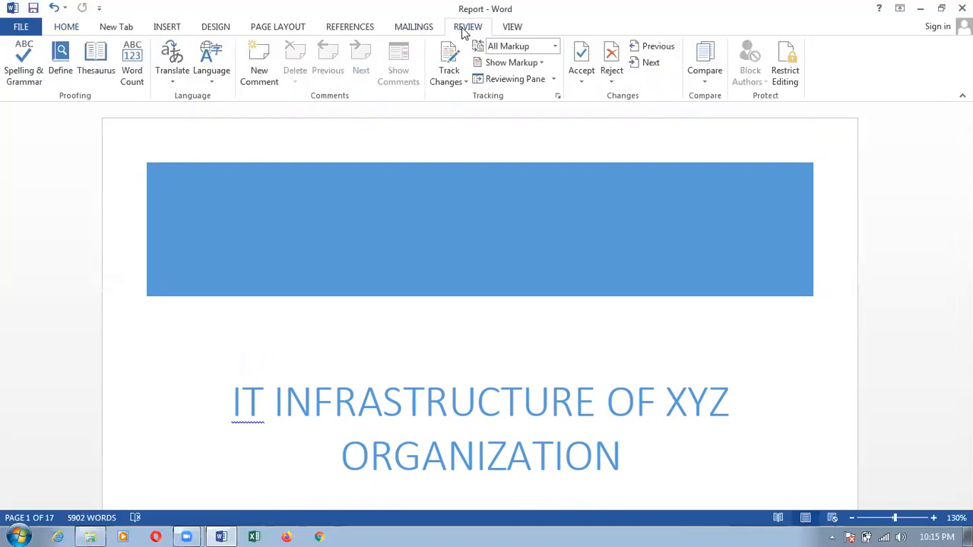
click(24, 79)
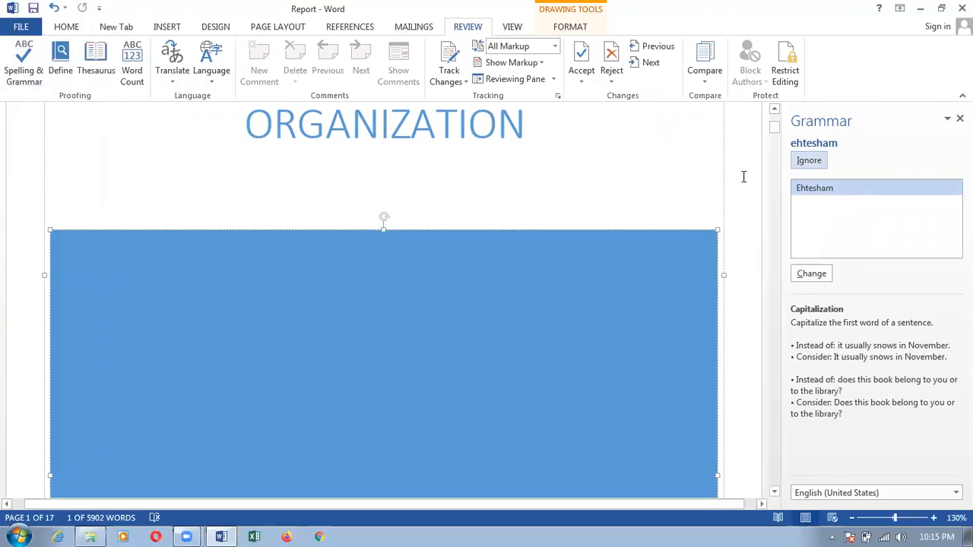
click(808, 161)
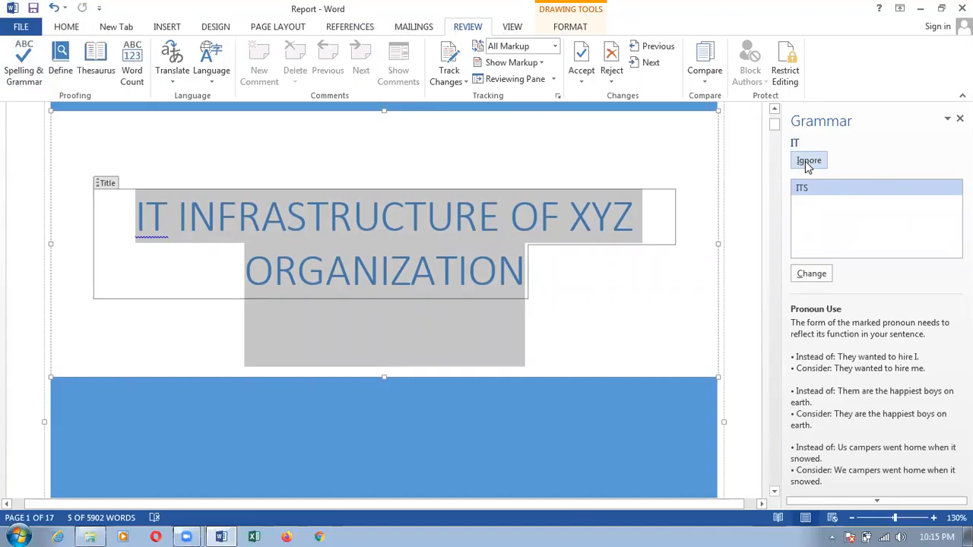
click(808, 161)
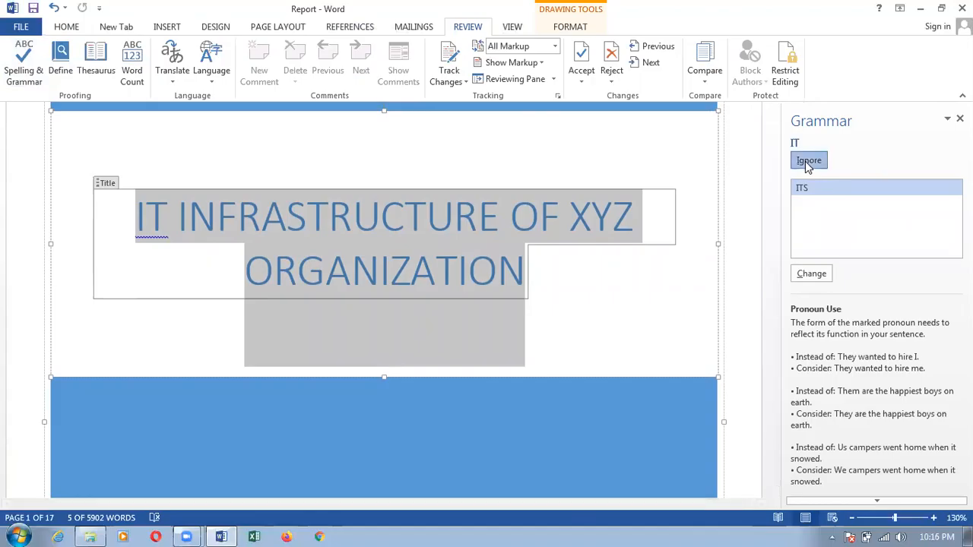